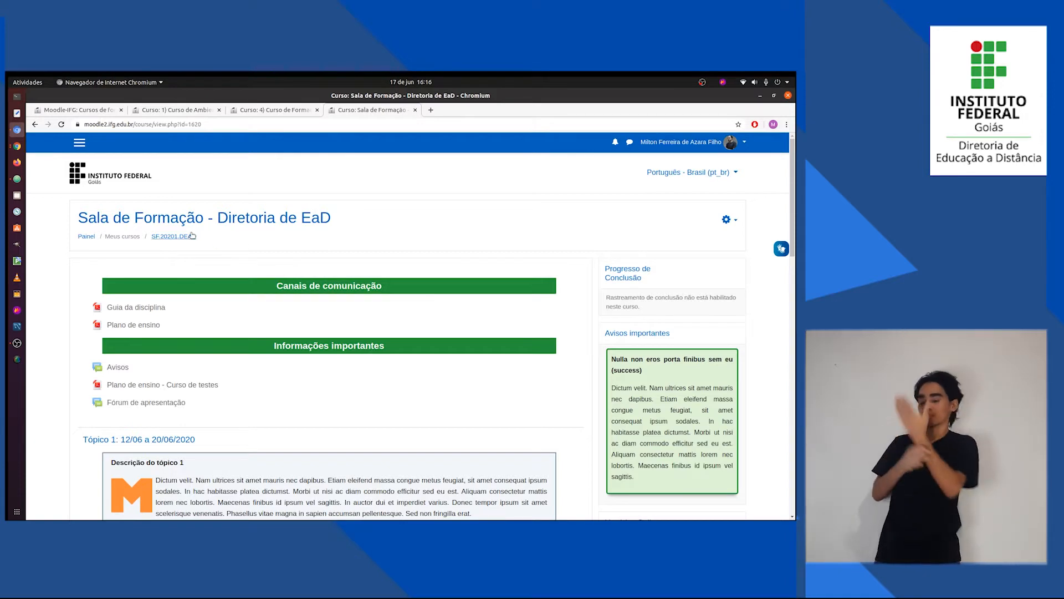
# Switch to Questões.txt in Atom and review the prepared questions, from Múltipla escolha down to Dissertativa.
pyautogui.click(16, 179)
pyautogui.scroll(8, 150, 232)
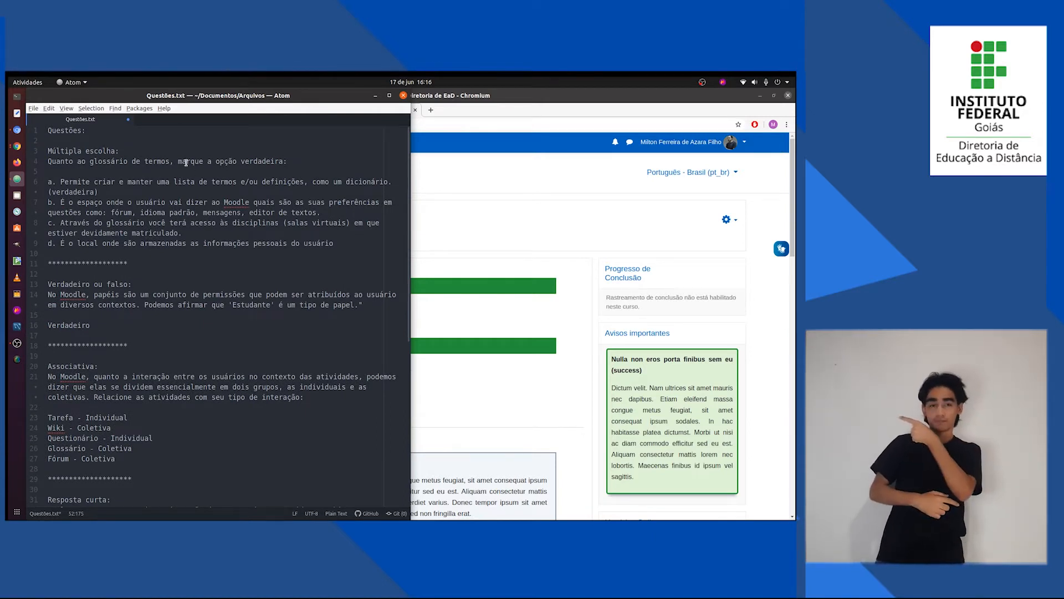
pyautogui.click(123, 151)
pyautogui.moveTo(123, 151); pyautogui.dragTo(98, 151)
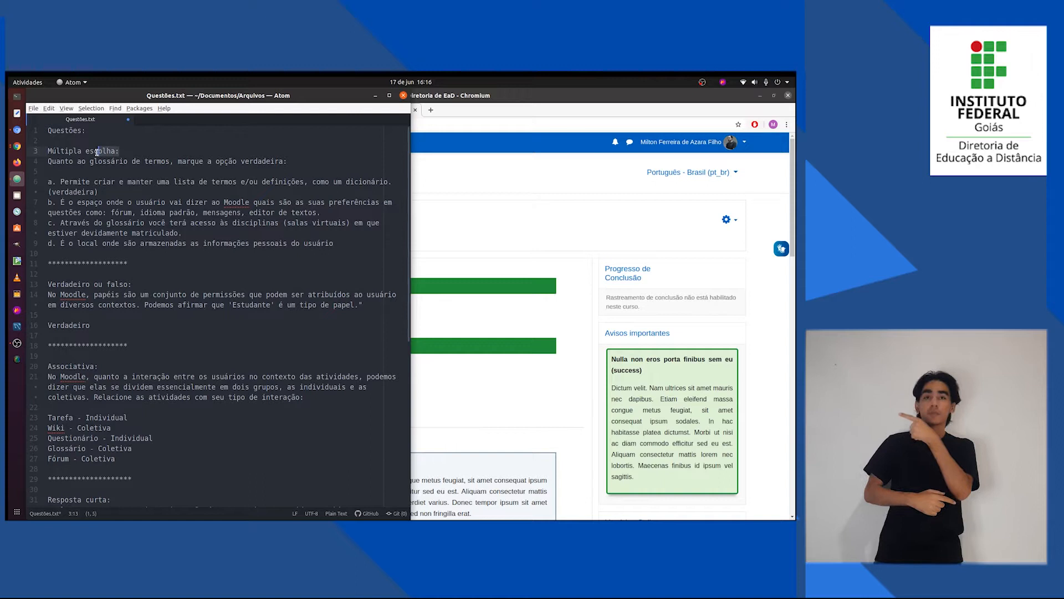
pyautogui.scroll(-2, 124, 243)
pyautogui.click(137, 227)
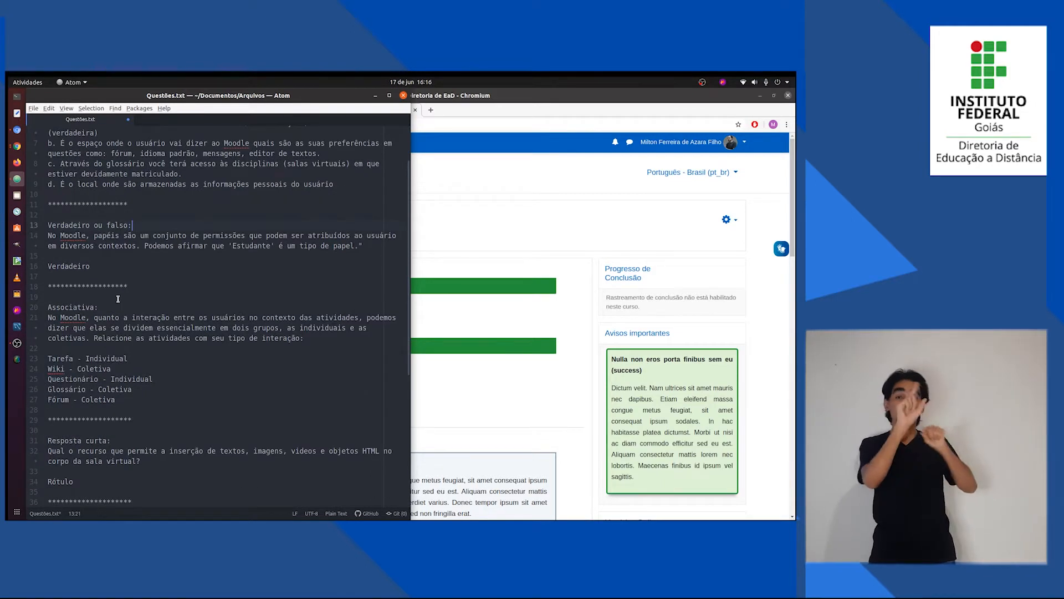
pyautogui.scroll(-3, 108, 348)
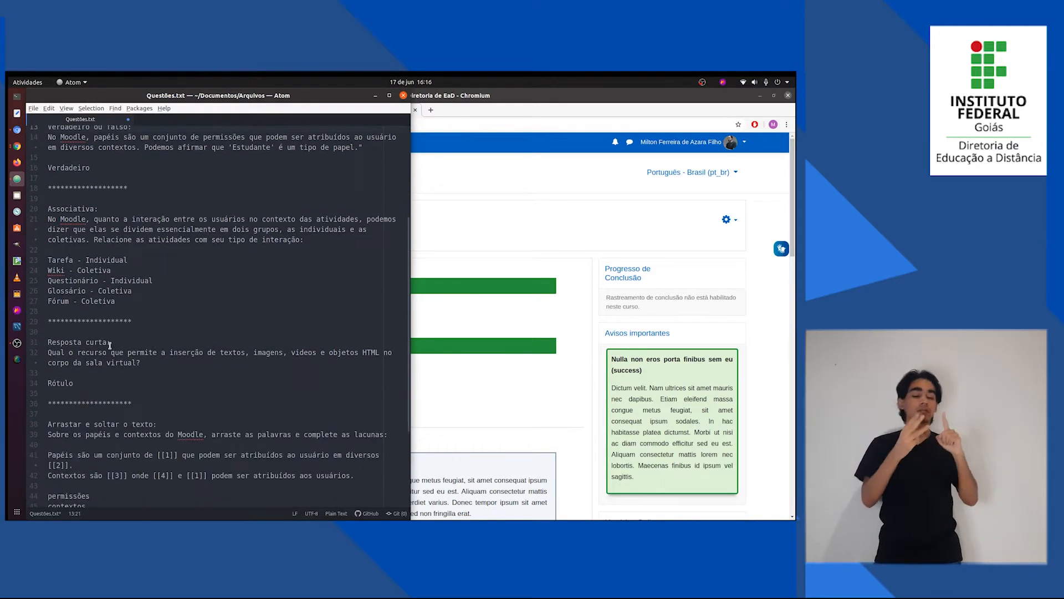
pyautogui.moveTo(111, 342); pyautogui.dragTo(57, 340)
pyautogui.scroll(-3, 111, 346)
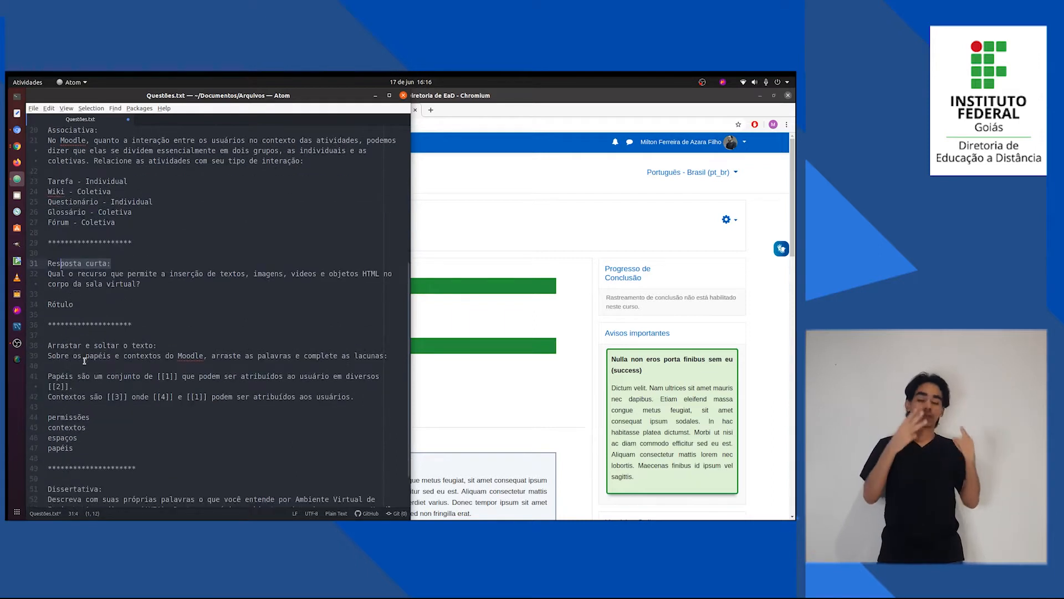
pyautogui.moveTo(161, 347); pyautogui.dragTo(145, 346)
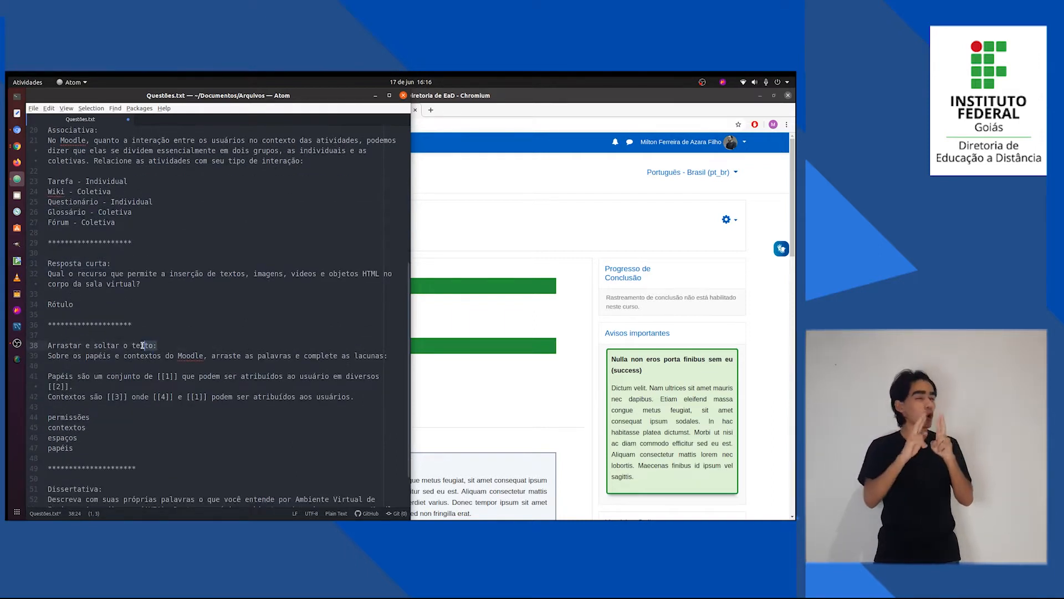
pyautogui.scroll(-2, 139, 360)
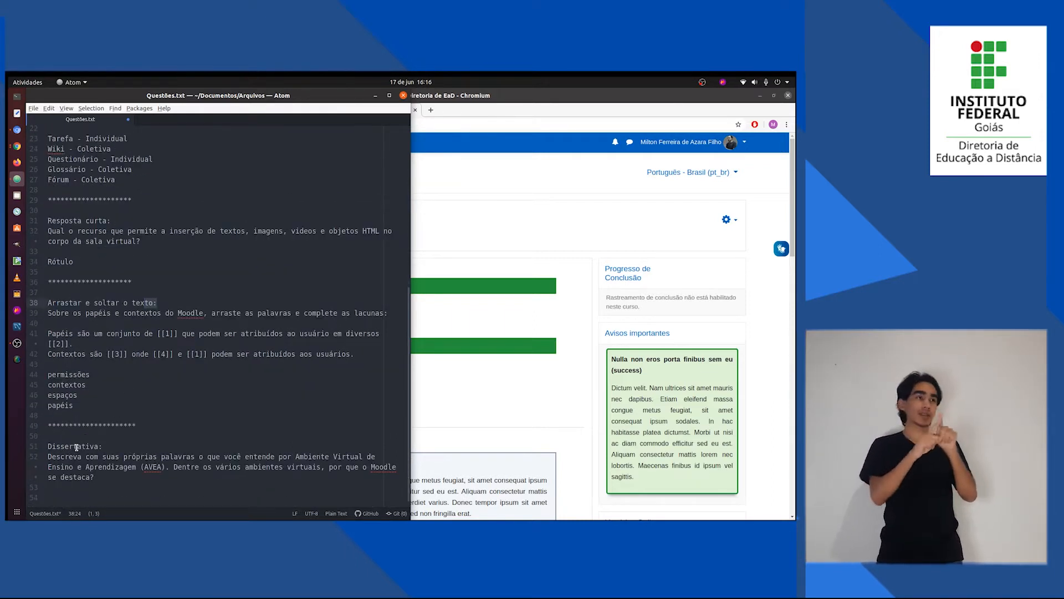
pyautogui.click(77, 446)
# Switch back to the Moodle course in Chromium and open the activity Questionário sobre informática básica under Tópico 2.
pyautogui.click(536, 345)
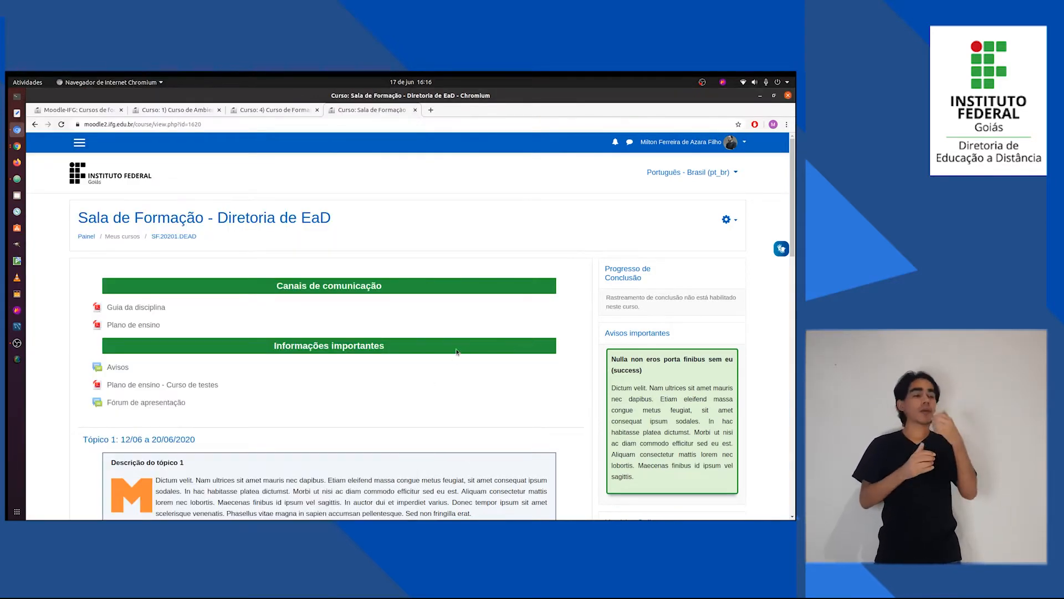
pyautogui.scroll(-2, 454, 366)
pyautogui.scroll(2, 451, 396)
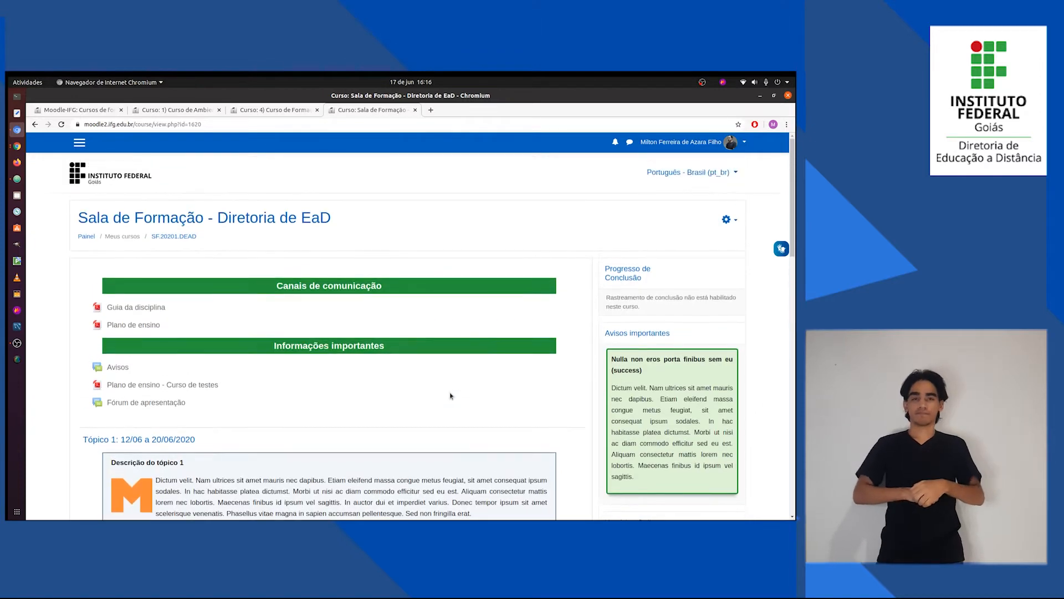
pyautogui.scroll(-8, 450, 395)
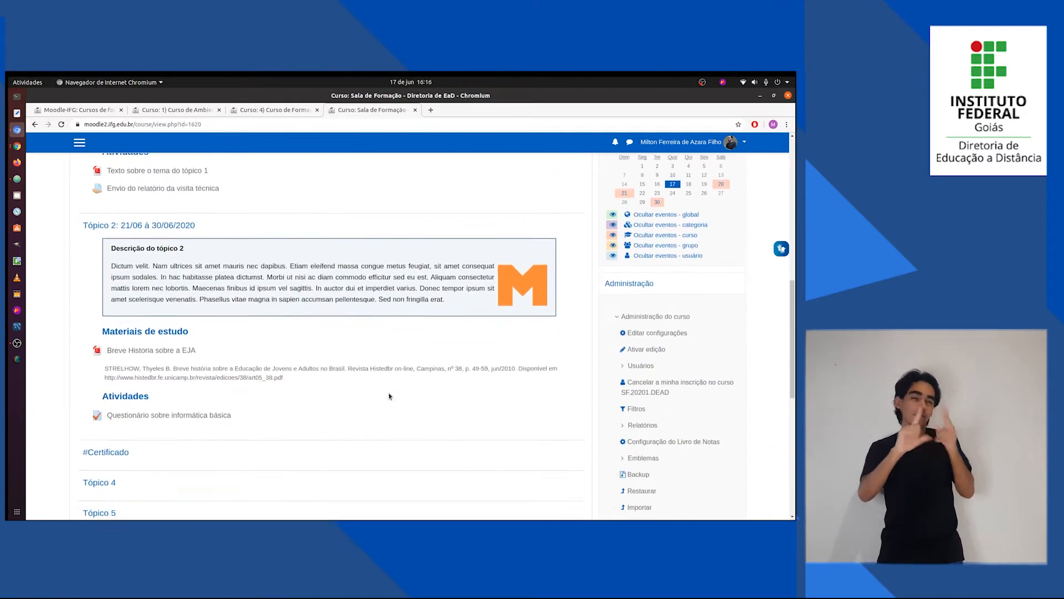
pyautogui.scroll(-2, 389, 395)
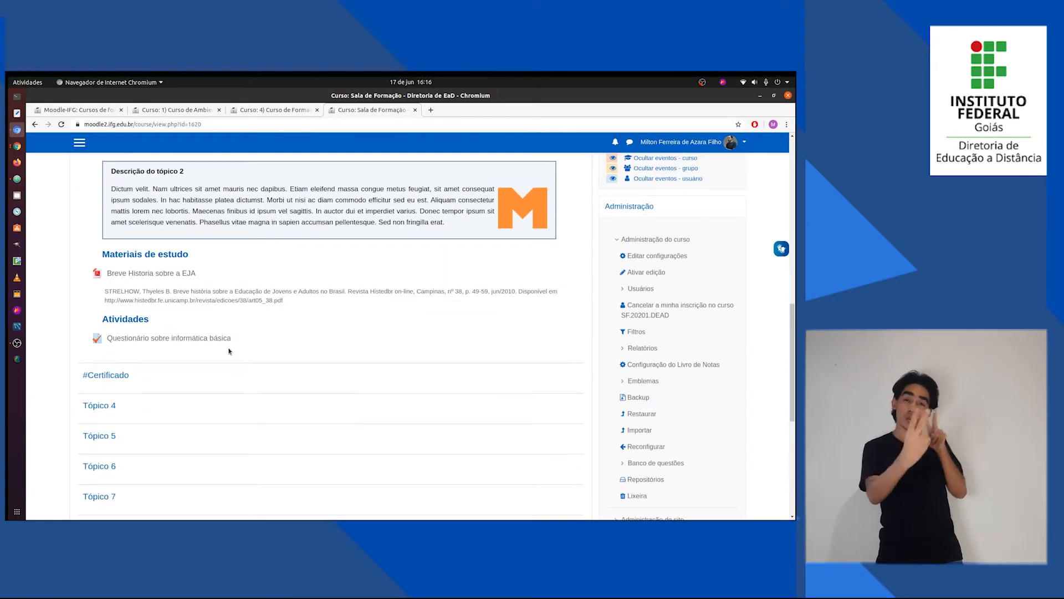
pyautogui.click(169, 339)
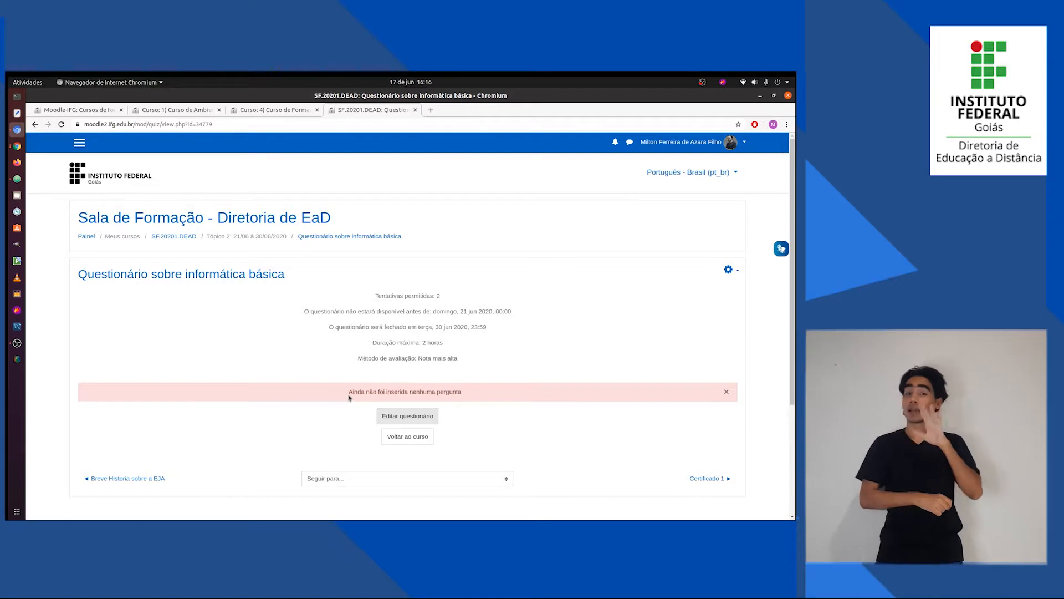
# Check the notice on the quiz page and open the quiz's question editing page.
pyautogui.moveTo(349, 397); pyautogui.dragTo(460, 392)
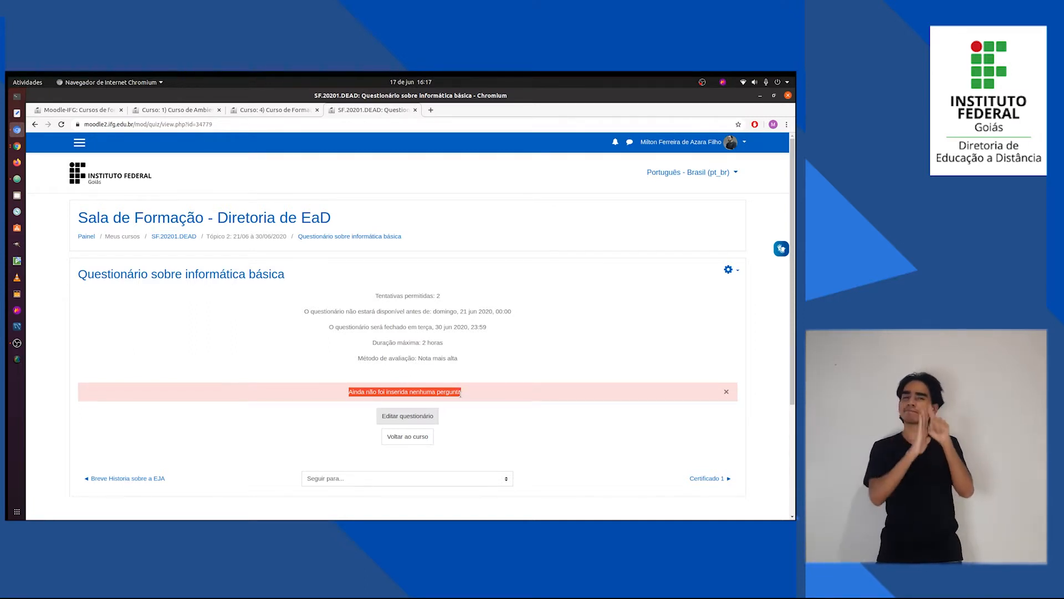
pyautogui.click(506, 368)
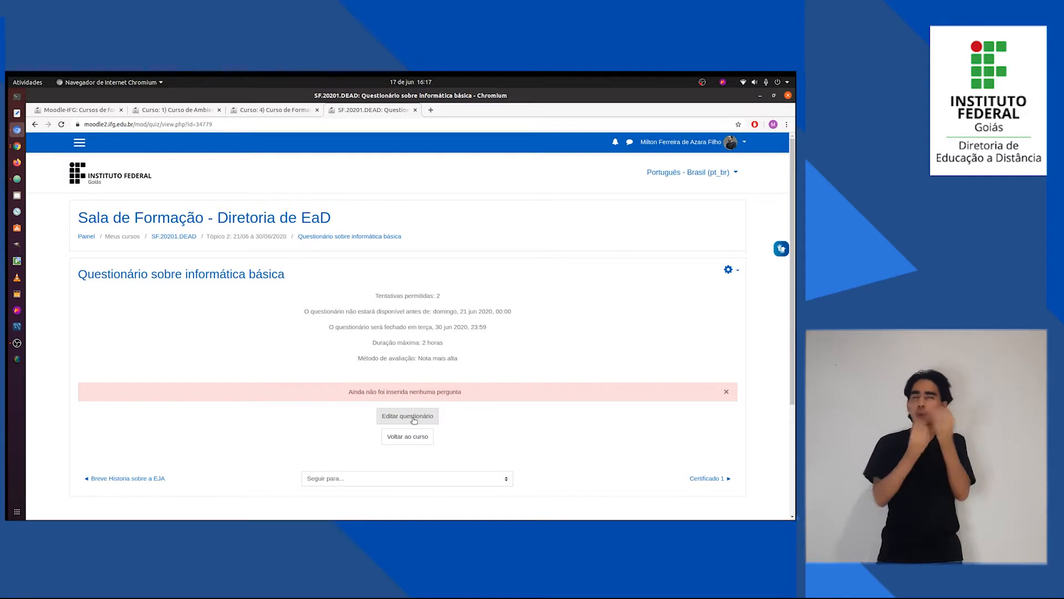
pyautogui.click(729, 271)
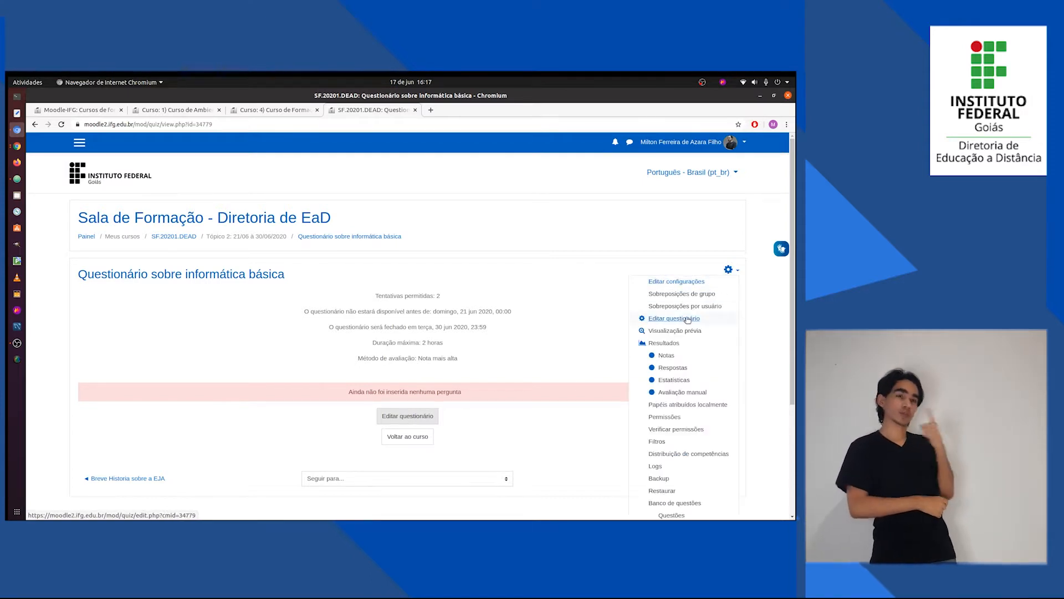
pyautogui.click(416, 420)
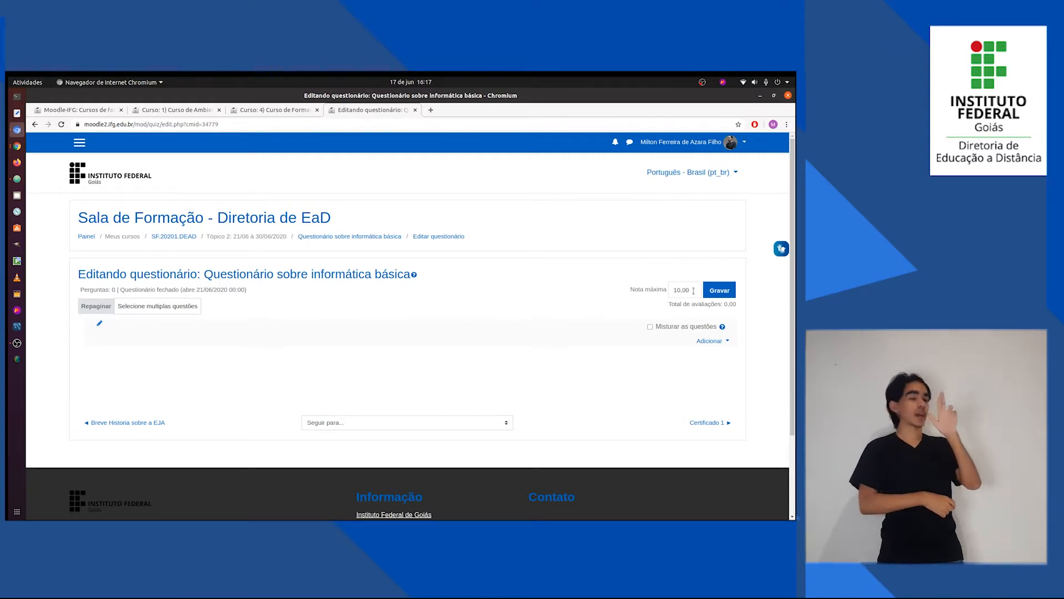
# Set the quiz's maximum grade (Nota máxima) to 30 and save it.
pyautogui.moveTo(692, 291); pyautogui.dragTo(662, 291)
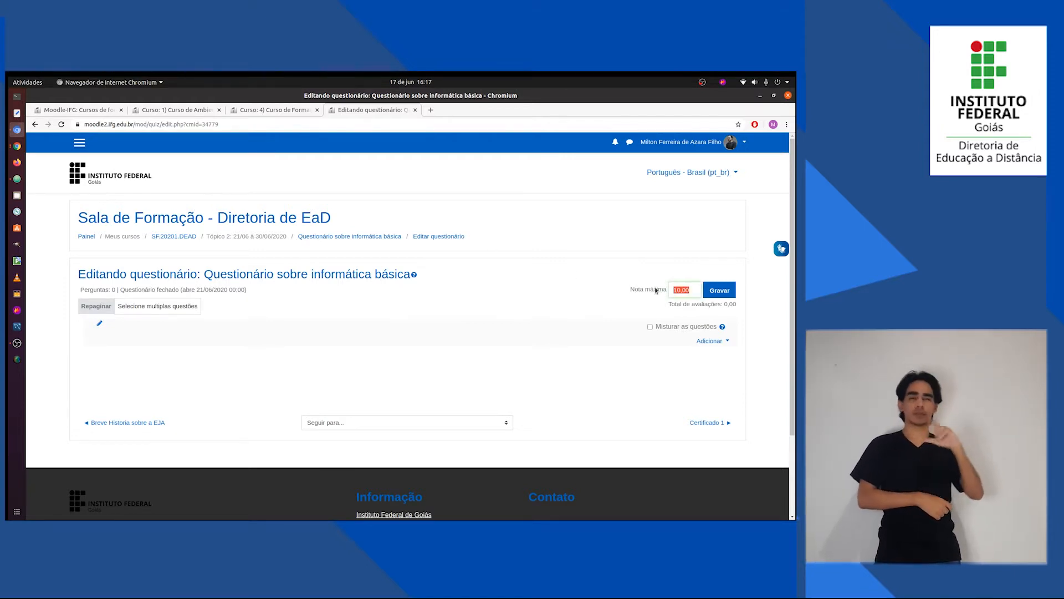
pyautogui.write('30')
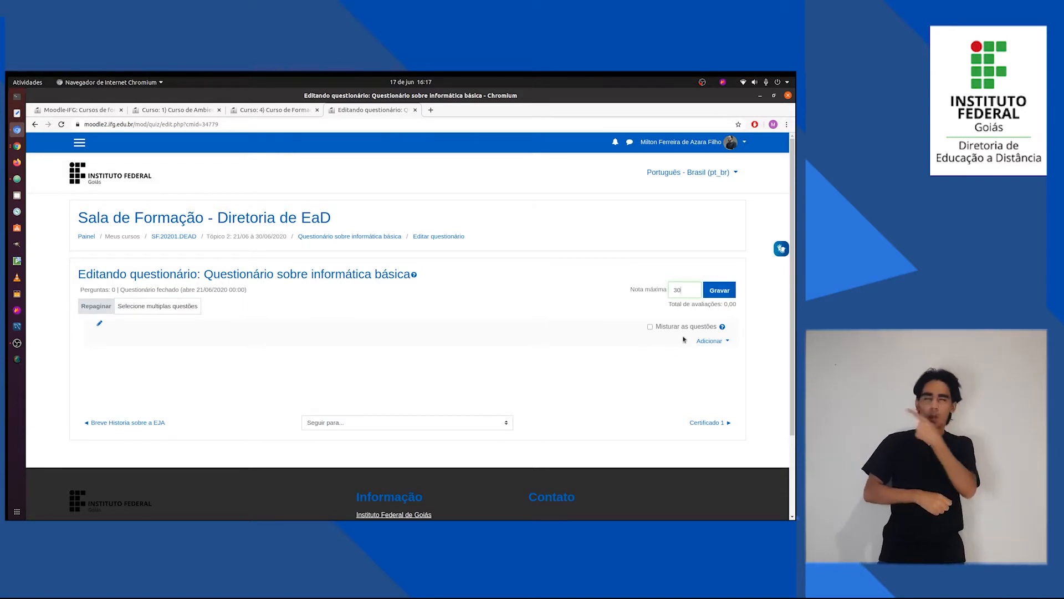
pyautogui.doubleClick(678, 291)
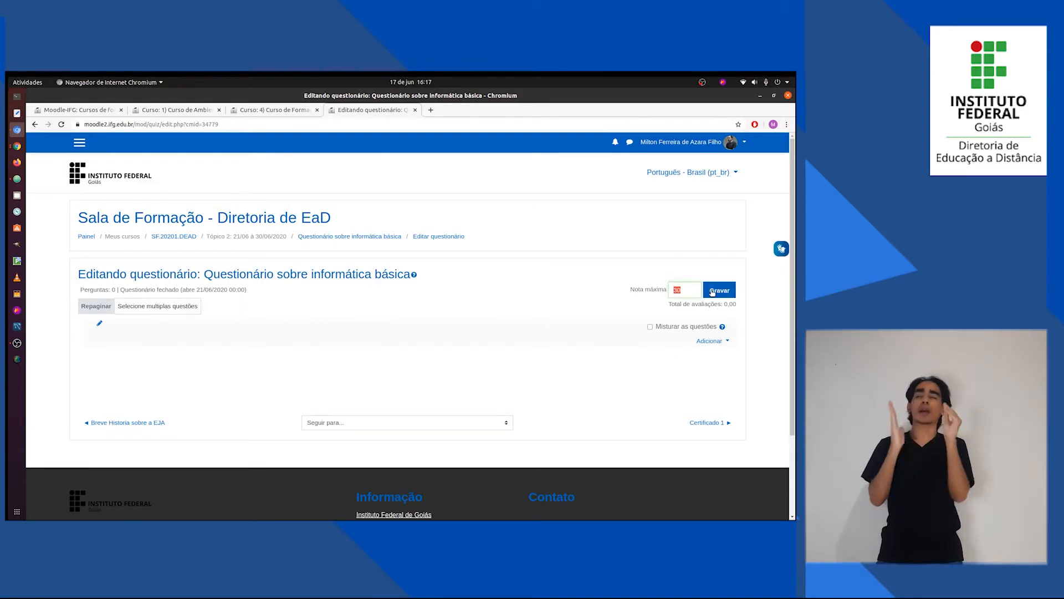
pyautogui.click(718, 291)
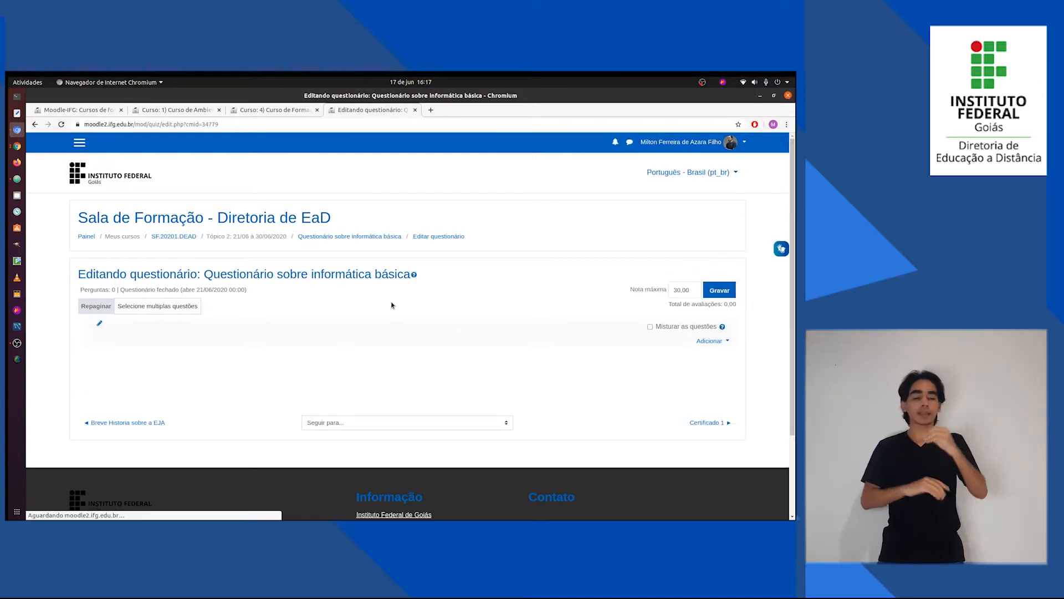
# Add a new question of type Múltipla escolha to the quiz, checking the first question in Questões.txt in Atom before choosing the type.
pyautogui.click(723, 341)
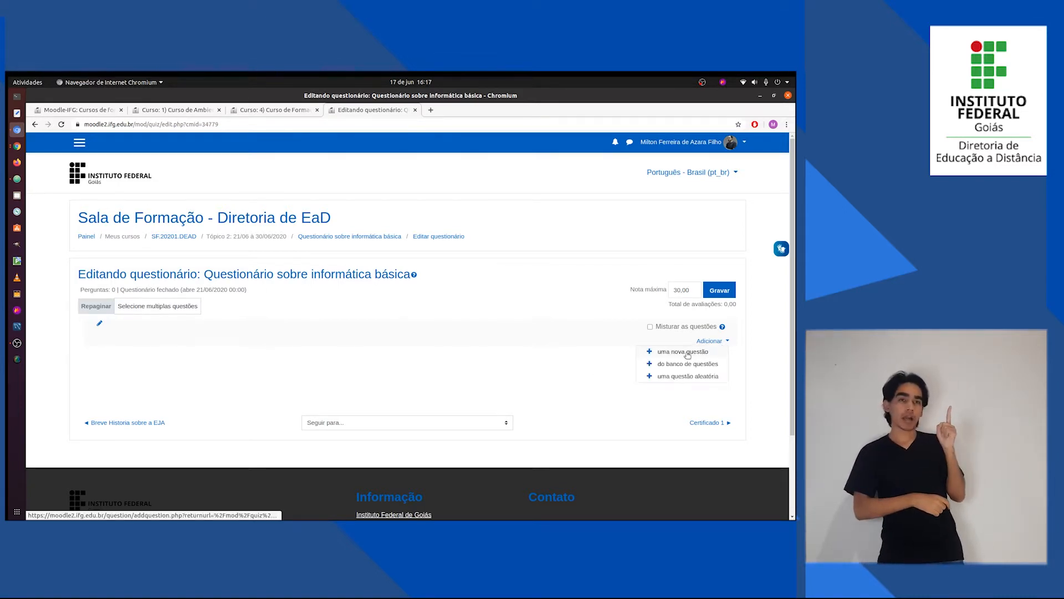
pyautogui.click(685, 351)
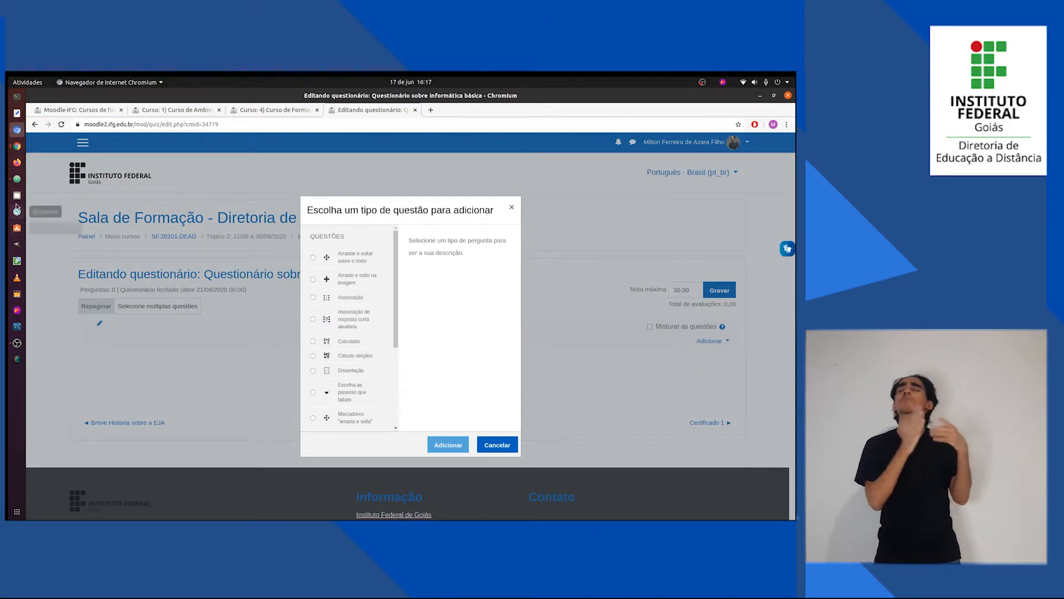
pyautogui.click(17, 179)
pyautogui.scroll(6, 102, 188)
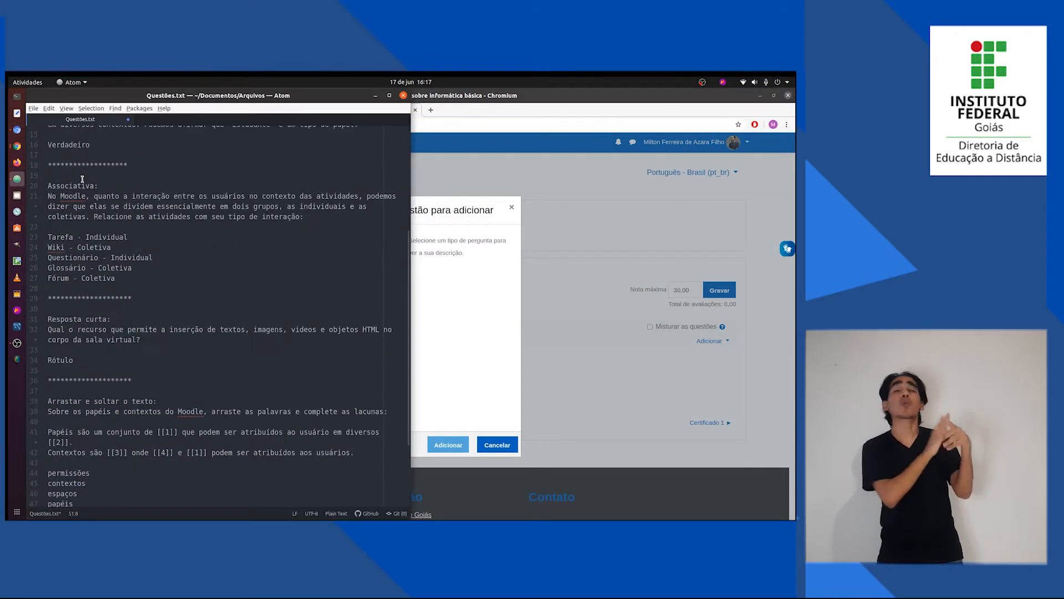
pyautogui.scroll(1, 103, 189)
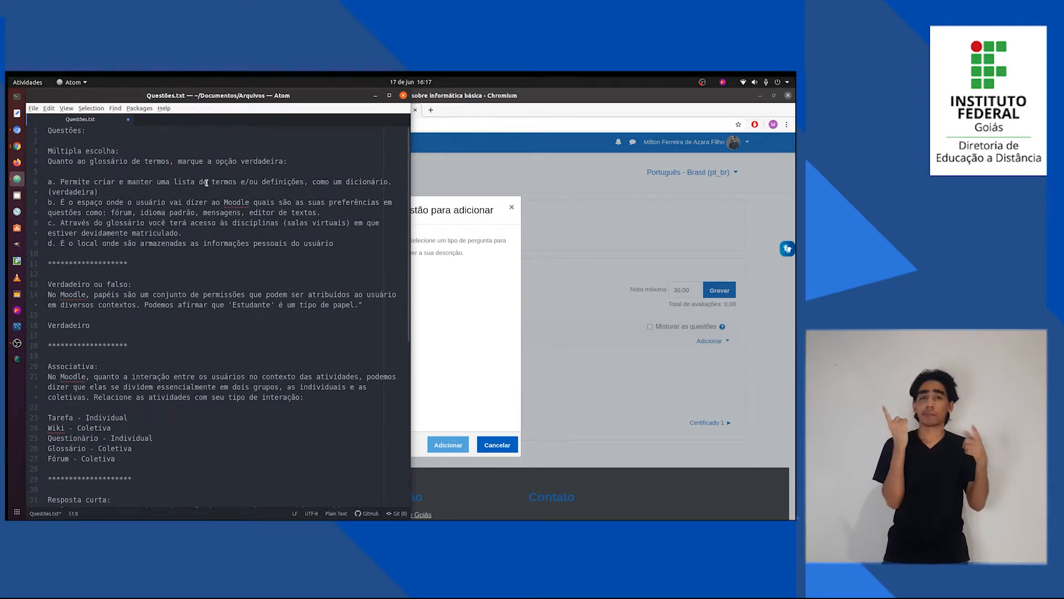
pyautogui.click(472, 292)
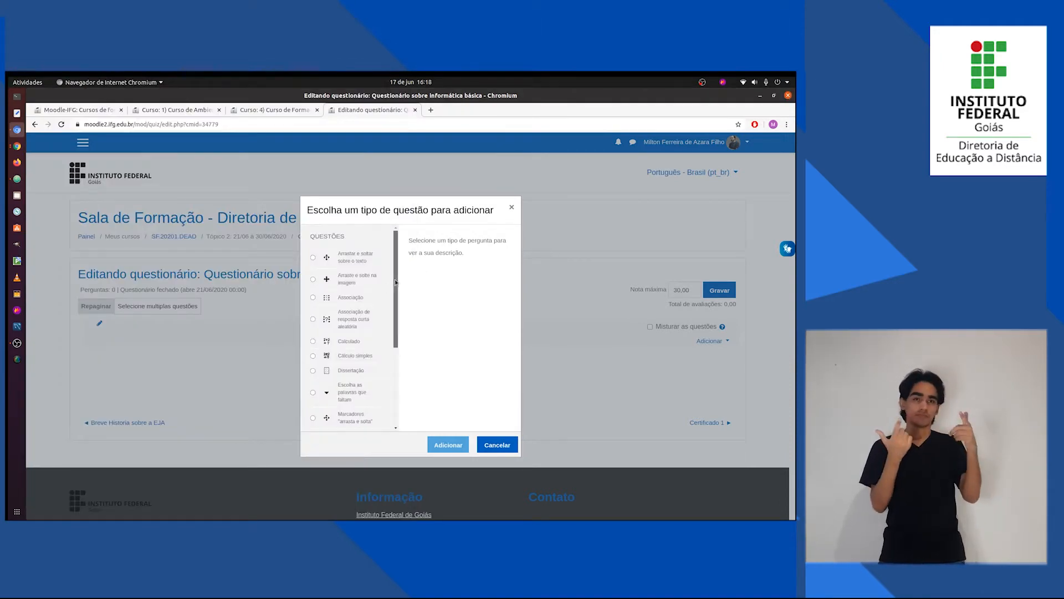
pyautogui.scroll(-3, 347, 368)
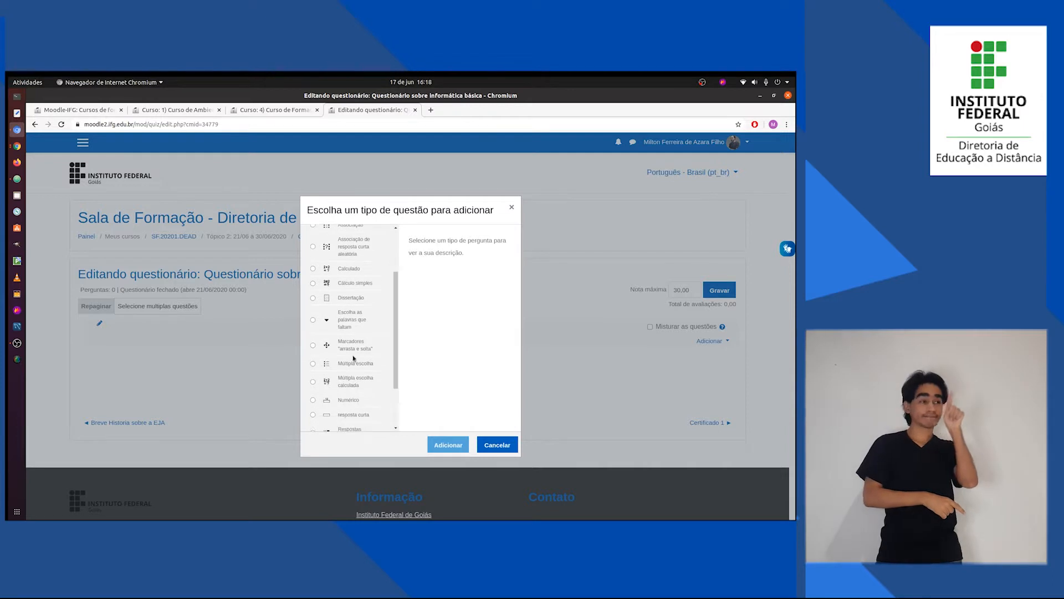
pyautogui.click(347, 366)
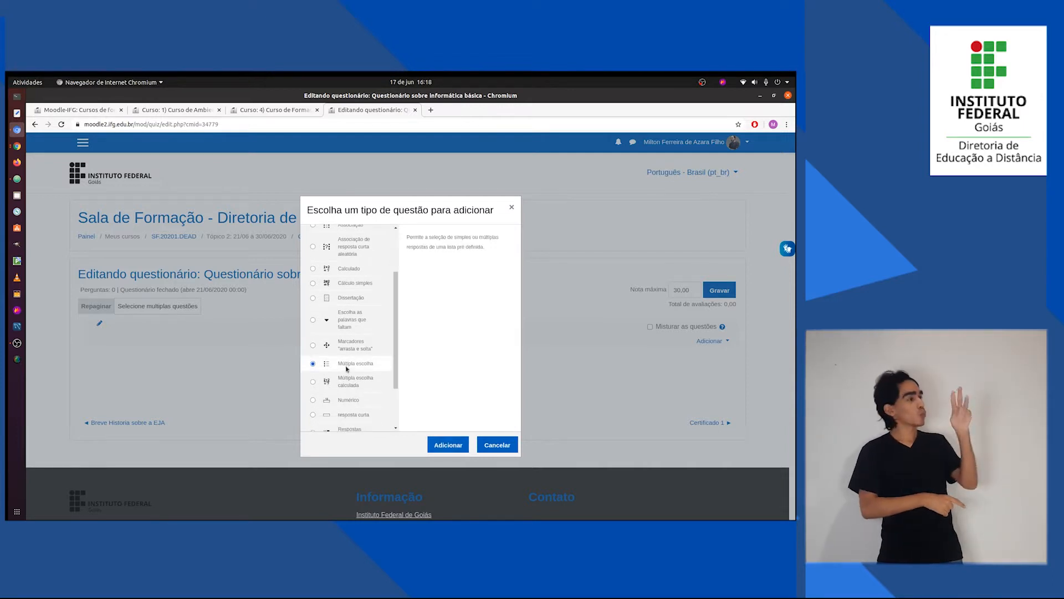
pyautogui.click(437, 445)
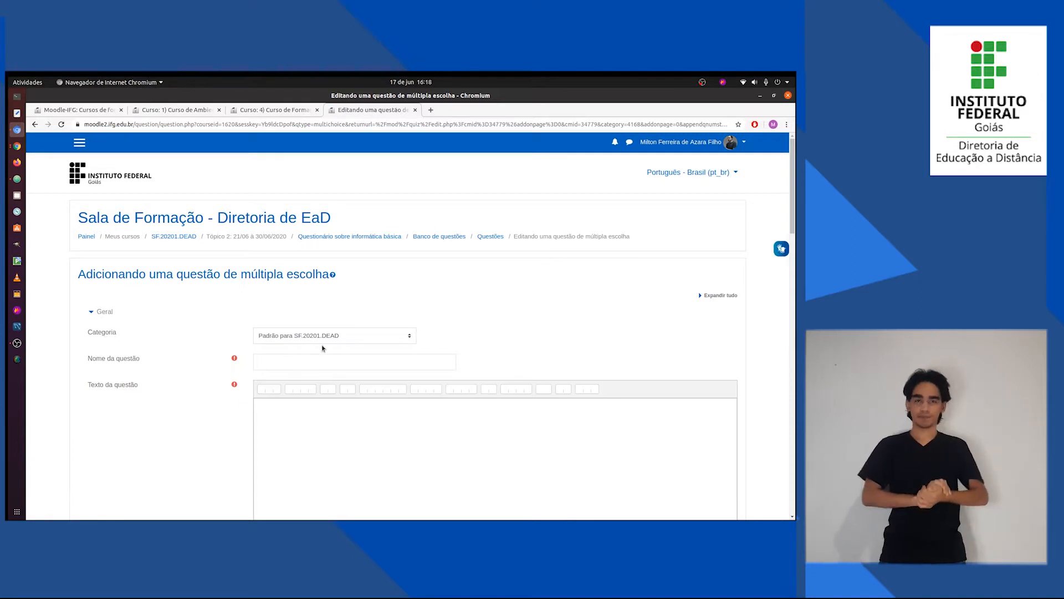
# Set the question's category to "Padrão para Questionário sobre informática básica" and name it "Questão 1".
pyautogui.click(408, 338)
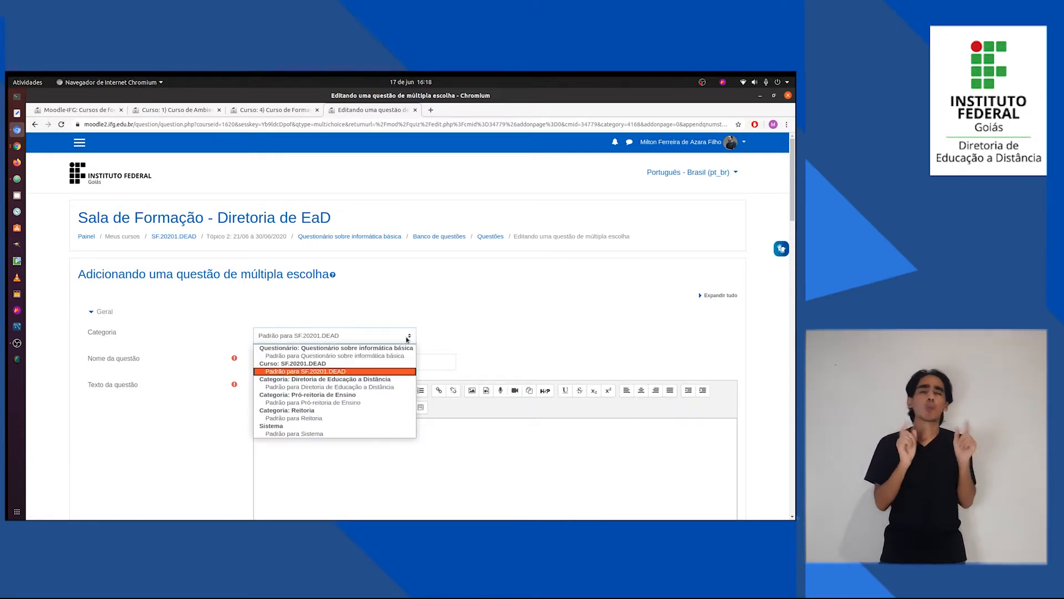
pyautogui.click(340, 359)
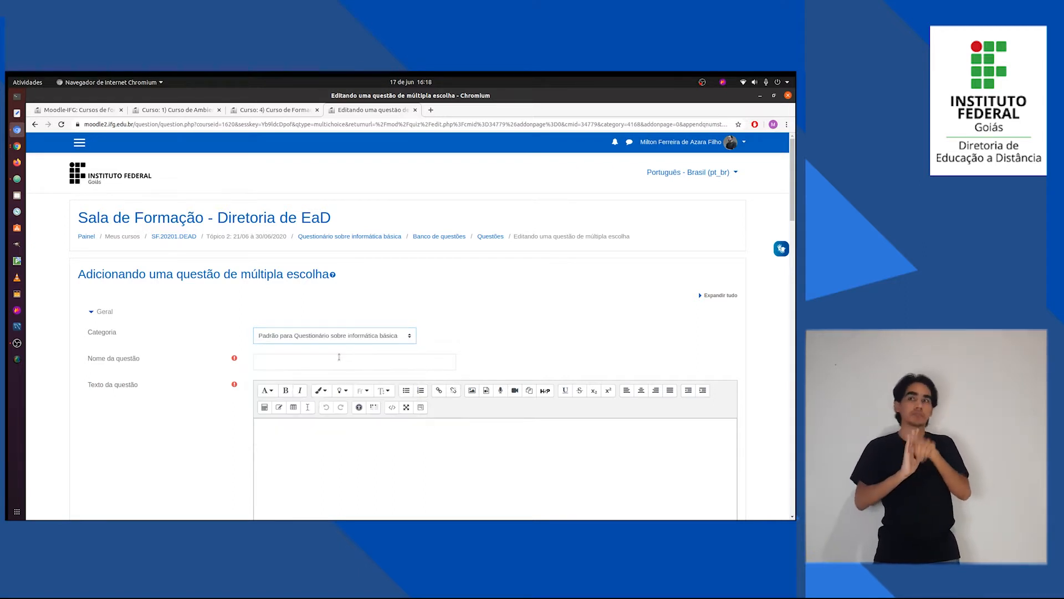
pyautogui.click(368, 364)
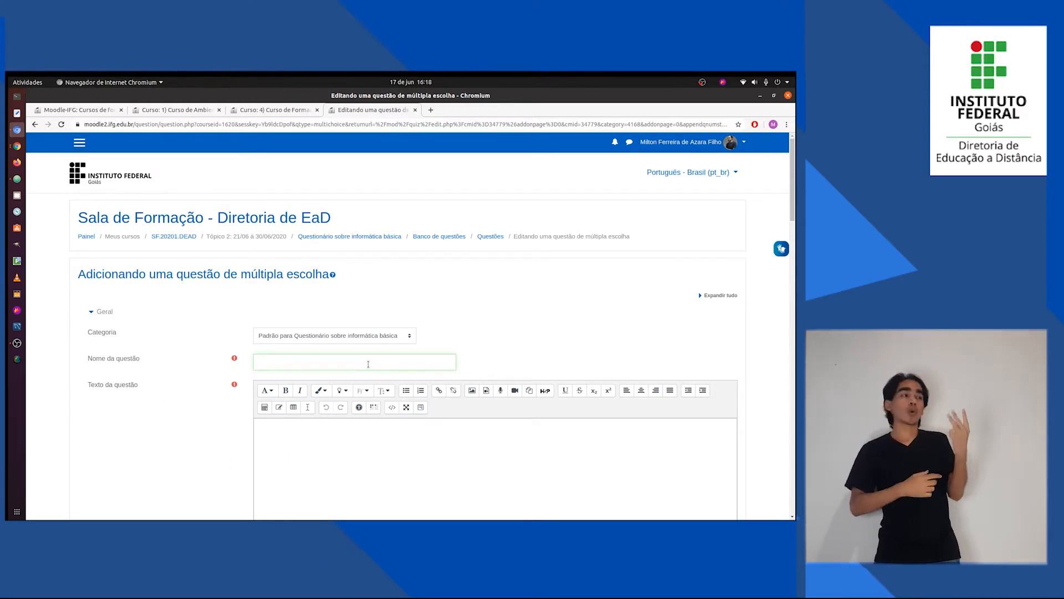
pyautogui.write('Q')
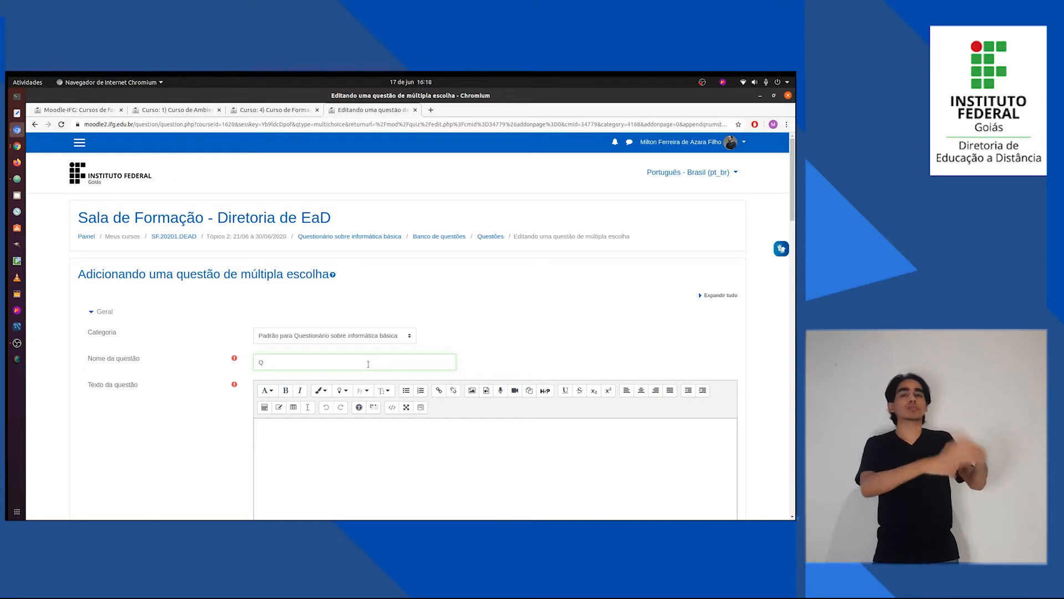
pyautogui.write('uestão 1')
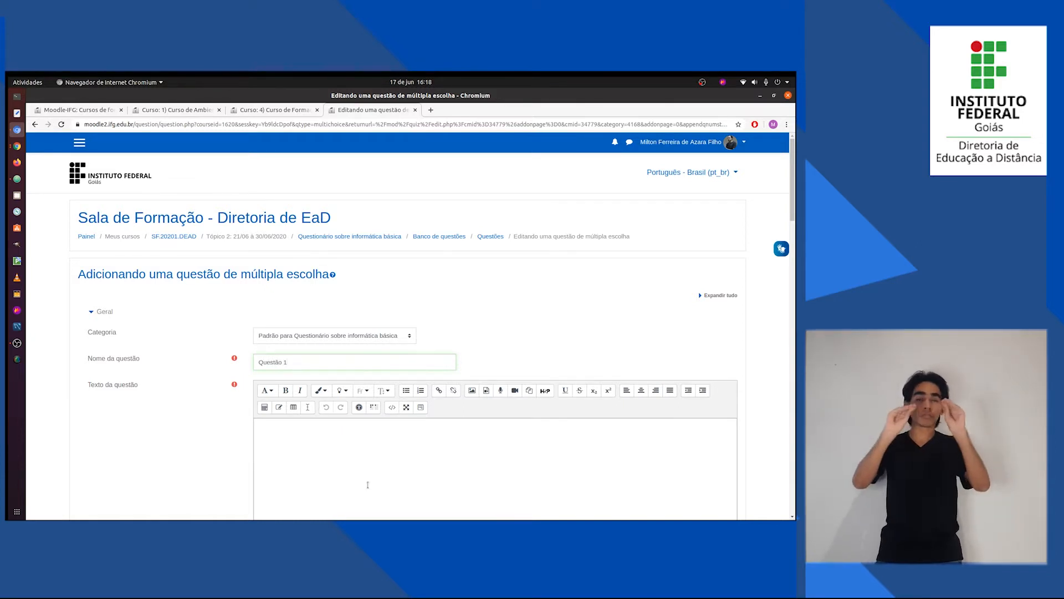
pyautogui.press('Tab')
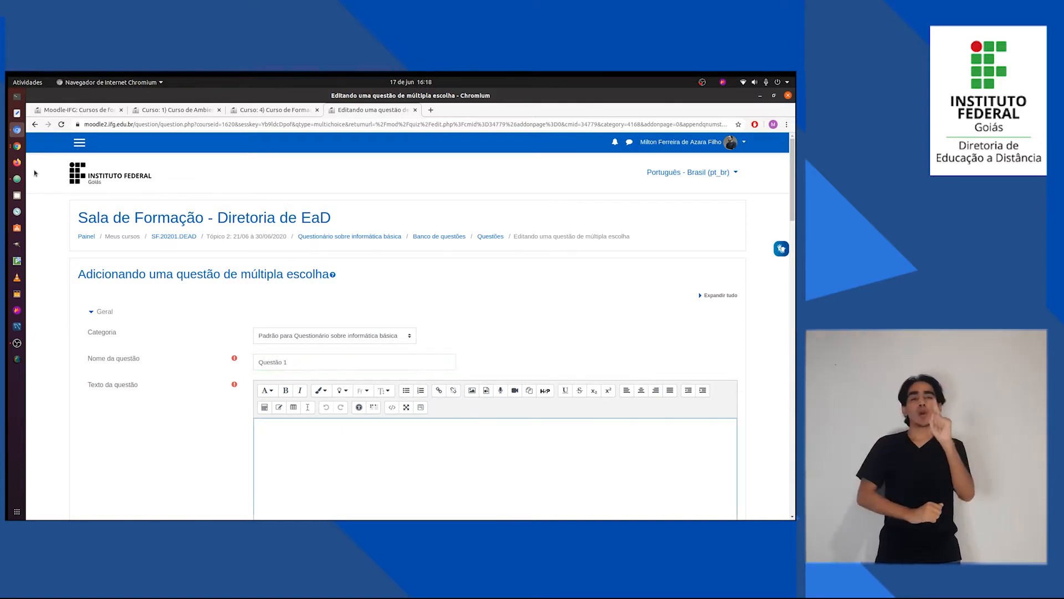
# Copy the question statement "Quanto ao glossário de termos, marque a opção verdadeira:" from Questões.txt in Atom into the Moodle question's Texto da questão.
pyautogui.click(17, 179)
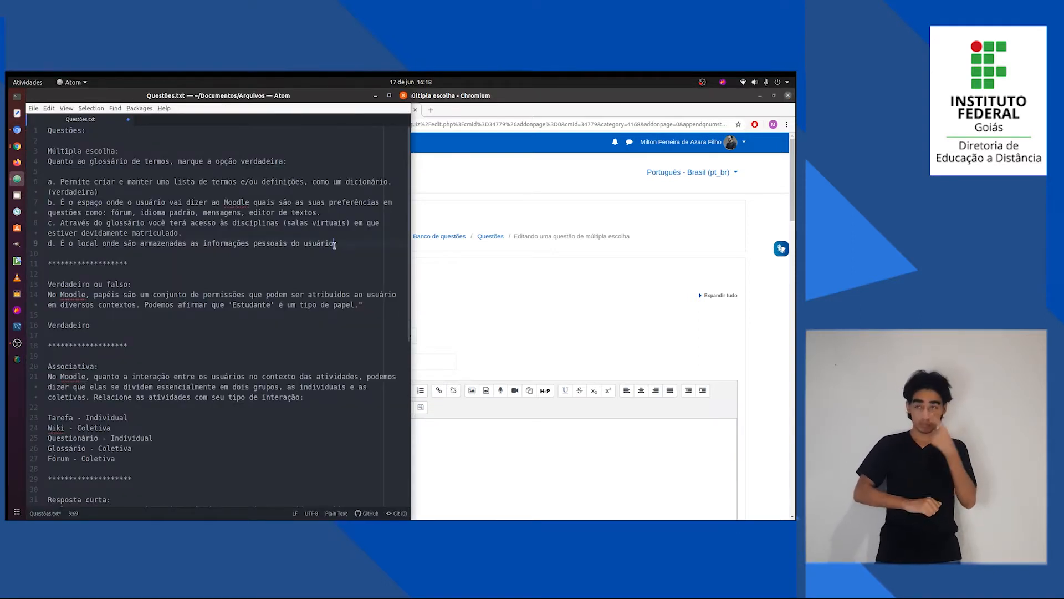
pyautogui.moveTo(337, 244); pyautogui.dragTo(329, 244)
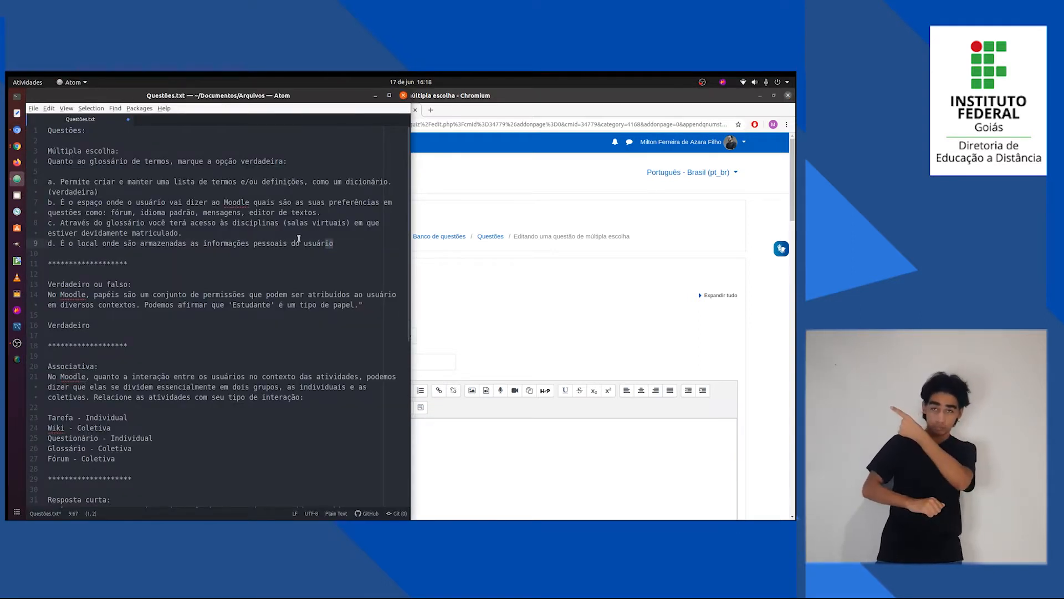
pyautogui.click(293, 162)
pyautogui.moveTo(293, 161); pyautogui.dragTo(48, 162)
pyautogui.hotkey('ctrl', 'c')
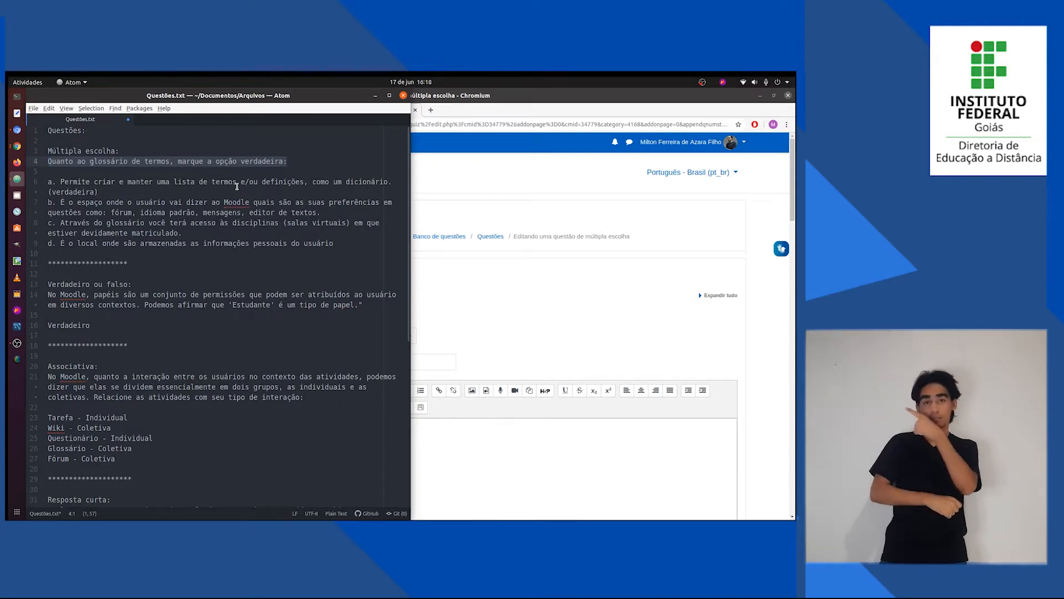
pyautogui.click(465, 423)
pyautogui.hotkey('ctrl', 'v')
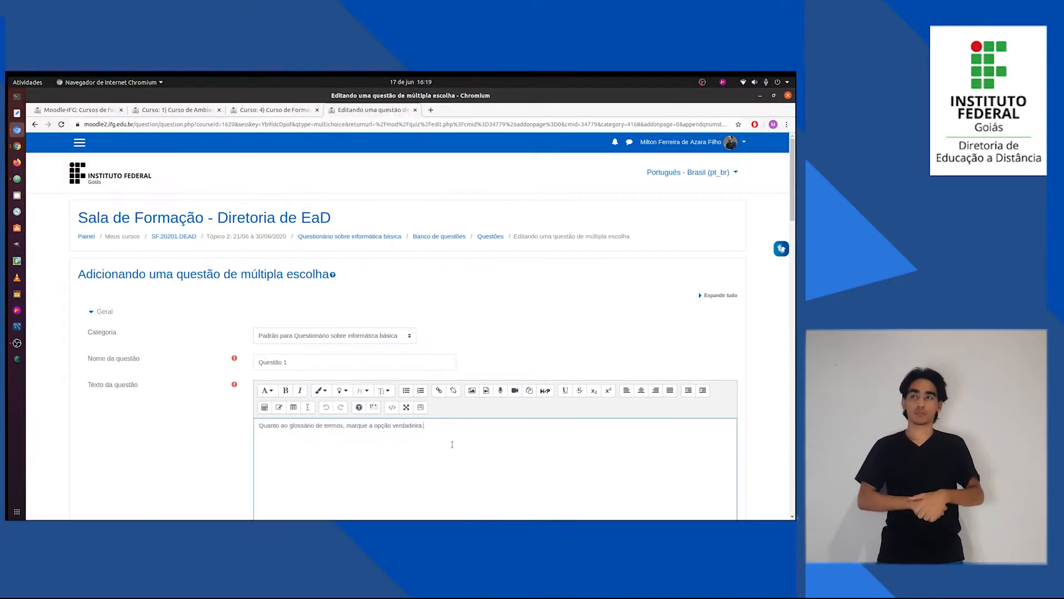
# Review the entered question statement and compare it with answer alternatives a to d in Questões.txt.
pyautogui.scroll(-2, 357, 460)
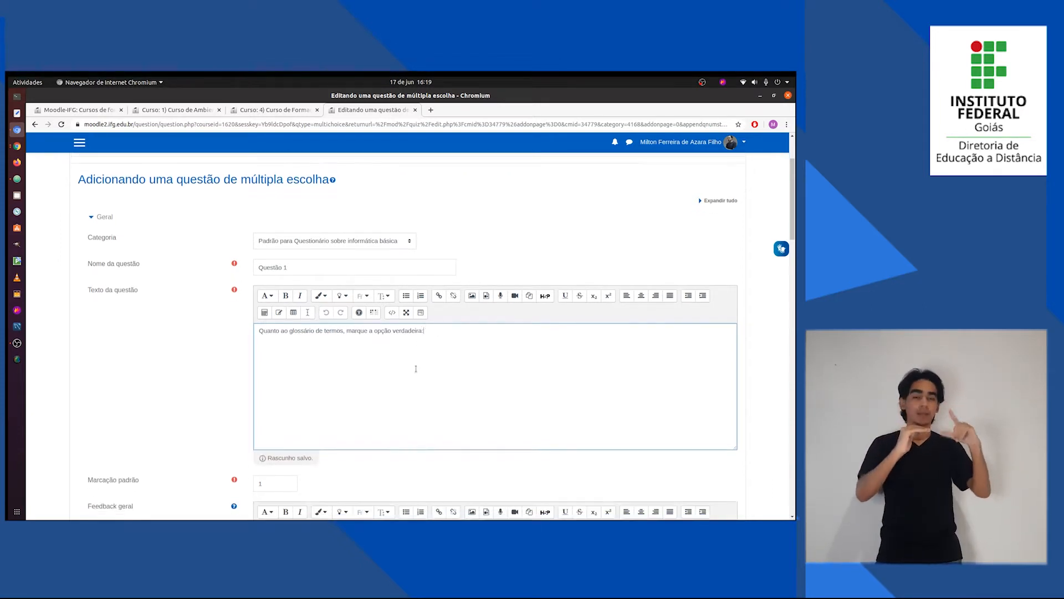
pyautogui.scroll(-2, 418, 366)
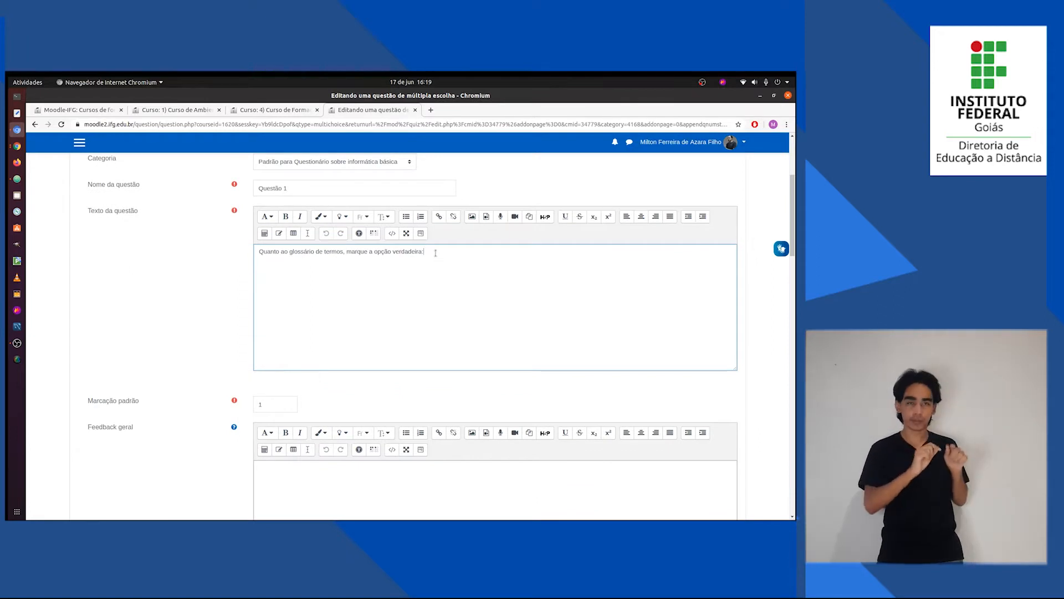
pyautogui.moveTo(424, 251); pyautogui.dragTo(404, 251)
pyautogui.moveTo(291, 249); pyautogui.dragTo(257, 251)
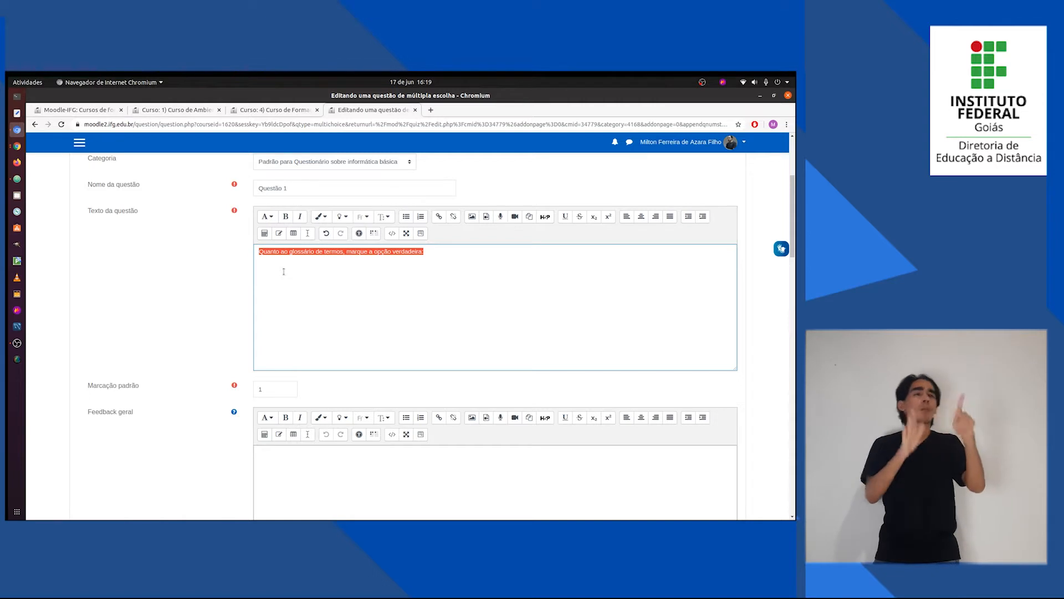
pyautogui.click(17, 179)
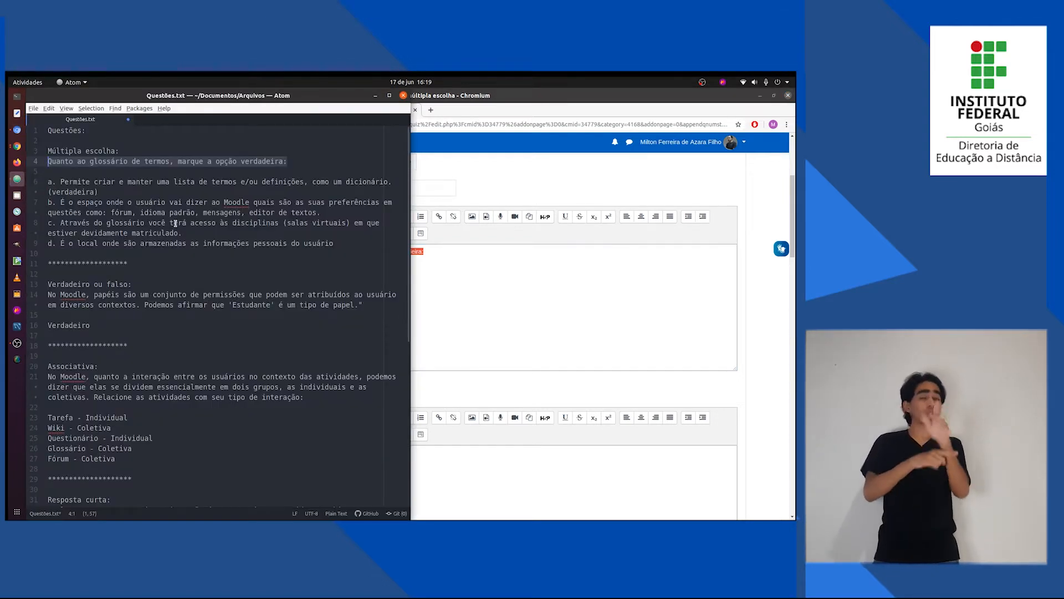
pyautogui.moveTo(336, 243); pyautogui.dragTo(53, 182)
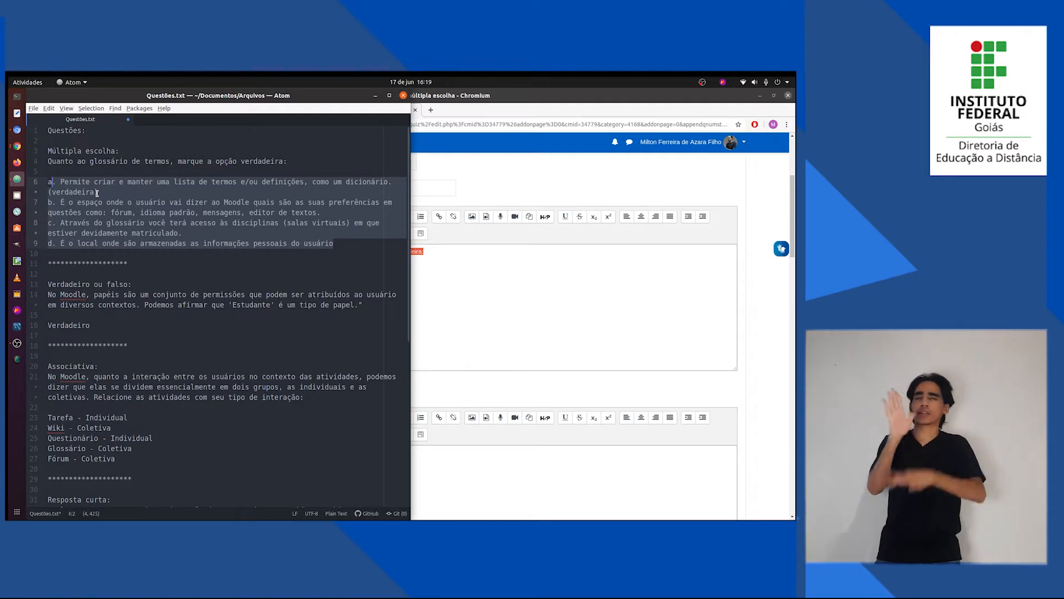
pyautogui.click(97, 193)
pyautogui.click(473, 314)
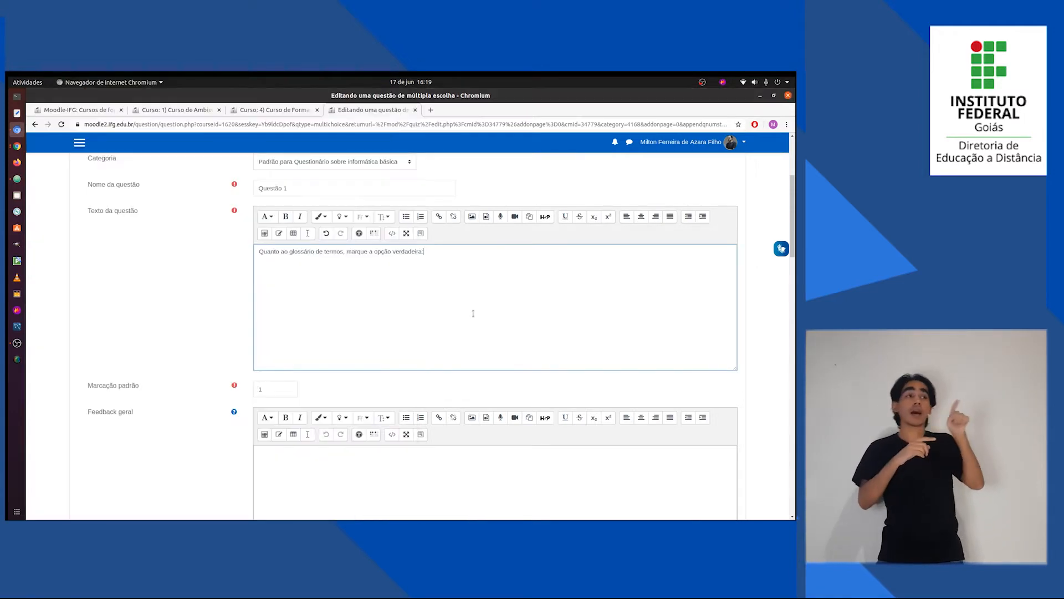
pyautogui.hotkey('alt', 'Tab')
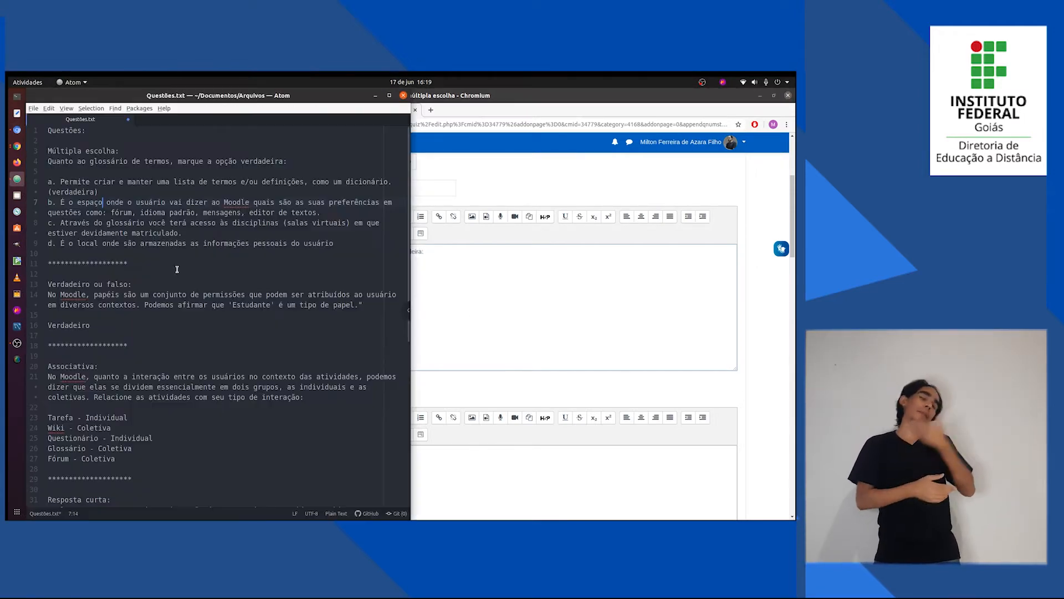
pyautogui.click(165, 233)
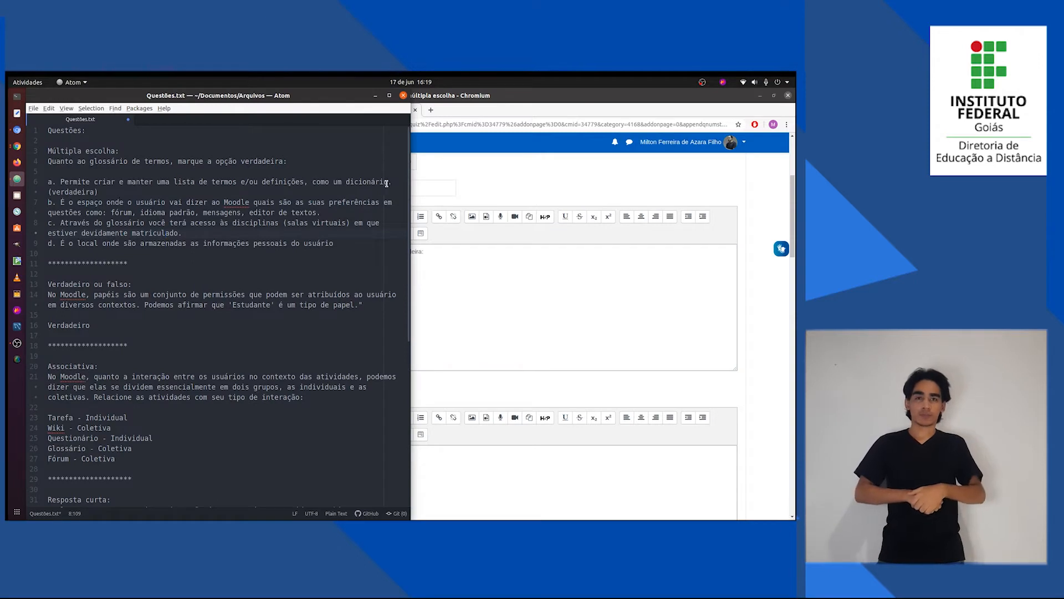
# Copy alternative a, "Permite criar e manter uma lista de termos e/ou definições, como um dicionário.", from Questões.txt into Escolha 1.
pyautogui.moveTo(393, 182); pyautogui.dragTo(62, 177)
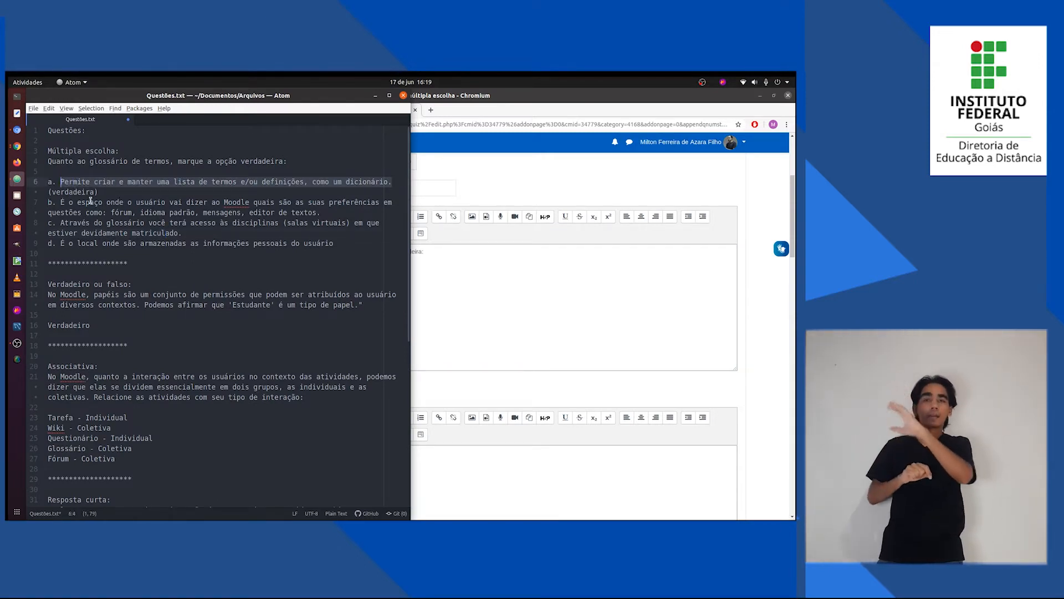
pyautogui.click(61, 183)
pyautogui.moveTo(63, 184); pyautogui.dragTo(389, 183)
pyautogui.hotkey('ctrl', 'c')
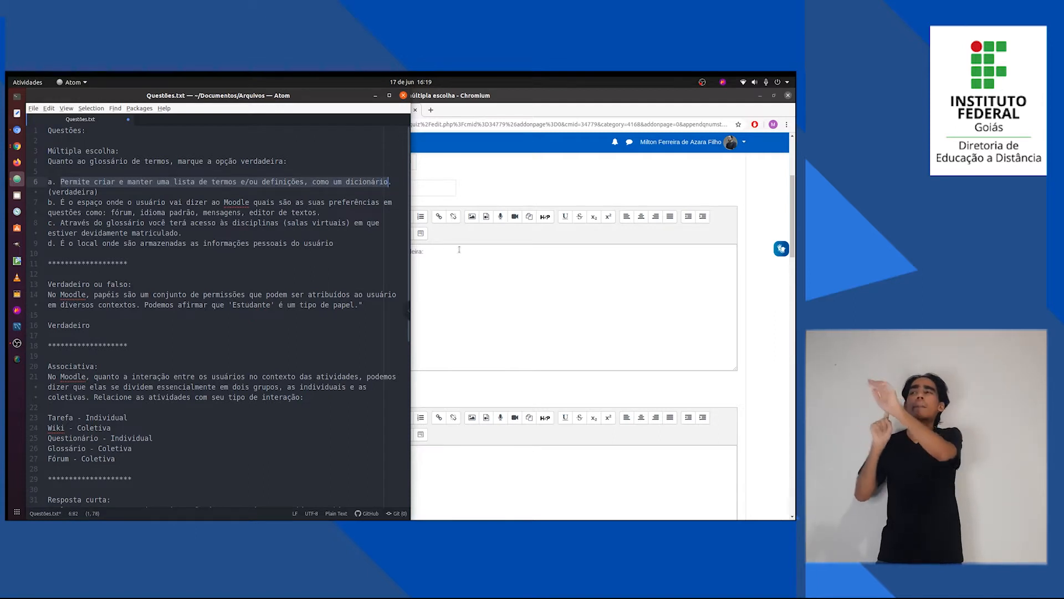
pyautogui.click(467, 312)
pyautogui.scroll(-10, 183, 386)
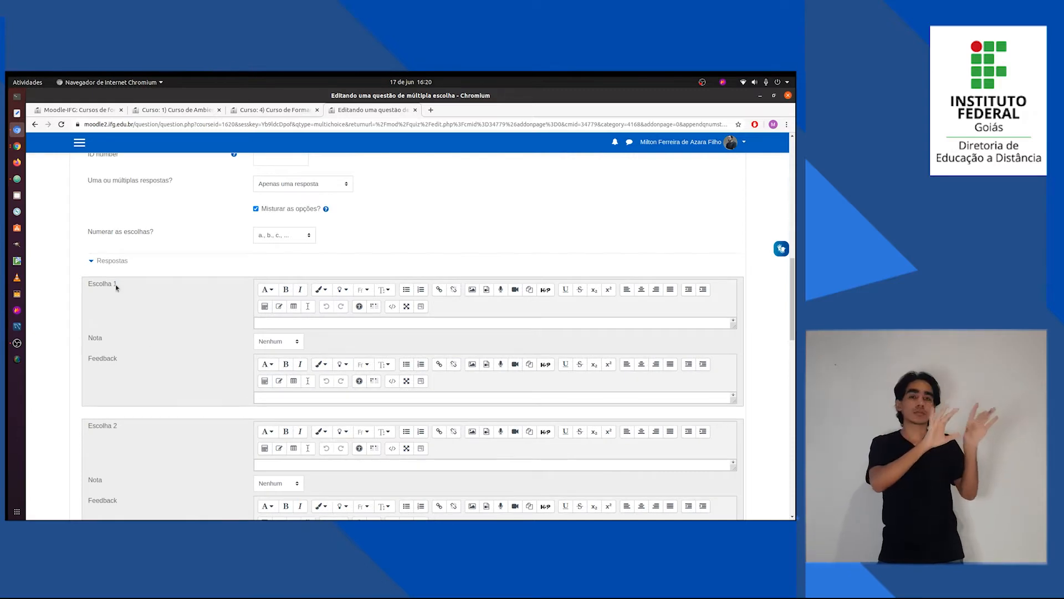
pyautogui.click(290, 321)
pyautogui.hotkey('ctrl', 'v')
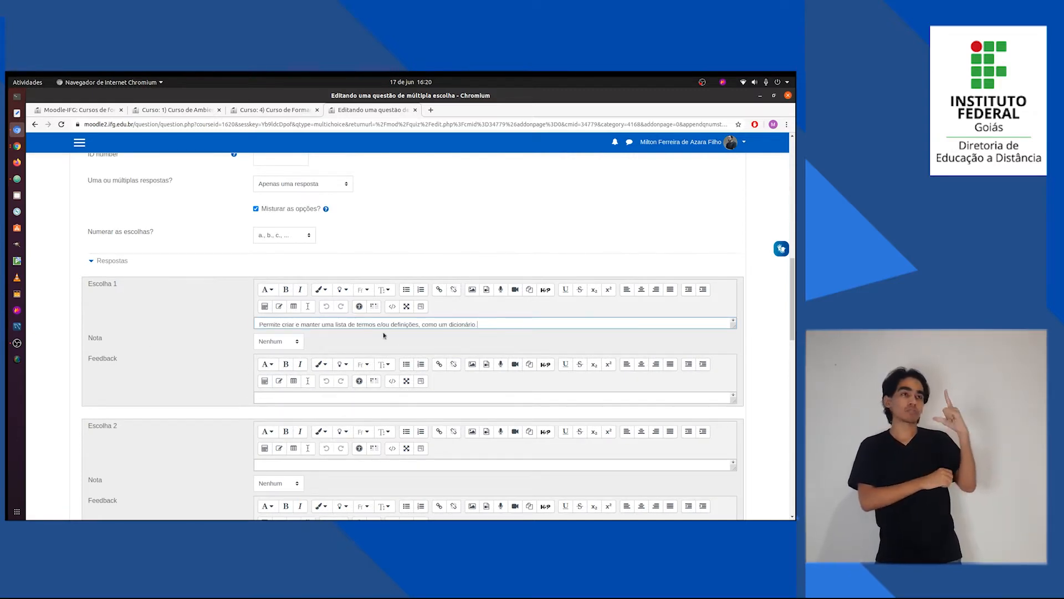
# Check which alternative is marked "(verdadeira)" in Questões.txt and set the Nota of Escolha 1 to 100%.
pyautogui.hotkey('alt', 'Tab')
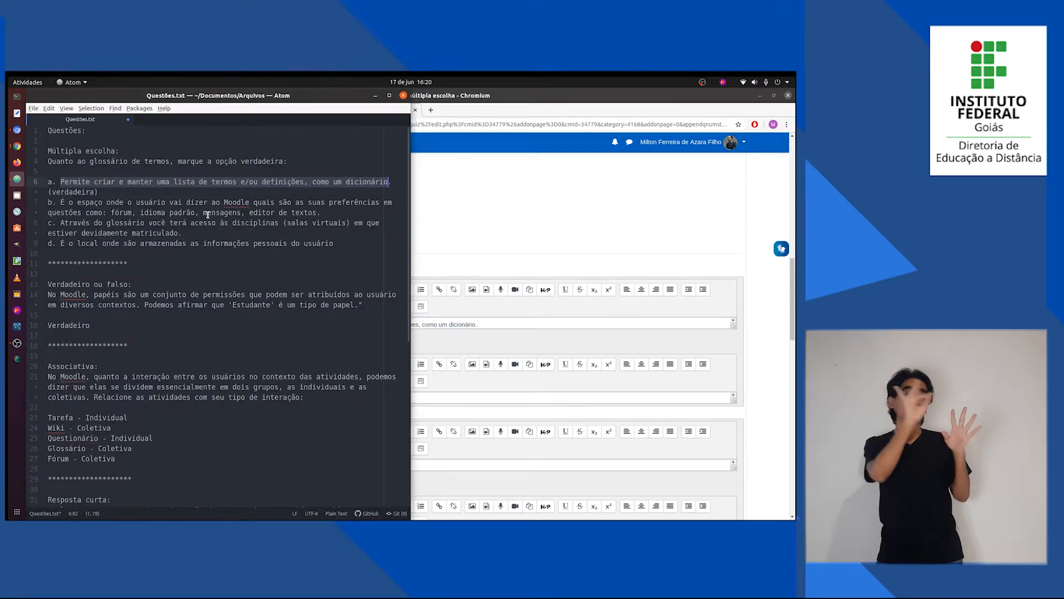
pyautogui.moveTo(98, 192); pyautogui.dragTo(48, 192)
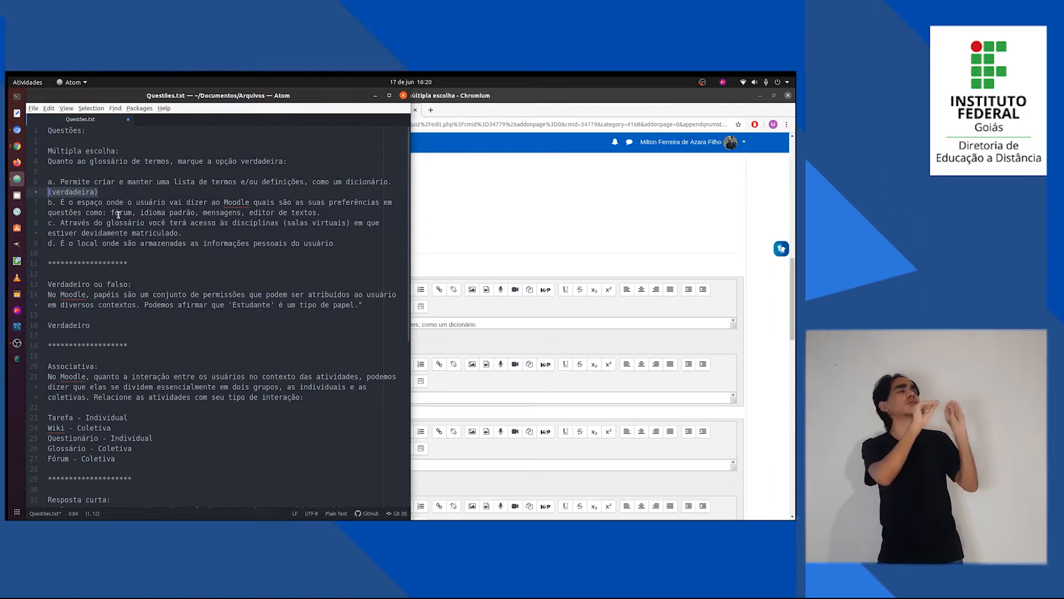
pyautogui.click(501, 234)
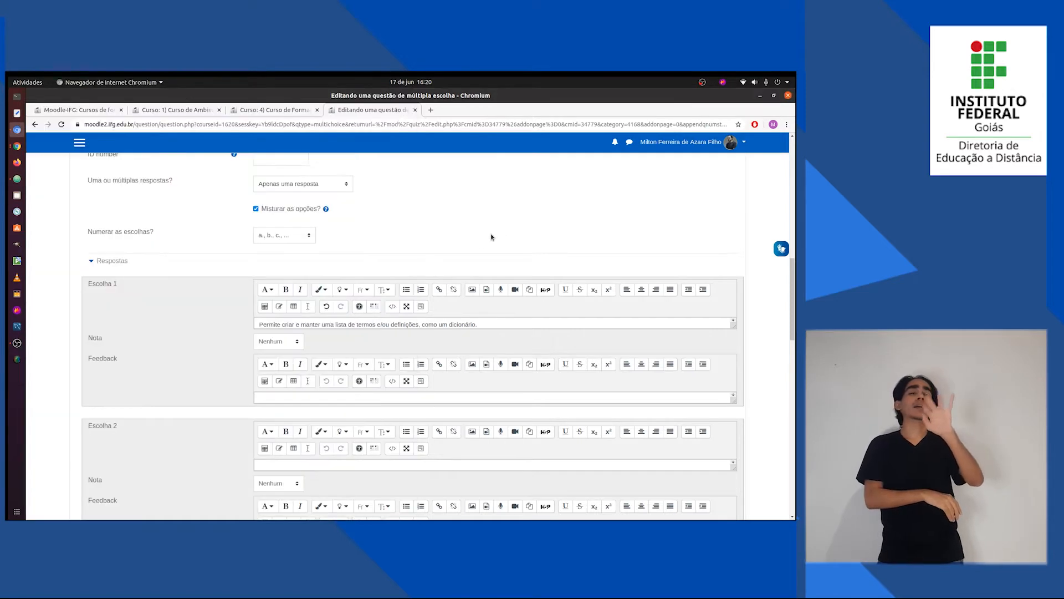
pyautogui.hotkey('alt', 'Tab')
pyautogui.hotkey('alt', 'Tab')
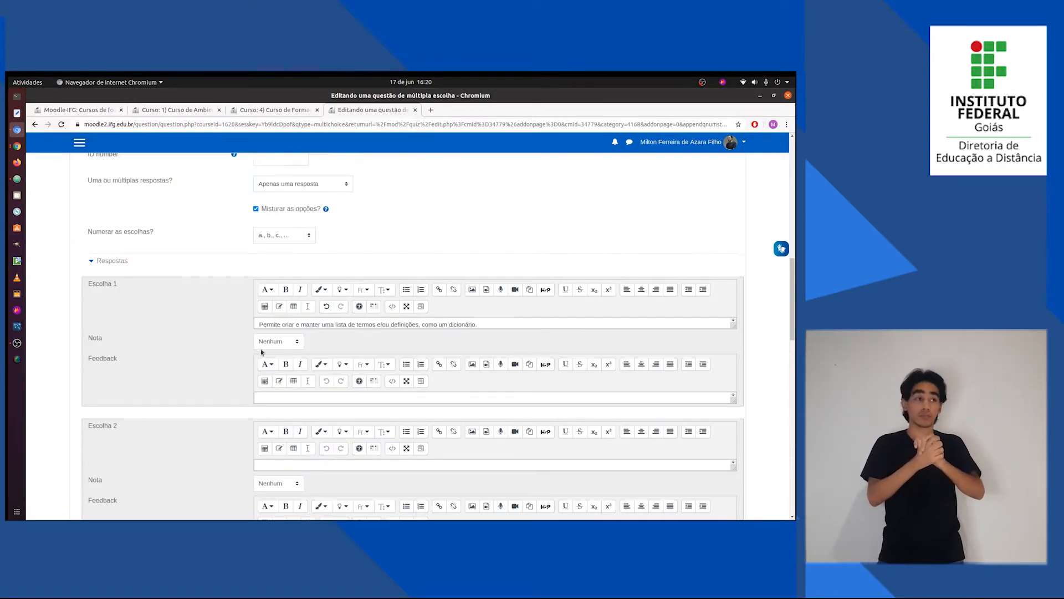
pyautogui.click(276, 346)
pyautogui.click(273, 361)
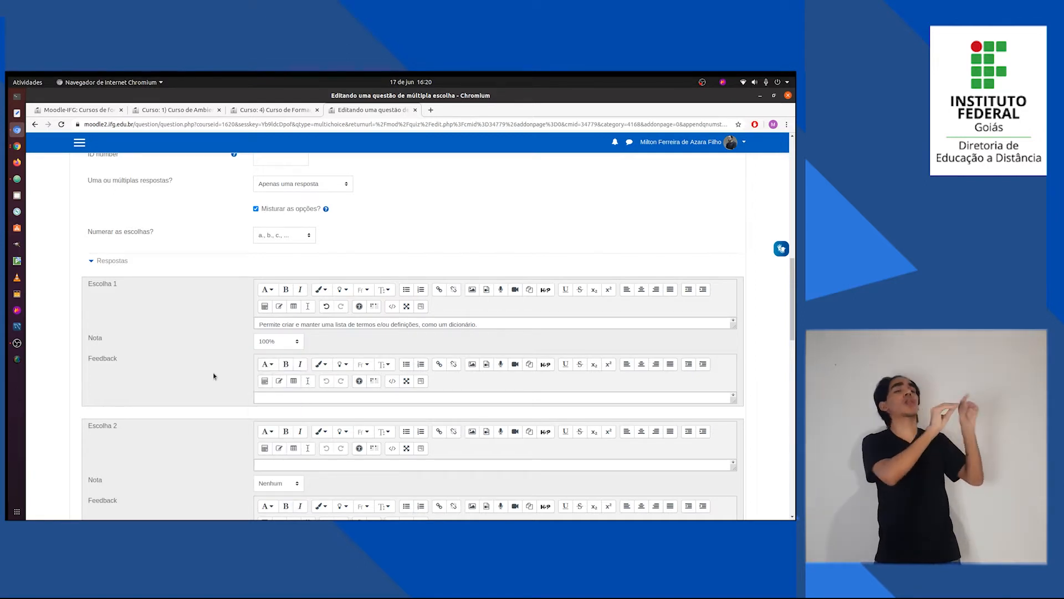
# Copy alternative b, beginning "É o espaço onde o usuário vai dizer ao Moodle", from Questões.txt into Escolha 2.
pyautogui.hotkey('alt', 'Tab')
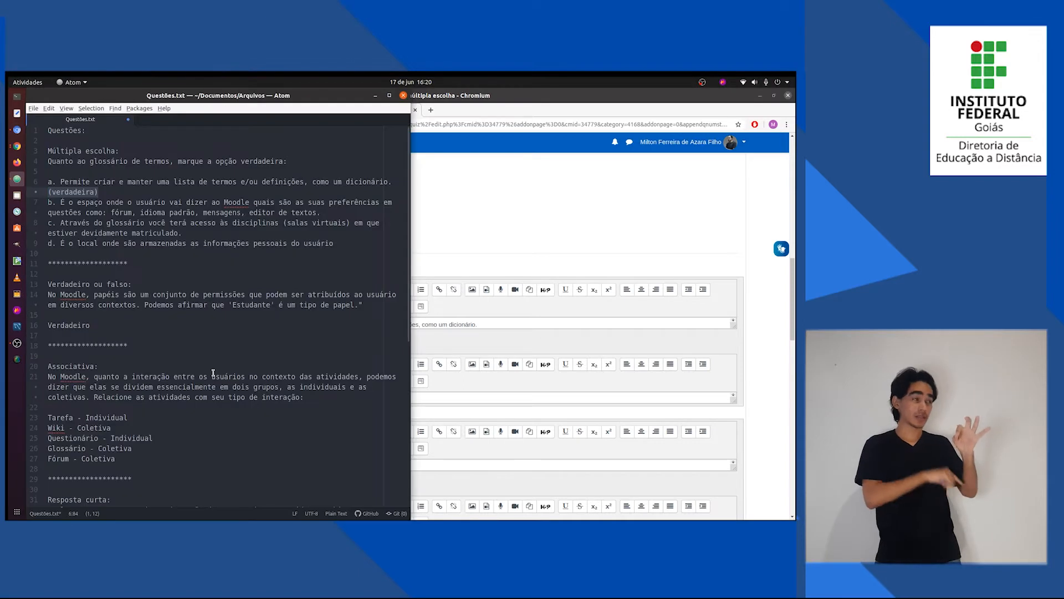
pyautogui.moveTo(322, 212); pyautogui.dragTo(62, 201)
pyautogui.hotkey('ctrl', 'c')
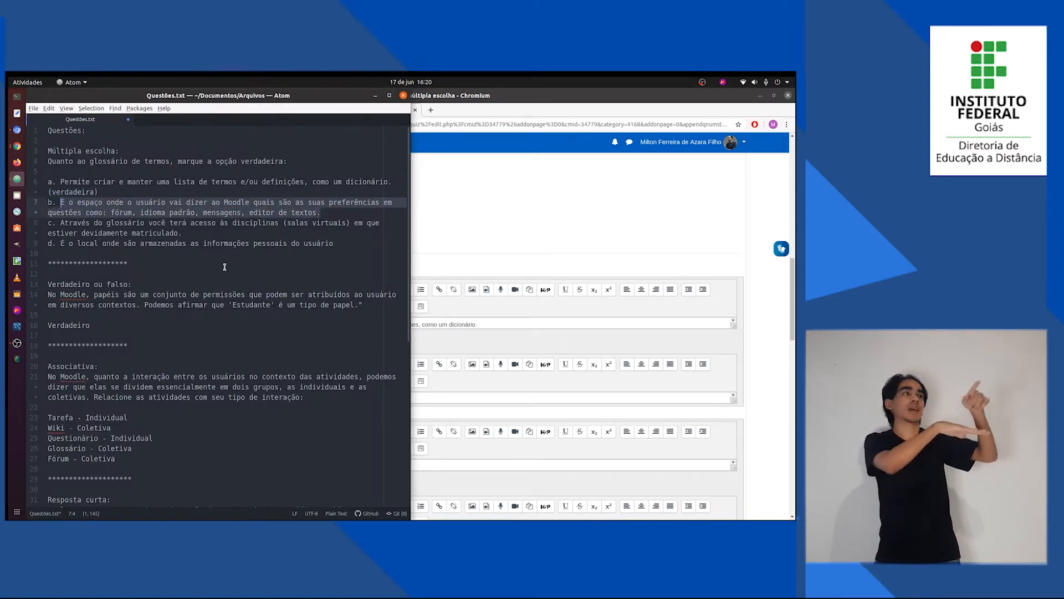
pyautogui.hotkey('alt', 'Tab')
pyautogui.scroll(-2, 221, 392)
pyautogui.click(285, 422)
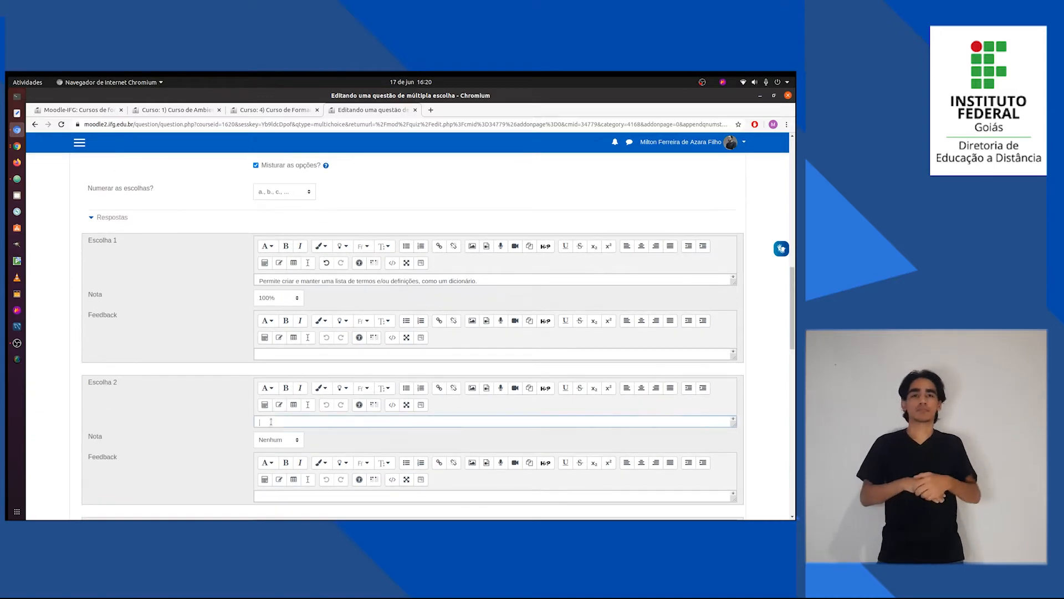
pyautogui.hotkey('ctrl', 'v')
# Copy alternative c, beginning "Através do glossário você terá acesso às disciplinas", from Questões.txt into Escolha 3.
pyautogui.hotkey('alt', 'Tab')
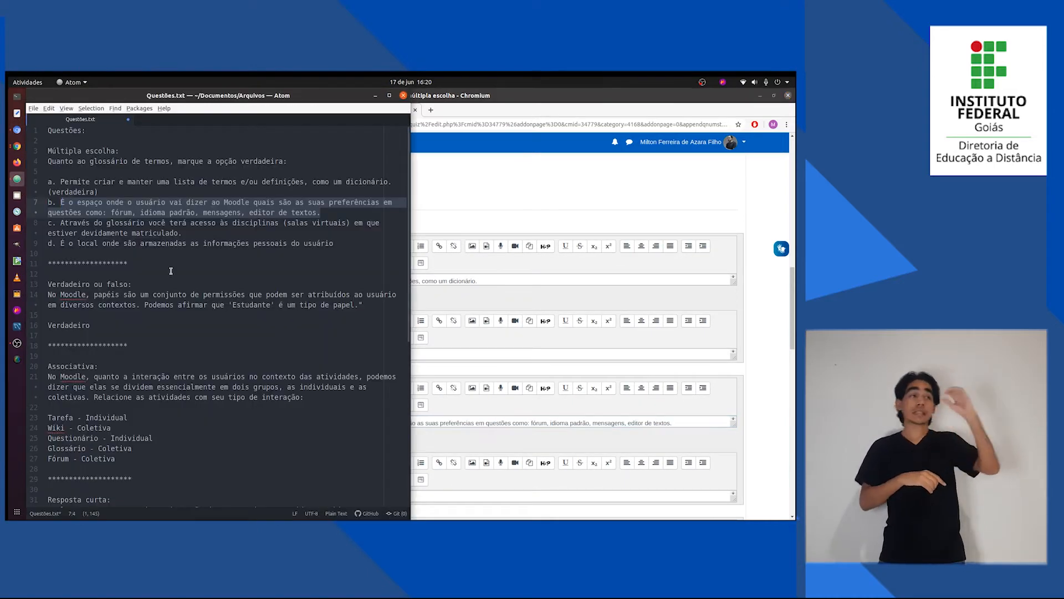
pyautogui.moveTo(183, 233); pyautogui.dragTo(62, 222)
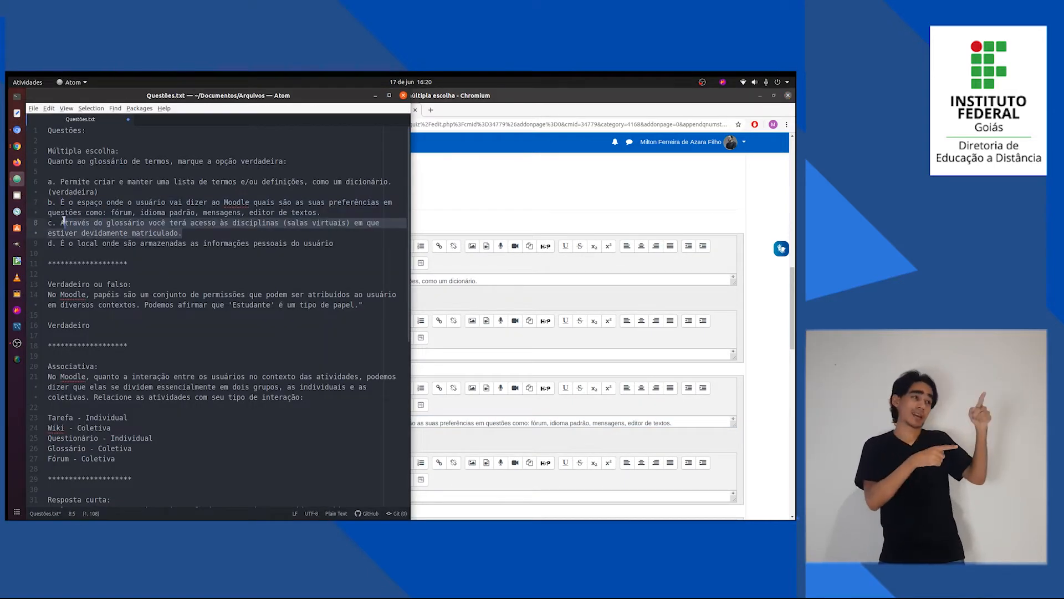
pyautogui.hotkey('alt', 'Tab')
pyautogui.scroll(-3, 230, 435)
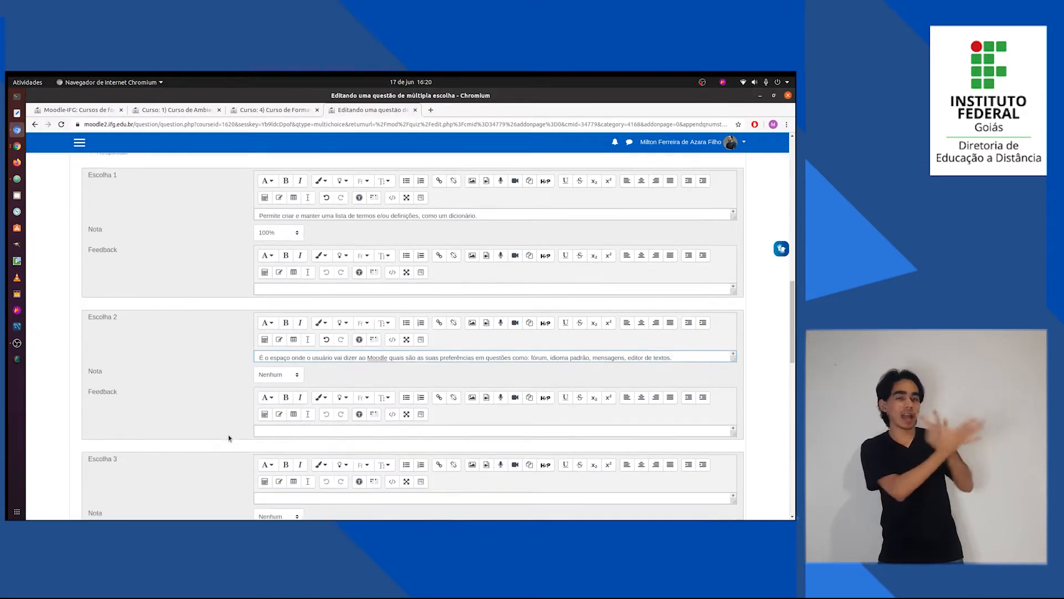
pyautogui.write('Através do glossário você terá acesso às disciplinas (salas virtuais) em que estiver devidamente matriculado.')
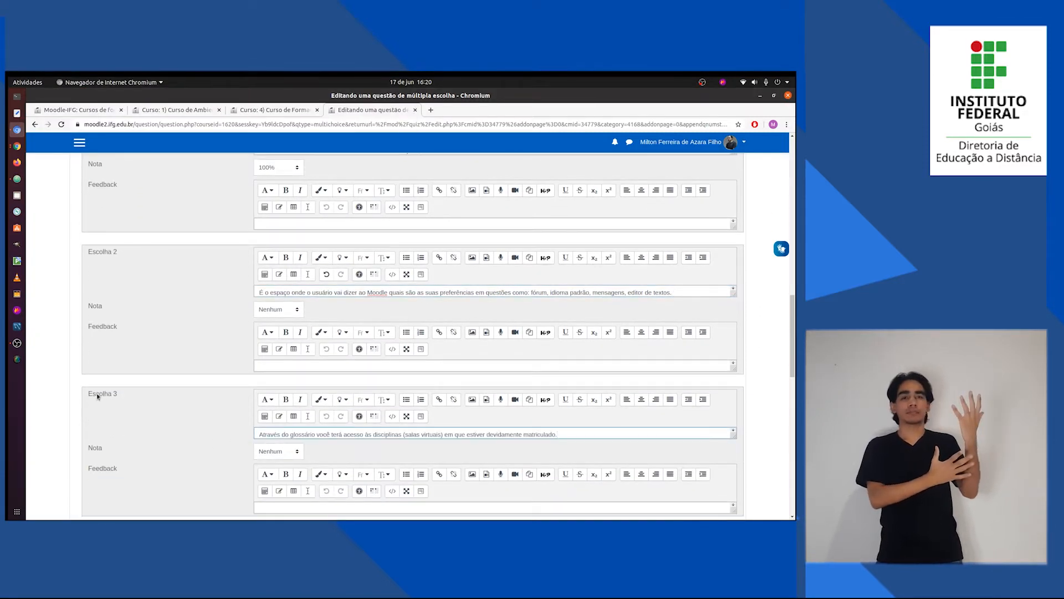
# Copy alternative d, "É o local onde são armazenadas as informações pessoais do usuário", from Questões.txt into Escolha 4.
pyautogui.hotkey('alt', 'Tab')
pyautogui.moveTo(334, 244); pyautogui.dragTo(62, 243)
pyautogui.hotkey('ctrl', 'c')
pyautogui.hotkey('alt', 'Tab')
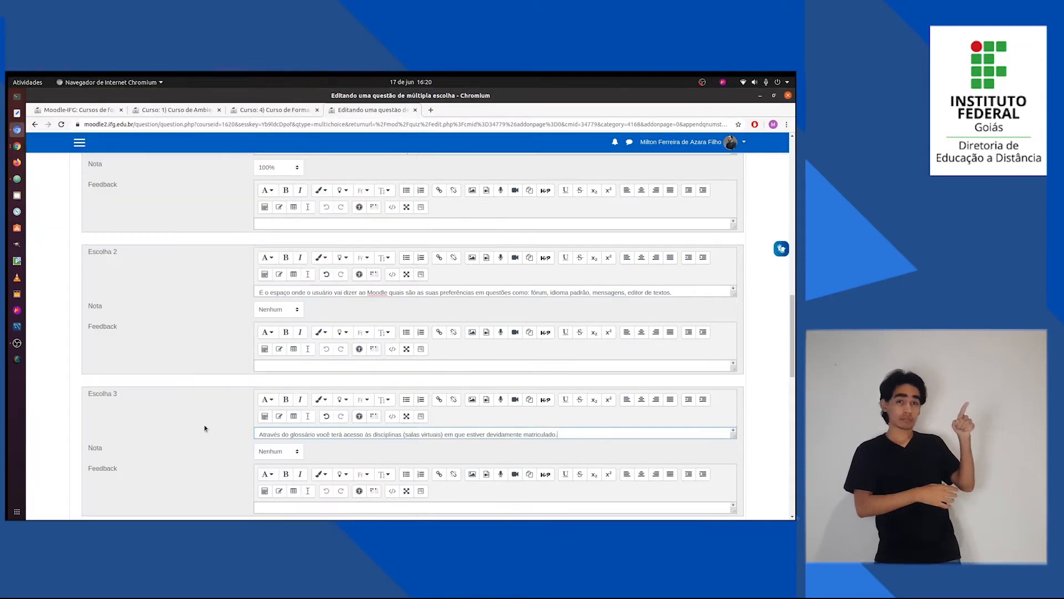
pyautogui.scroll(-5, 204, 428)
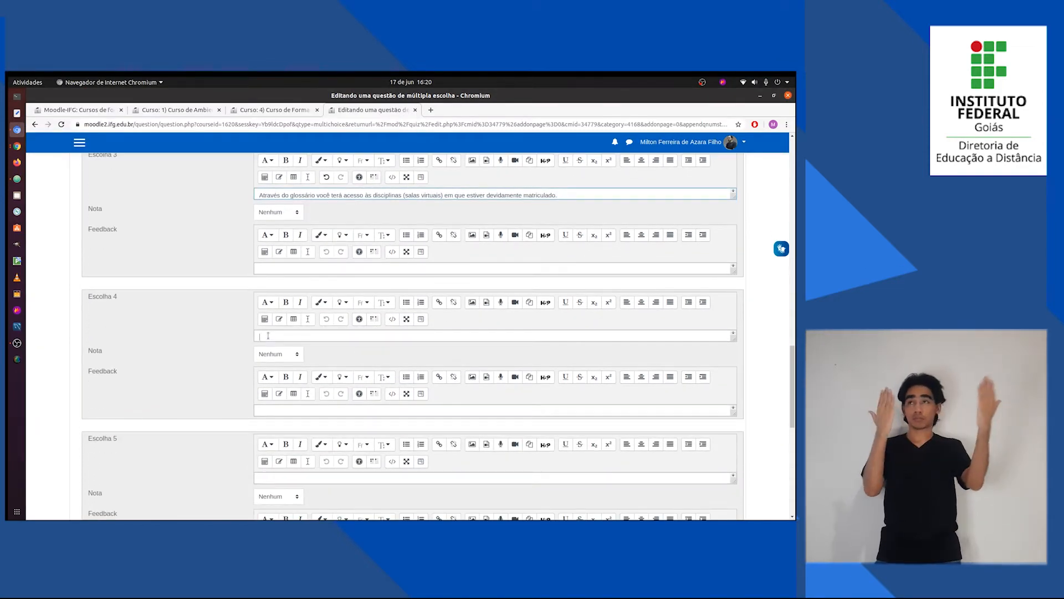
pyautogui.click(267, 335)
pyautogui.hotkey('ctrl', 'v')
# Leave Escolha 5 blank and save the multiple-choice question, returning to the quiz's question editing page.
pyautogui.scroll(-3, 209, 405)
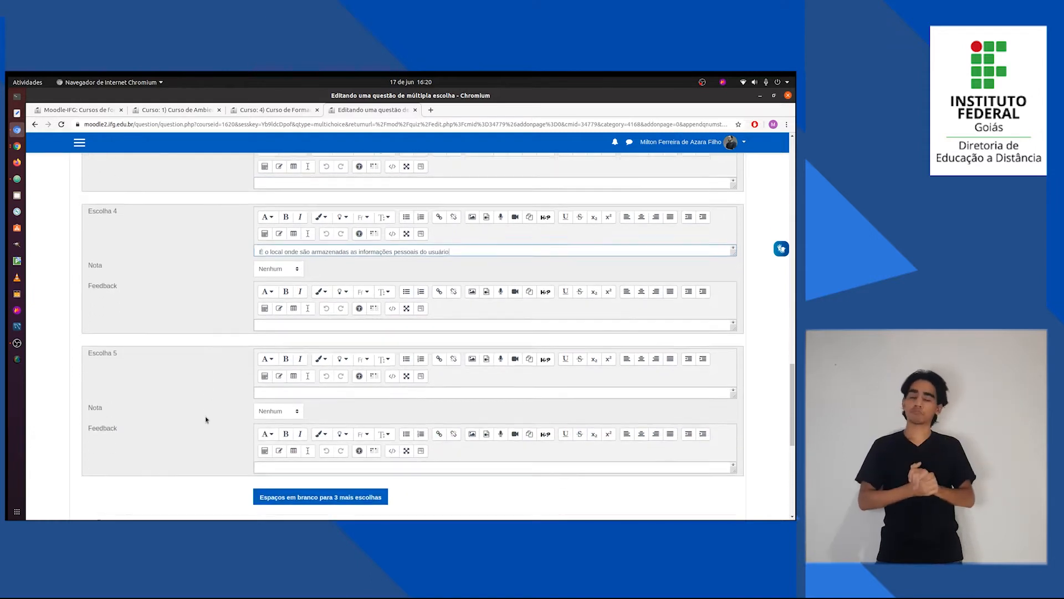
pyautogui.scroll(-2, 205, 420)
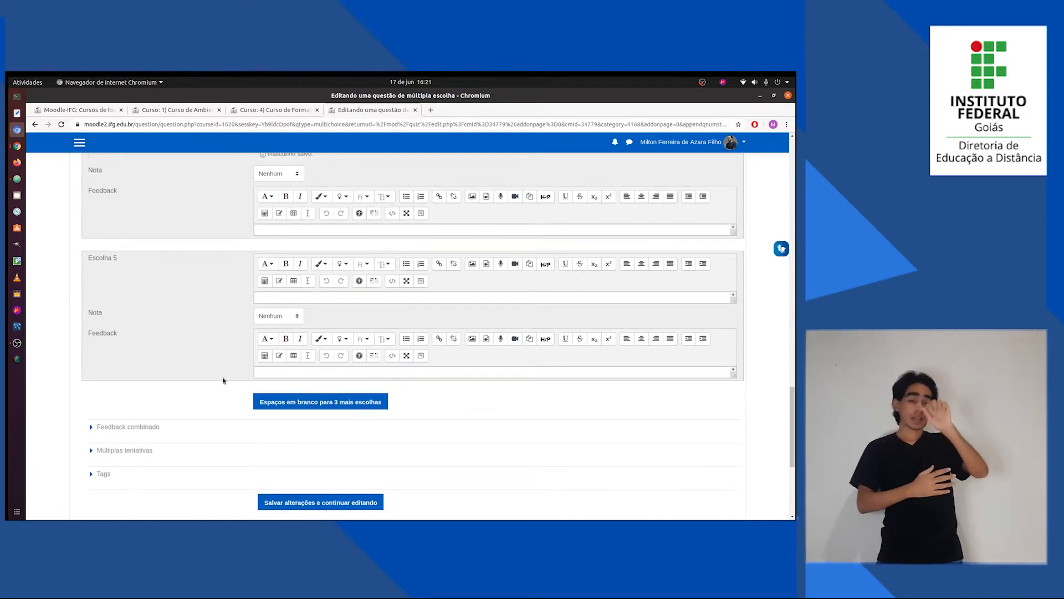
pyautogui.scroll(4, 216, 381)
pyautogui.scroll(-2, 217, 381)
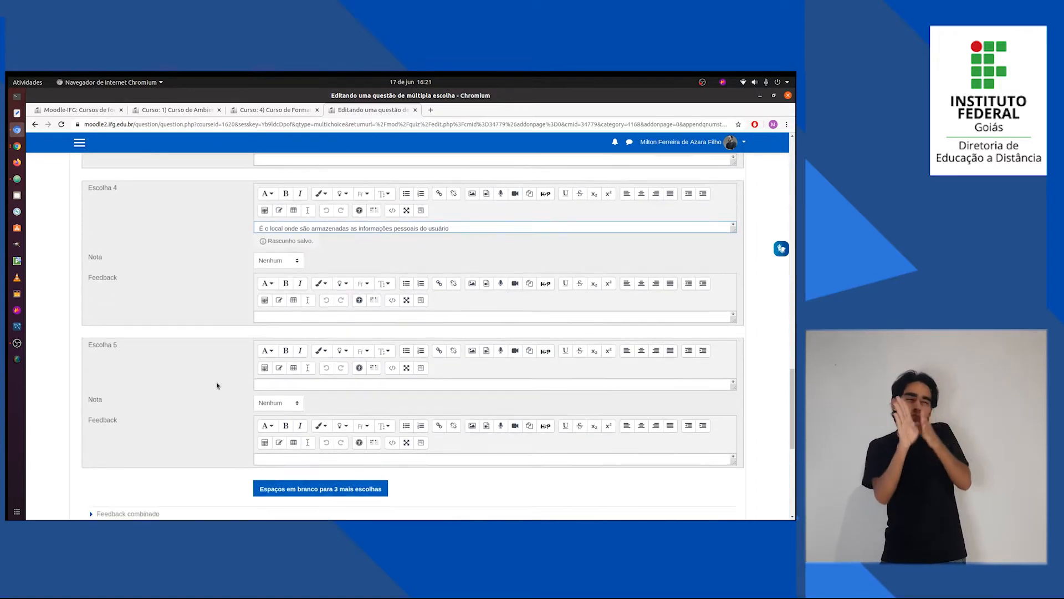
pyautogui.scroll(-6, 216, 385)
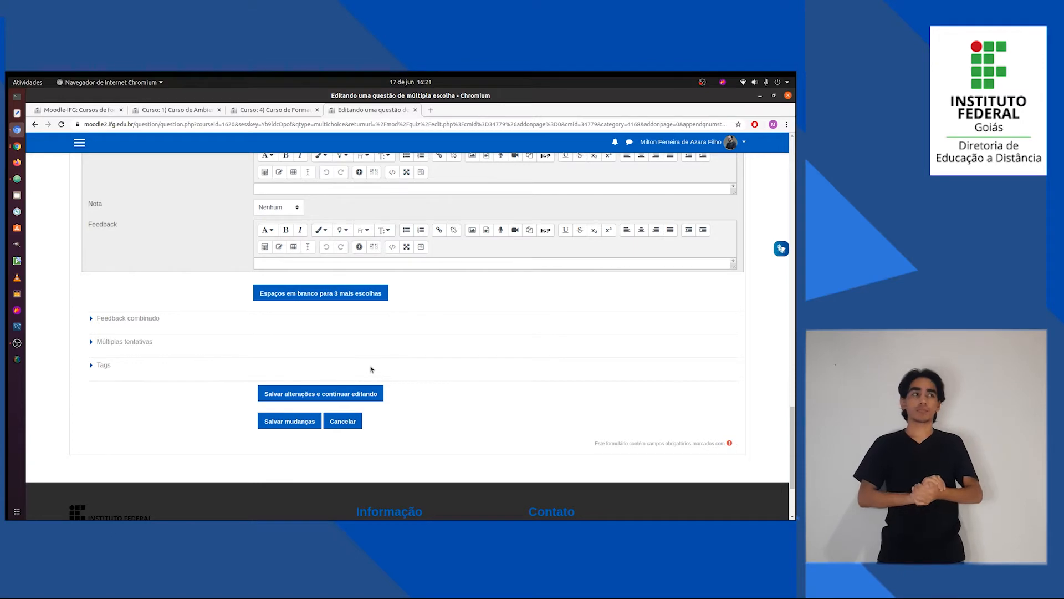
pyautogui.click(285, 425)
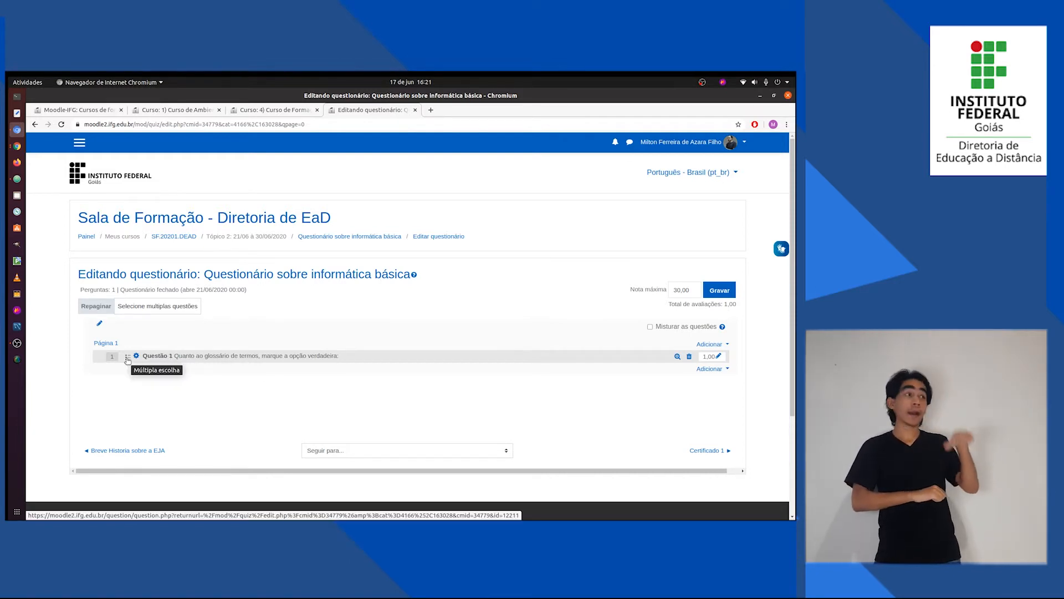
# Set the maximum grade of Questão 1 to 5.
pyautogui.click(719, 356)
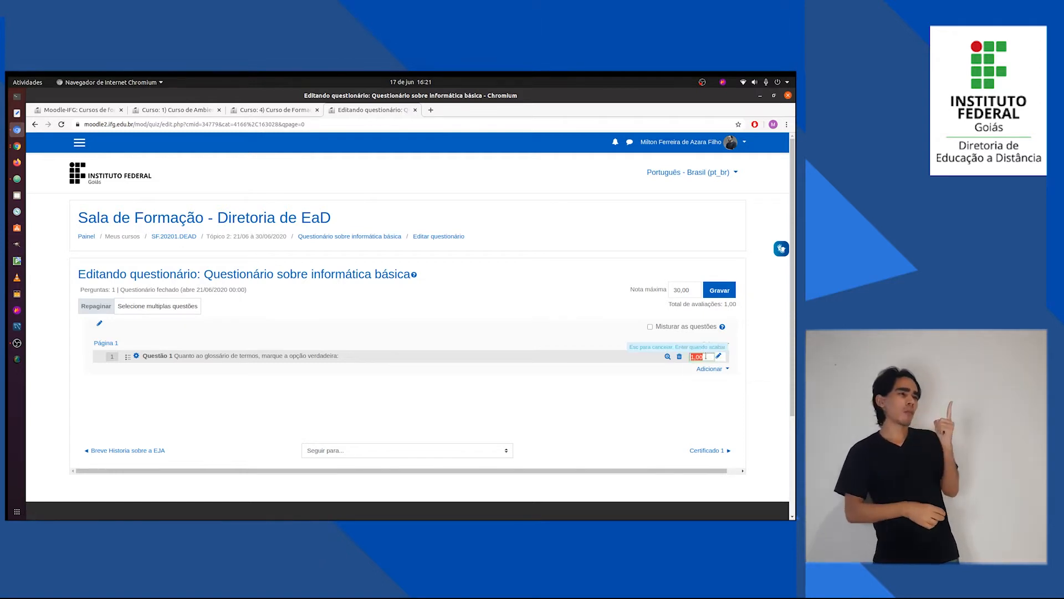
pyautogui.write('5')
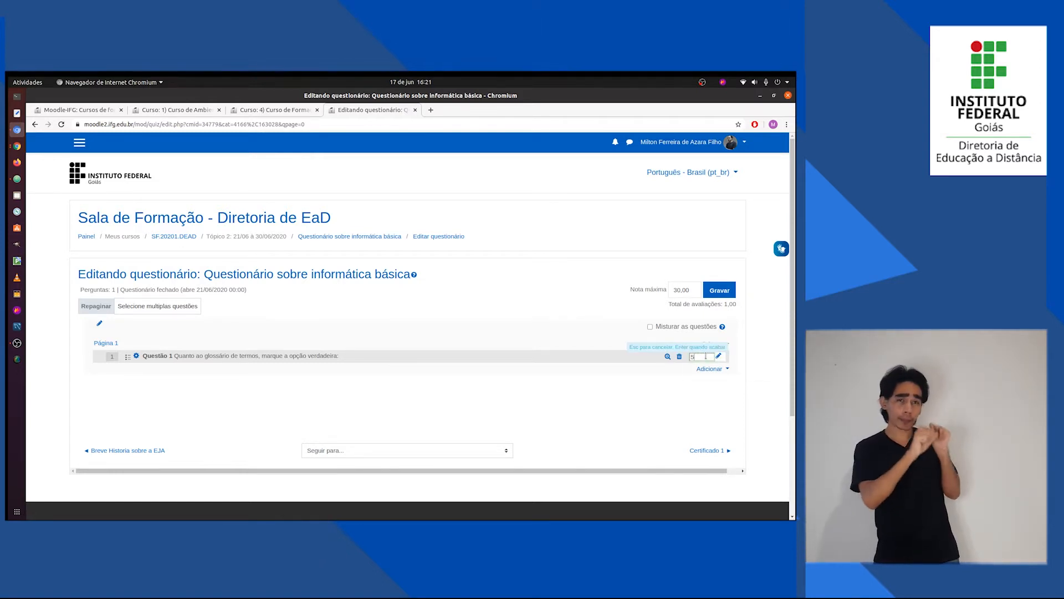
pyautogui.press('Return')
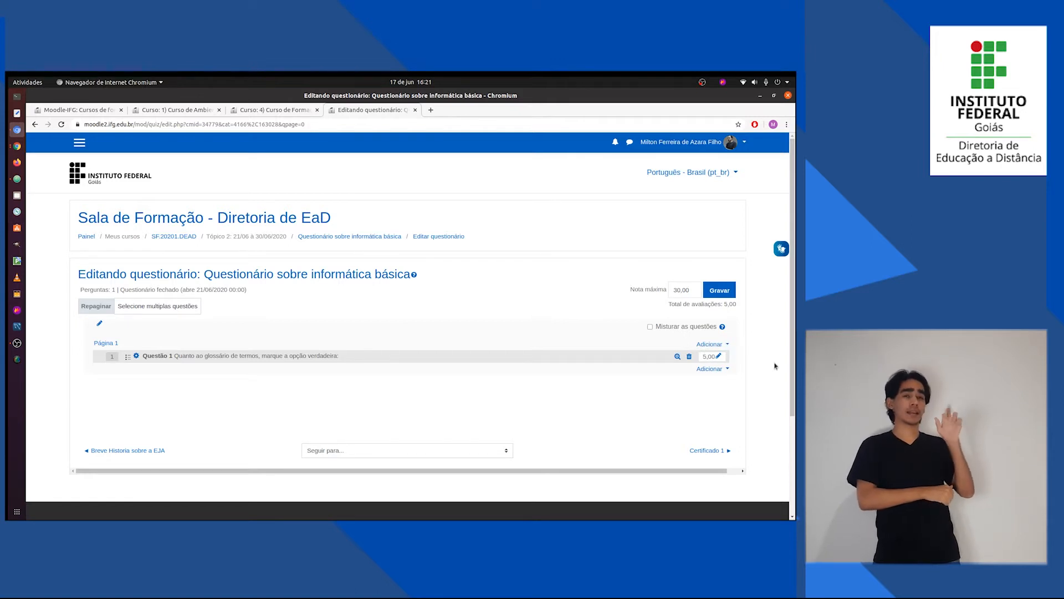
# Add a new Verdadeiro/Falso question to the quiz after Questão 1, matching the second prepared question in Questões.txt.
pyautogui.click(714, 368)
pyautogui.click(667, 382)
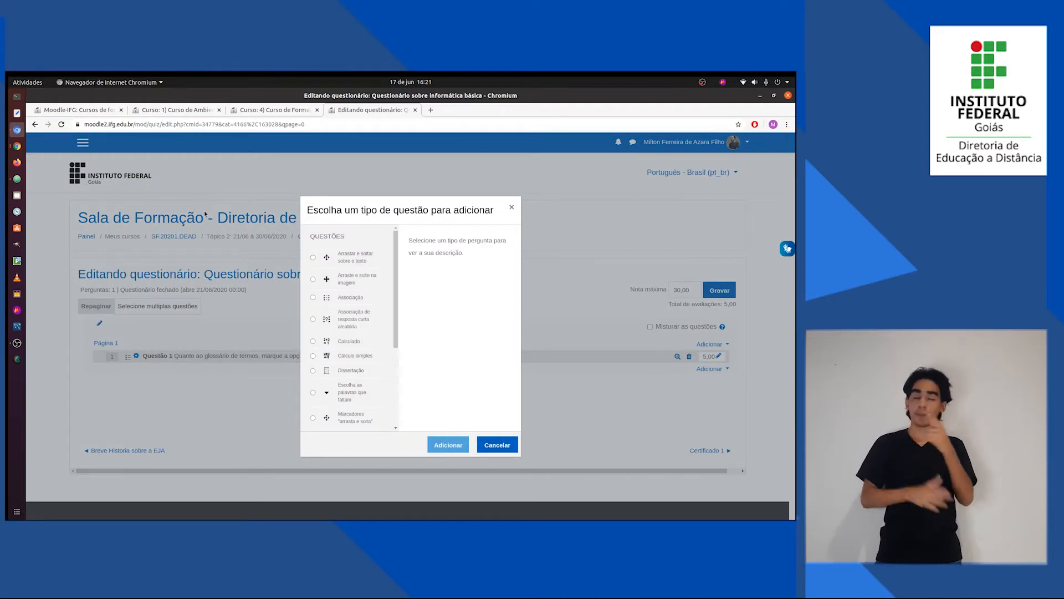
pyautogui.click(16, 178)
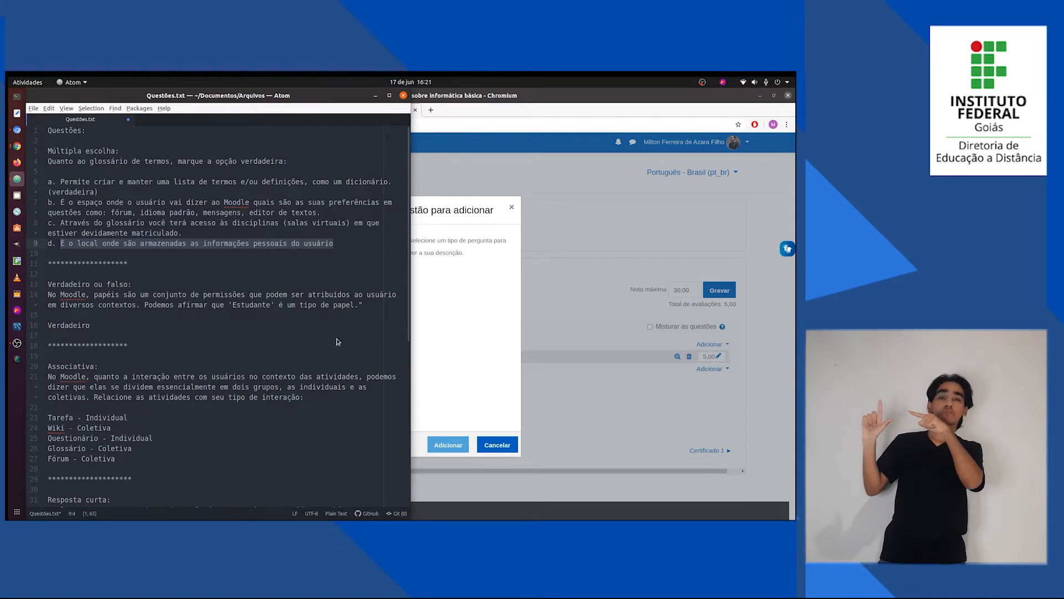
pyautogui.hotkey('alt', 'Tab')
pyautogui.scroll(-4, 353, 312)
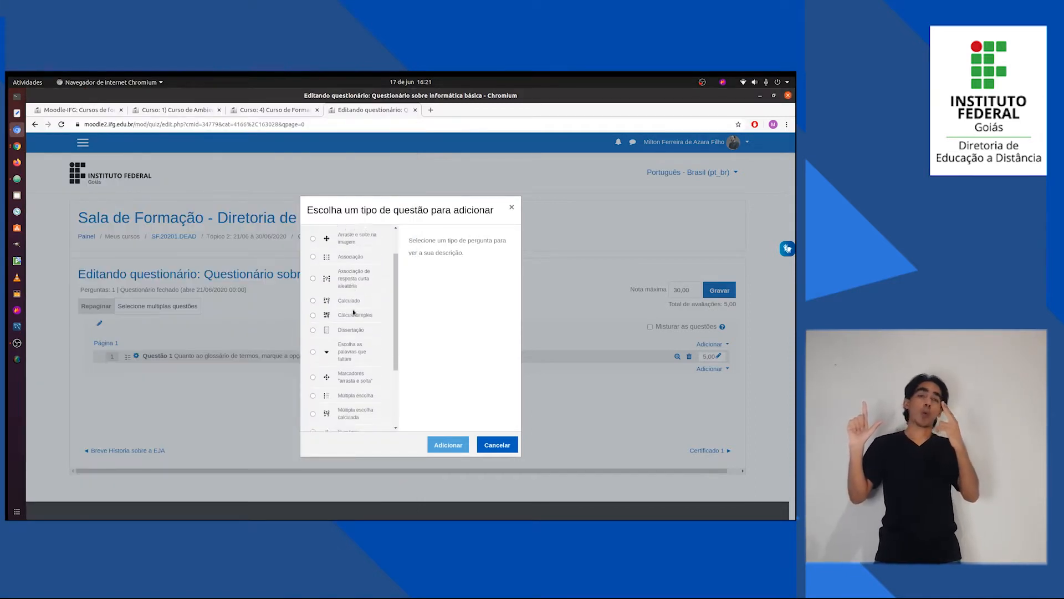
pyautogui.scroll(-1, 352, 333)
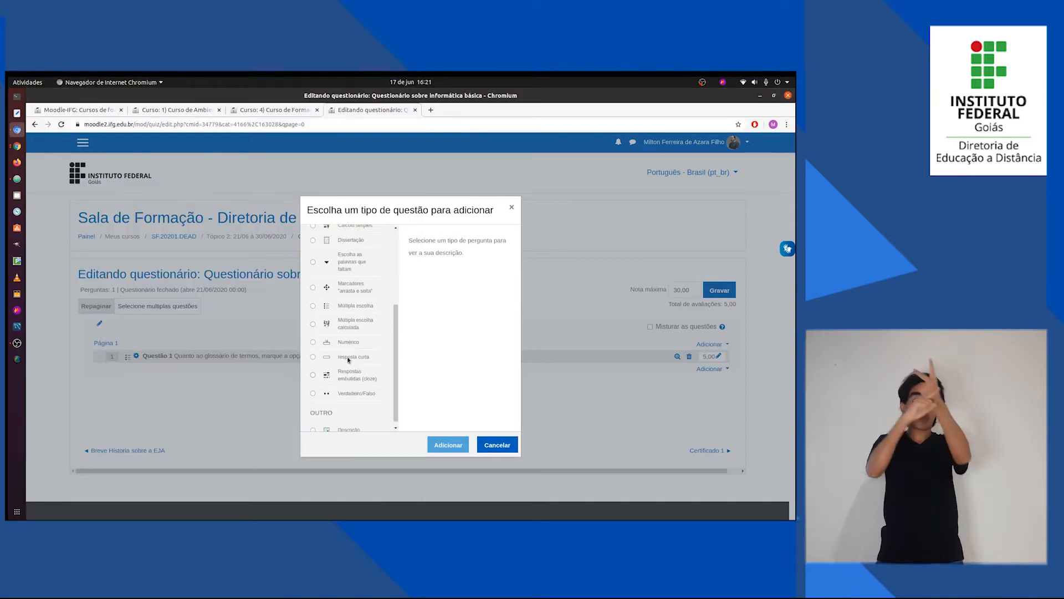
pyautogui.click(345, 393)
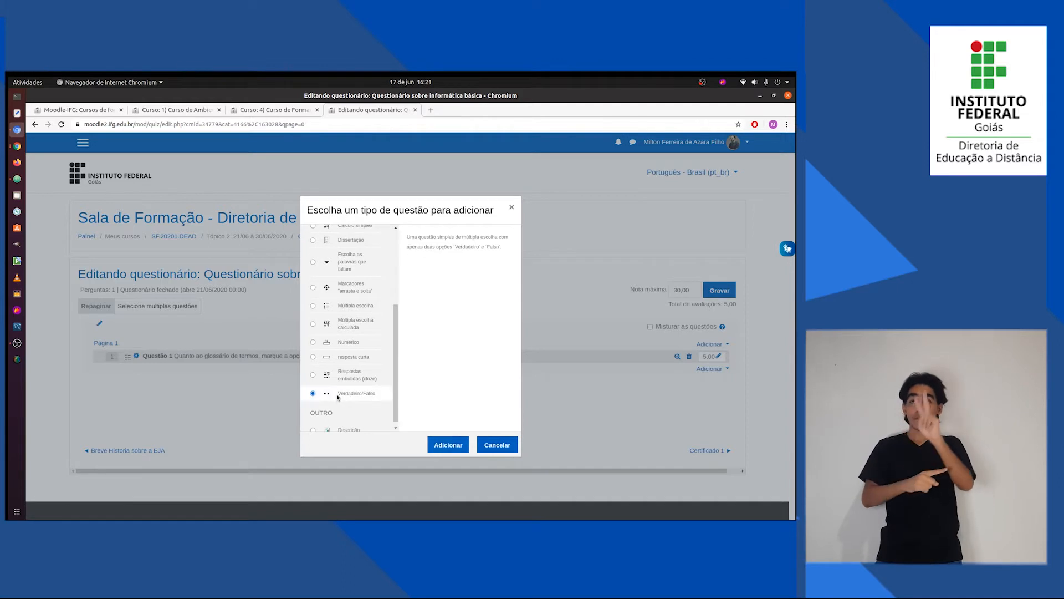
pyautogui.click(449, 445)
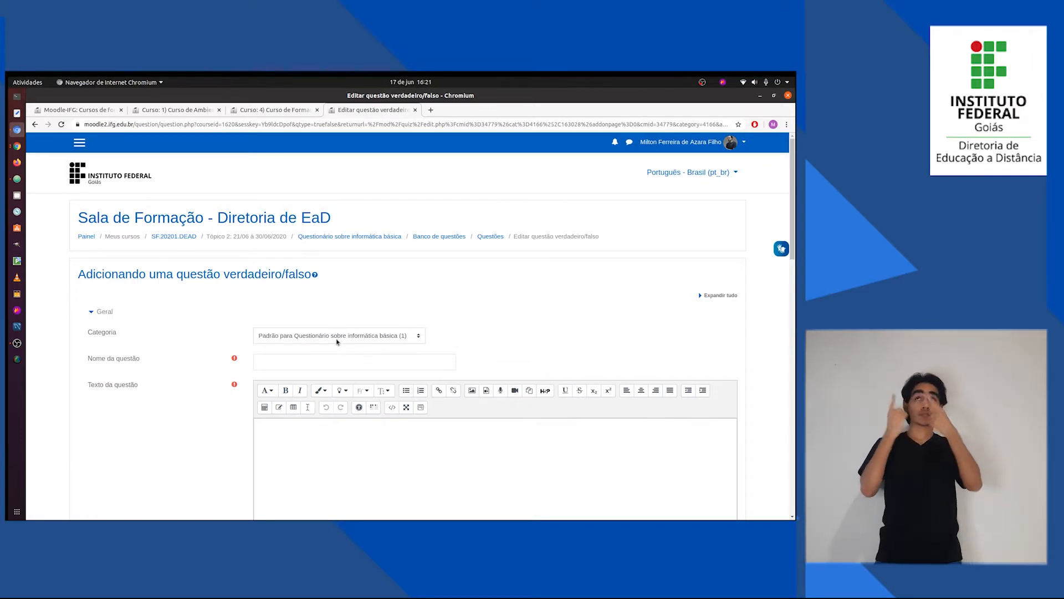
# Copy the Verdadeiro ou falso statement, beginning "No Moodle, papéis são um conjunto de permissões", from Questões.txt into Texto da questão.
pyautogui.hotkey('alt', 'Tab')
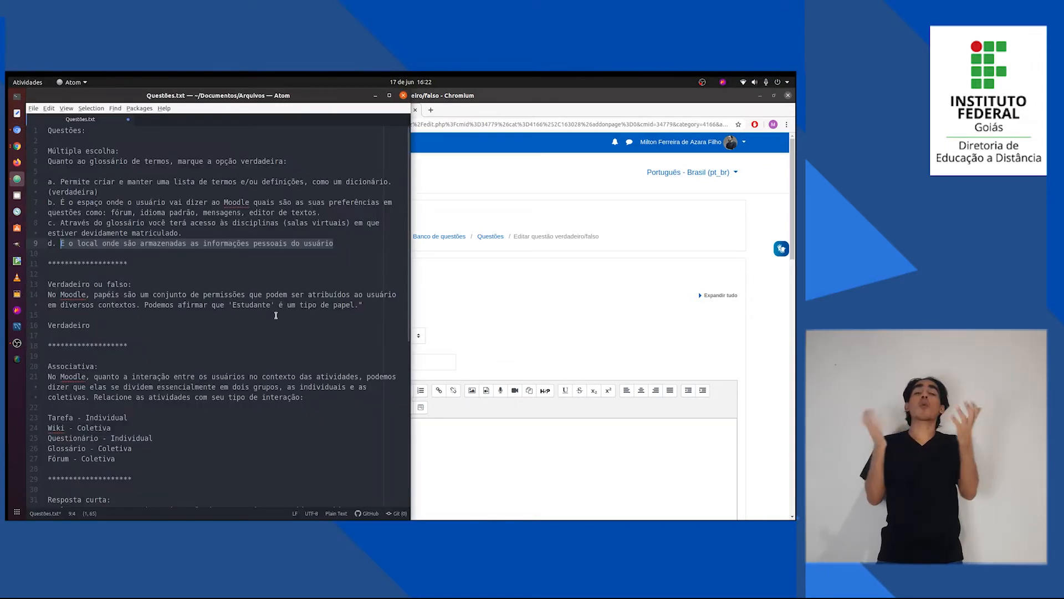
pyautogui.moveTo(364, 305); pyautogui.dragTo(48, 295)
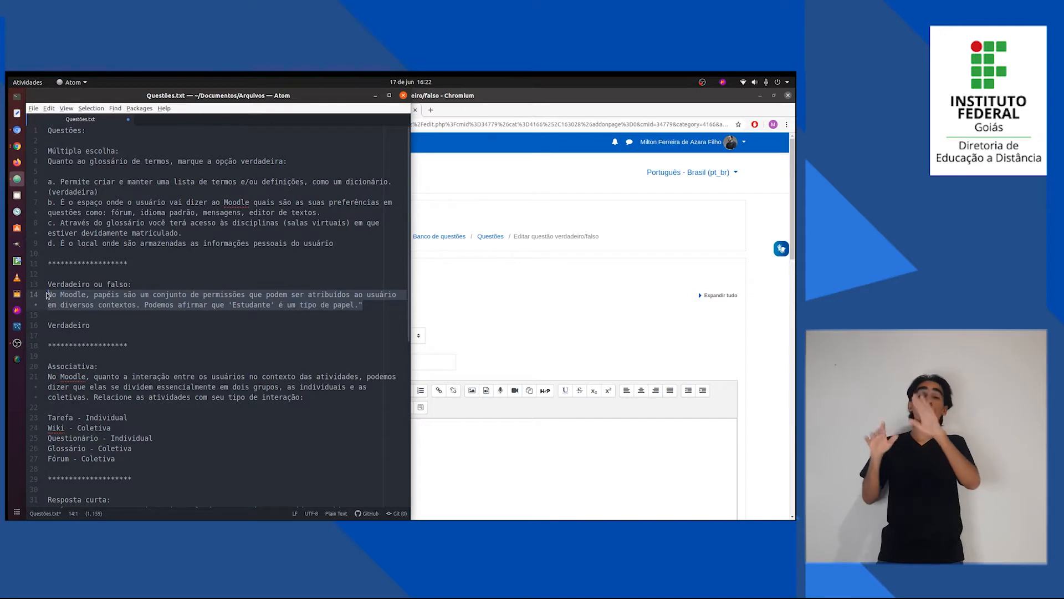
pyautogui.hotkey('alt', 'Tab')
pyautogui.scroll(-2, 326, 433)
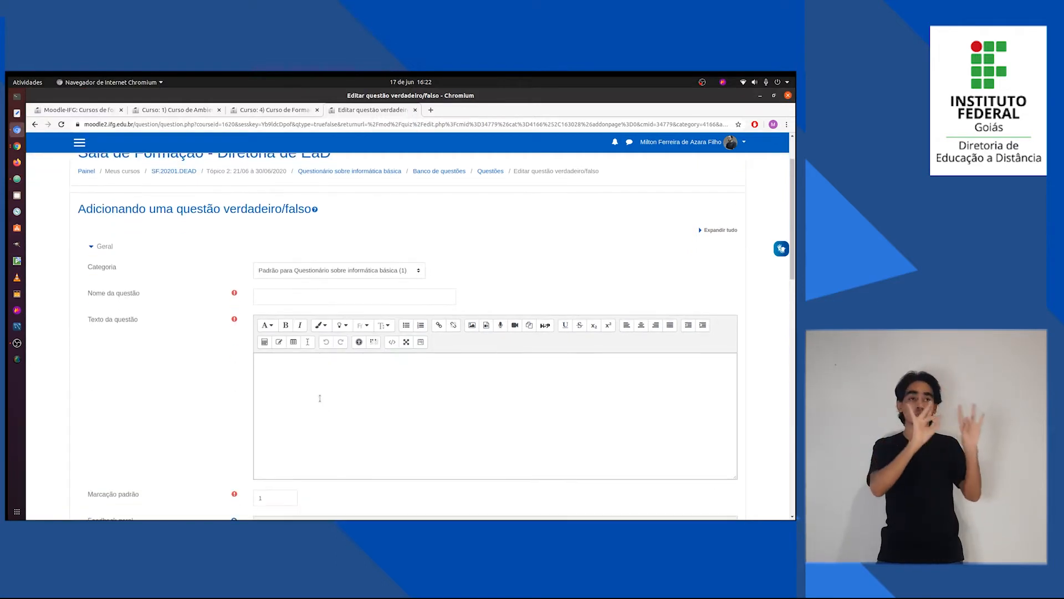
pyautogui.click(313, 399)
pyautogui.hotkey('ctrl', 'v')
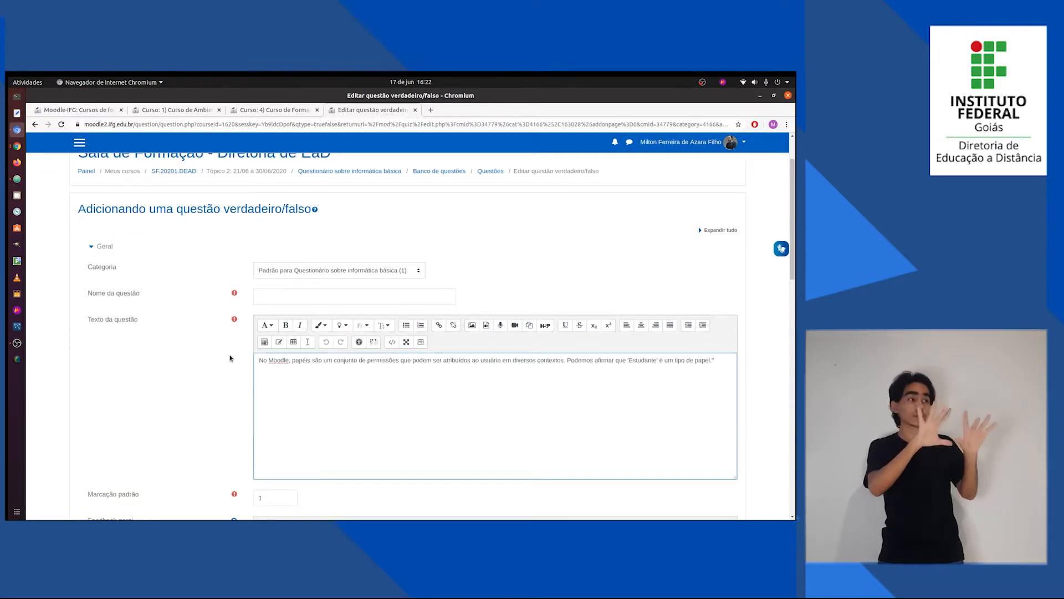
# Name the true/false question "Questão 2".
pyautogui.click(289, 298)
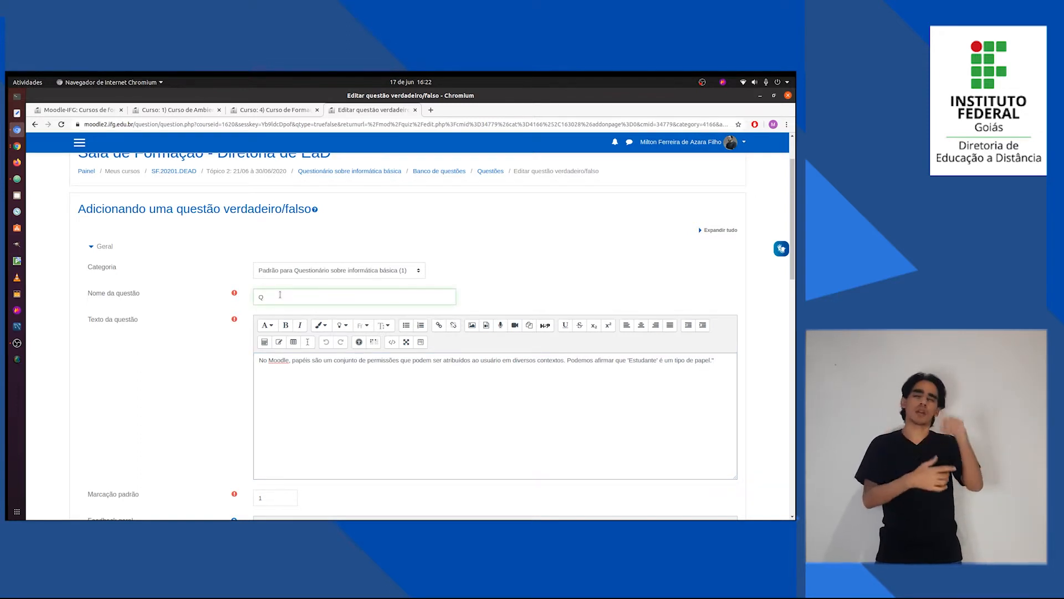
pyautogui.write('Questão')
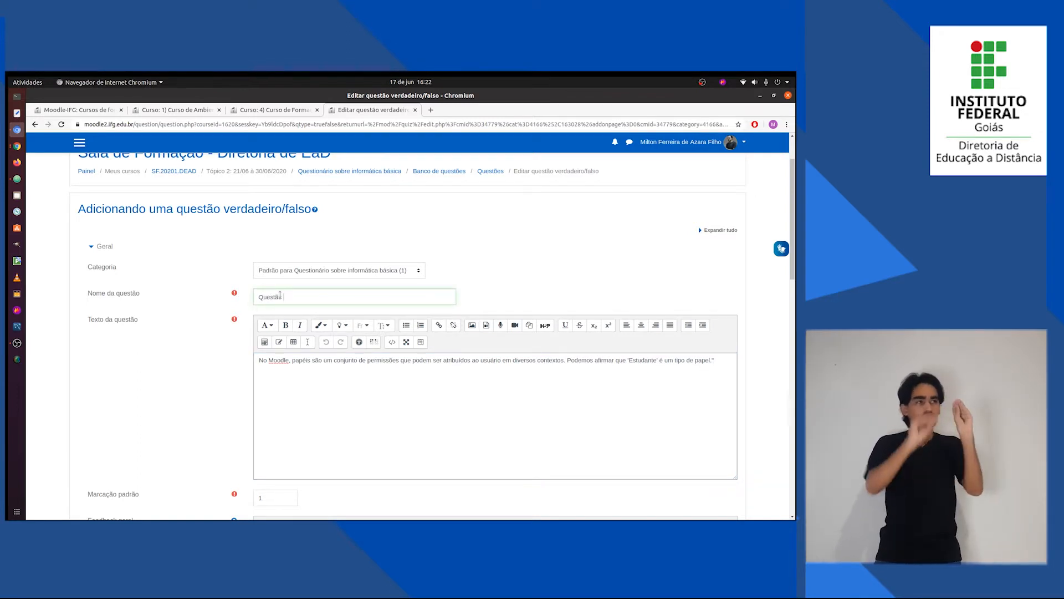
pyautogui.write(' 2')
# Set Resposta certa to Verdadeiro, as given in Questões.txt, and save the true/false question.
pyautogui.scroll(-8, 183, 418)
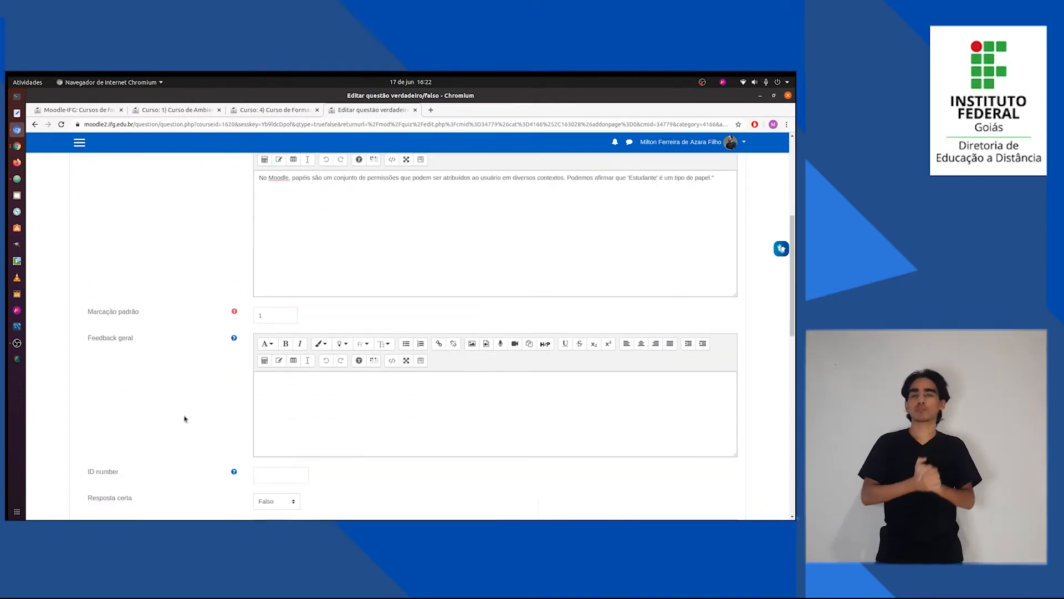
pyautogui.hotkey('alt', 'Tab')
pyautogui.moveTo(91, 326); pyautogui.dragTo(48, 325)
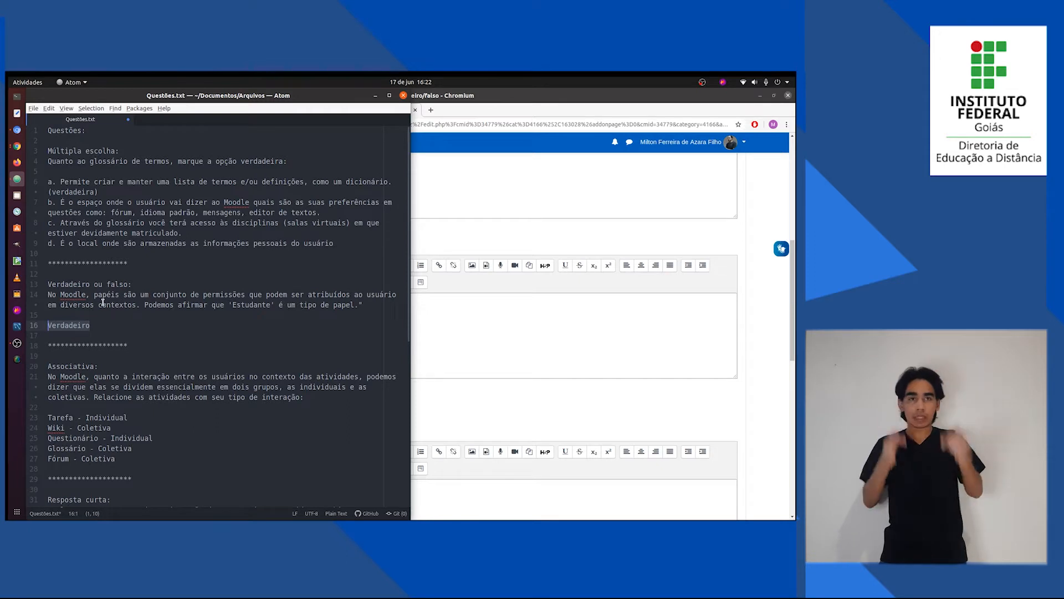
pyautogui.hotkey('alt', 'Tab')
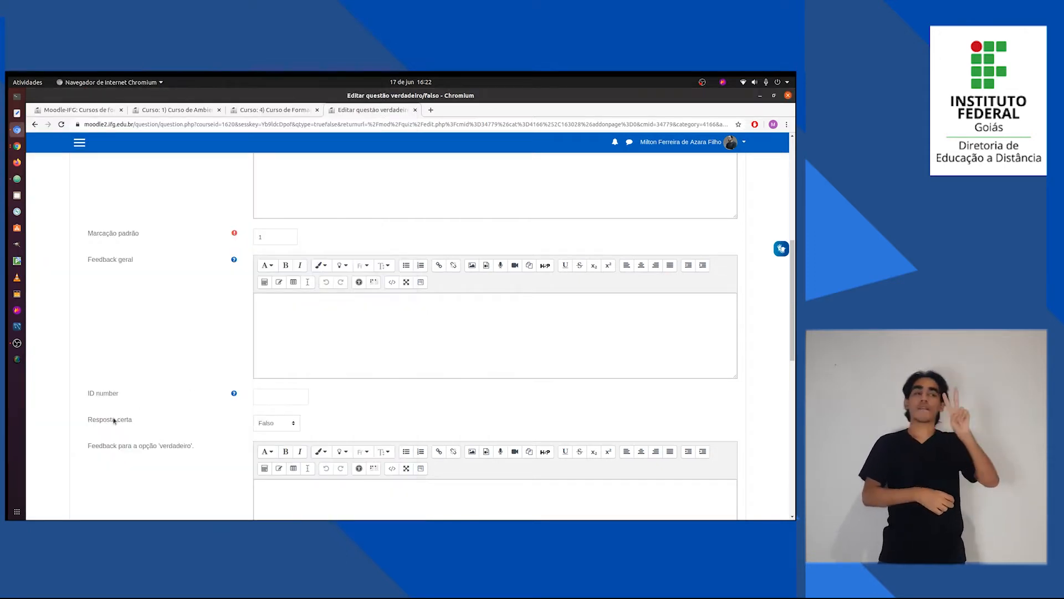
pyautogui.click(269, 424)
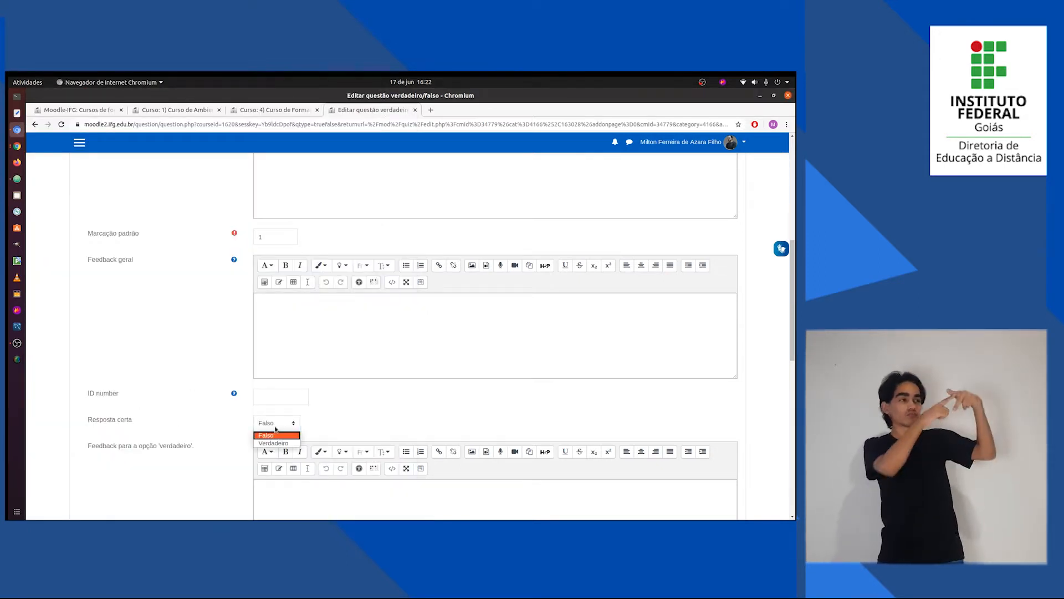
pyautogui.click(271, 442)
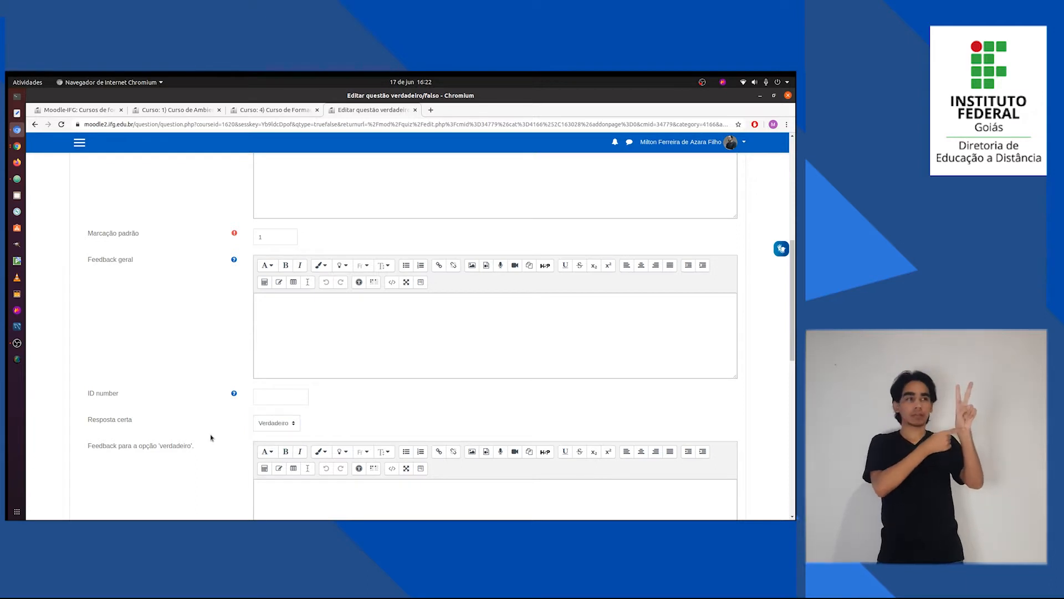
pyautogui.scroll(-10, 216, 438)
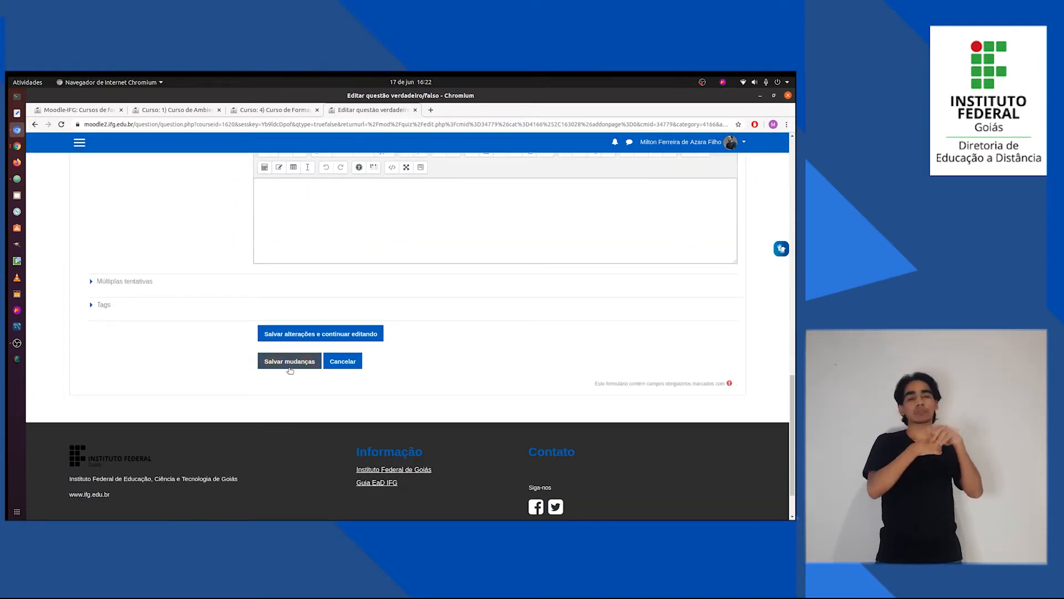
pyautogui.click(265, 364)
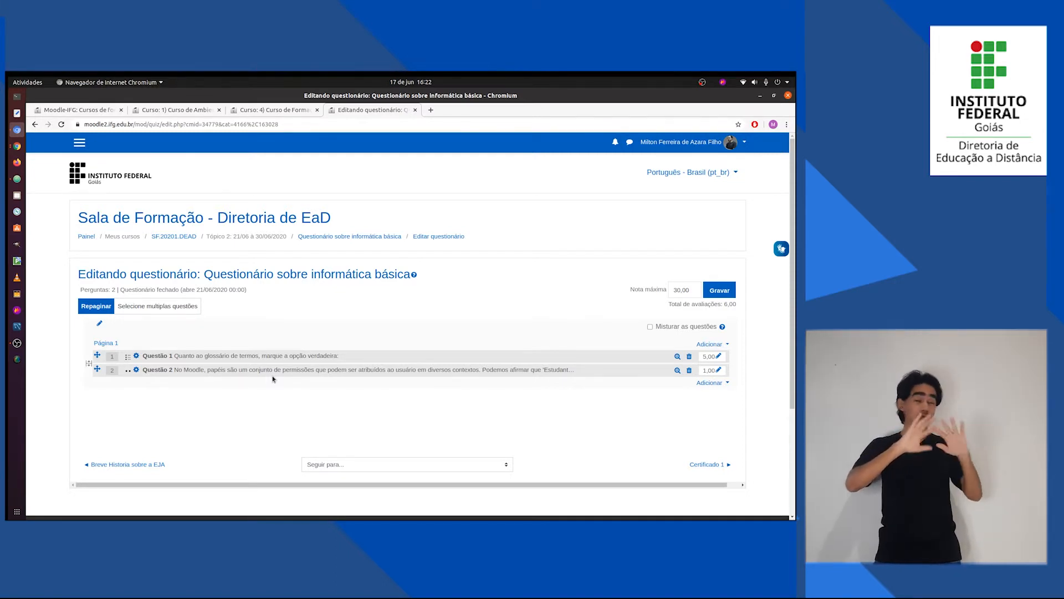
# Set the maximum grade of Questão 2 to 5.
pyautogui.click(720, 370)
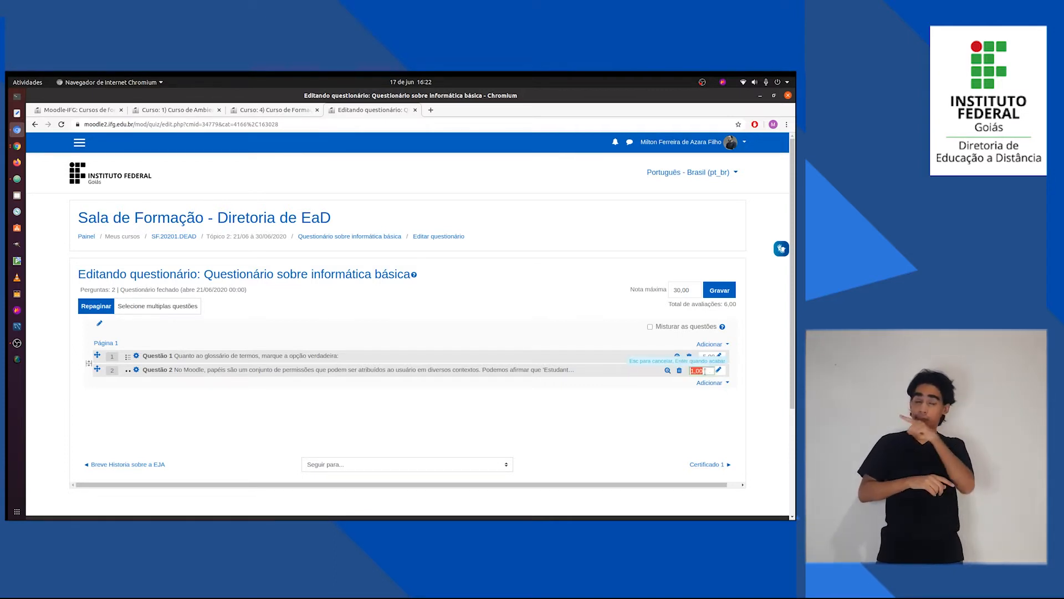
pyautogui.write('5')
pyautogui.press('Return')
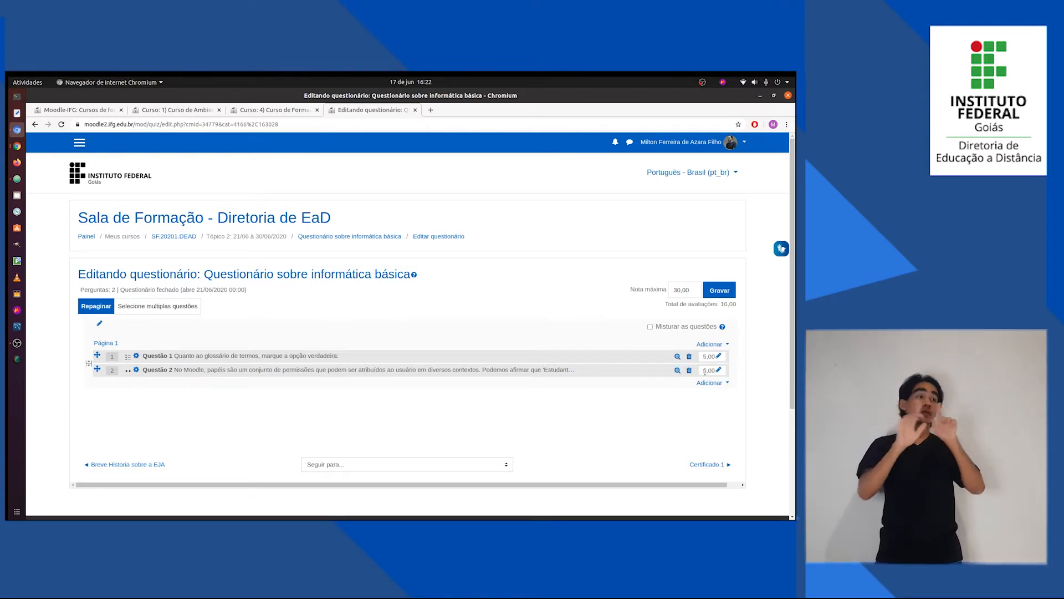
# Add a new Associação question to the quiz after Questão 2, matching the Associativa item in Questões.txt.
pyautogui.click(711, 383)
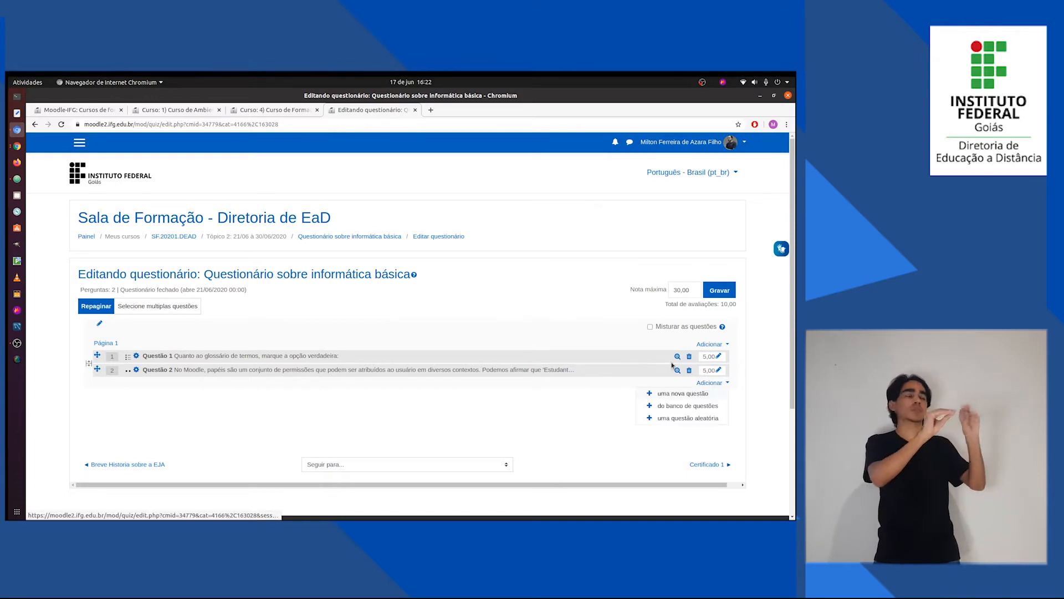
pyautogui.click(669, 395)
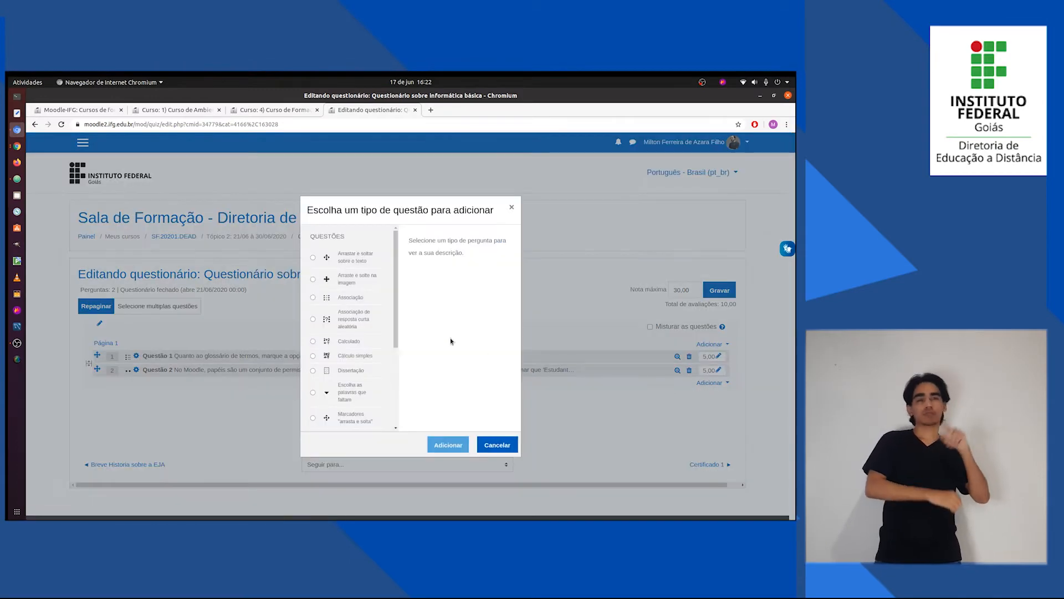
pyautogui.hotkey('alt', 'Tab')
pyautogui.scroll(-1, 121, 350)
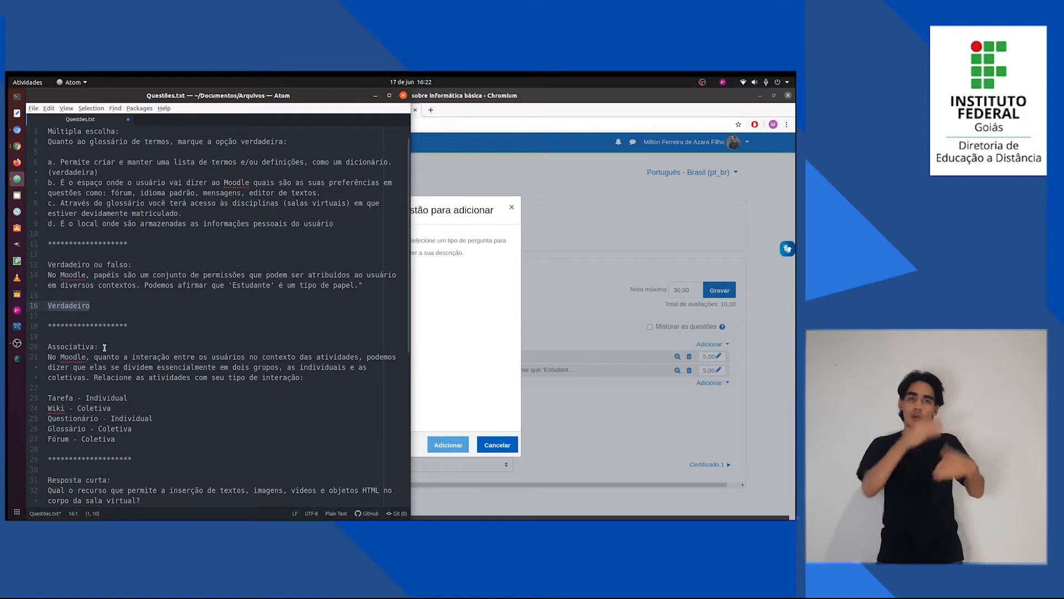
pyautogui.hotkey('alt', 'Tab')
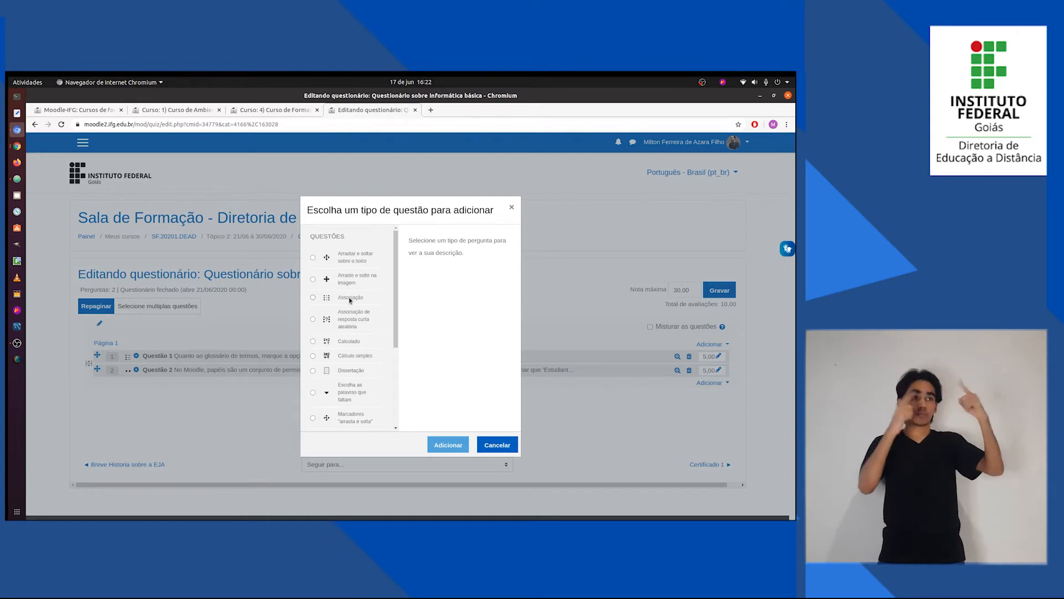
pyautogui.click(314, 298)
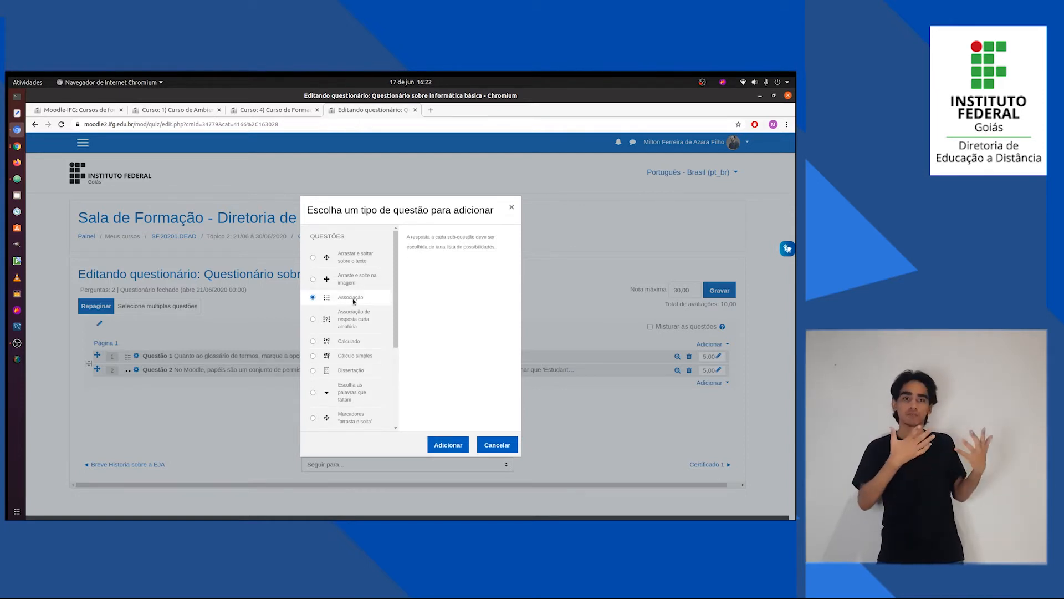
pyautogui.click(441, 446)
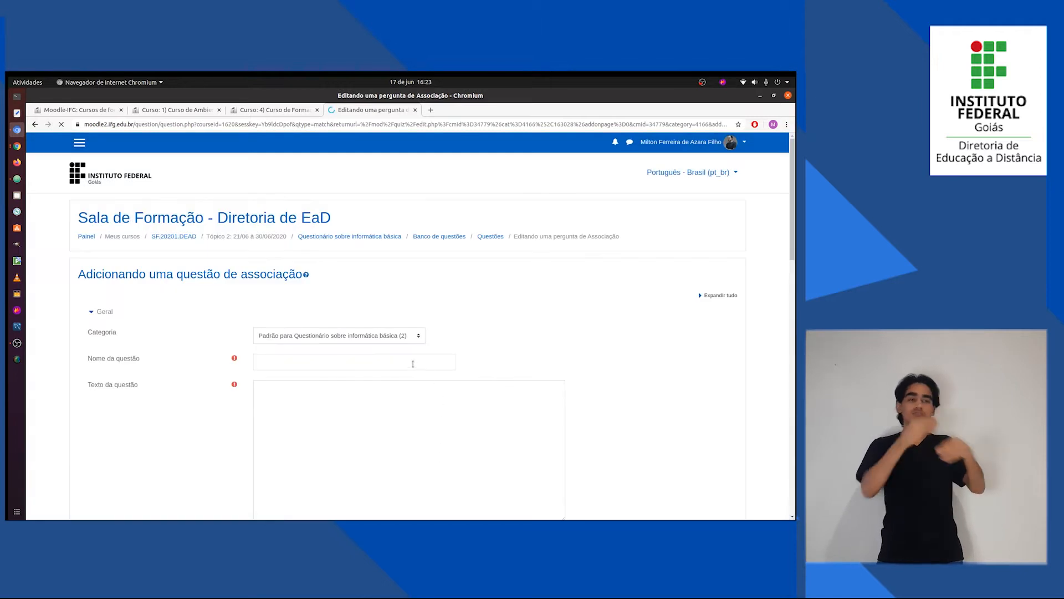
# Name the association question "Questão 3".
pyautogui.click(413, 363)
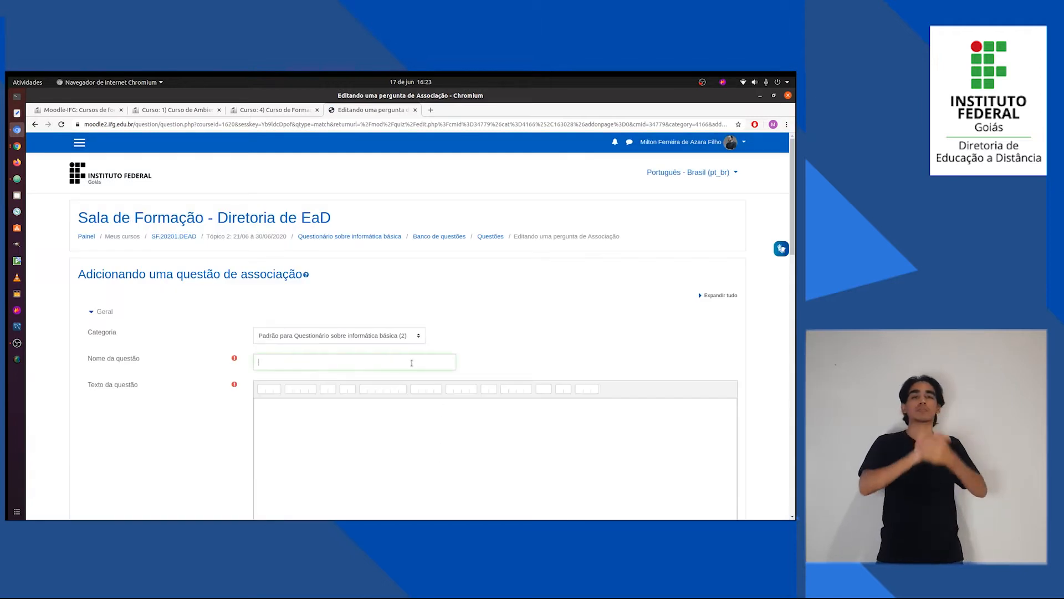
pyautogui.write('Questã')
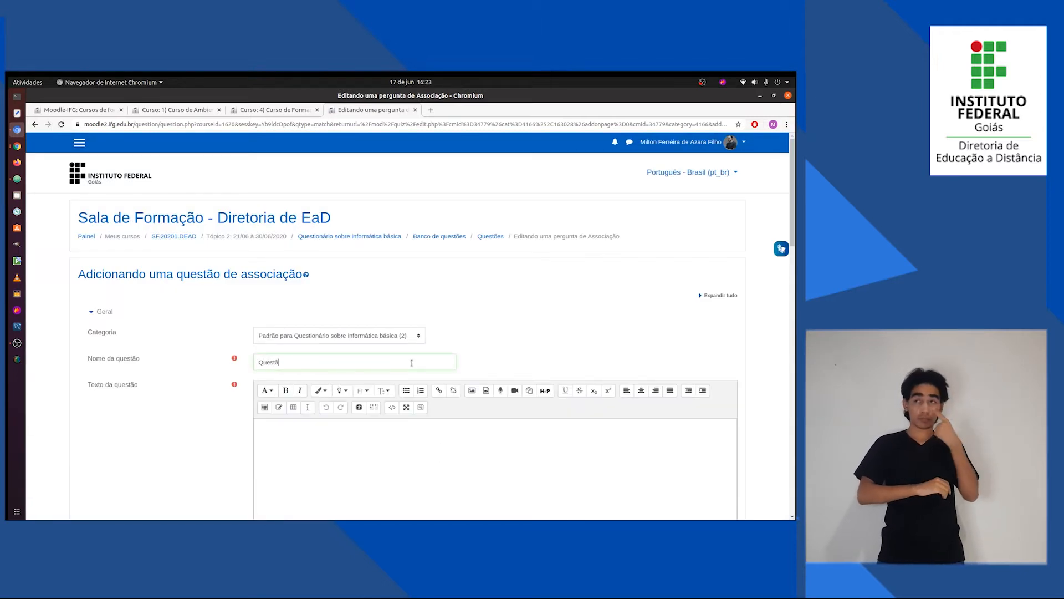
pyautogui.write('o 1')
# Copy the Associativa statement from Questões.txt into the Texto da questão of the association question.
pyautogui.hotkey('alt', 'Tab')
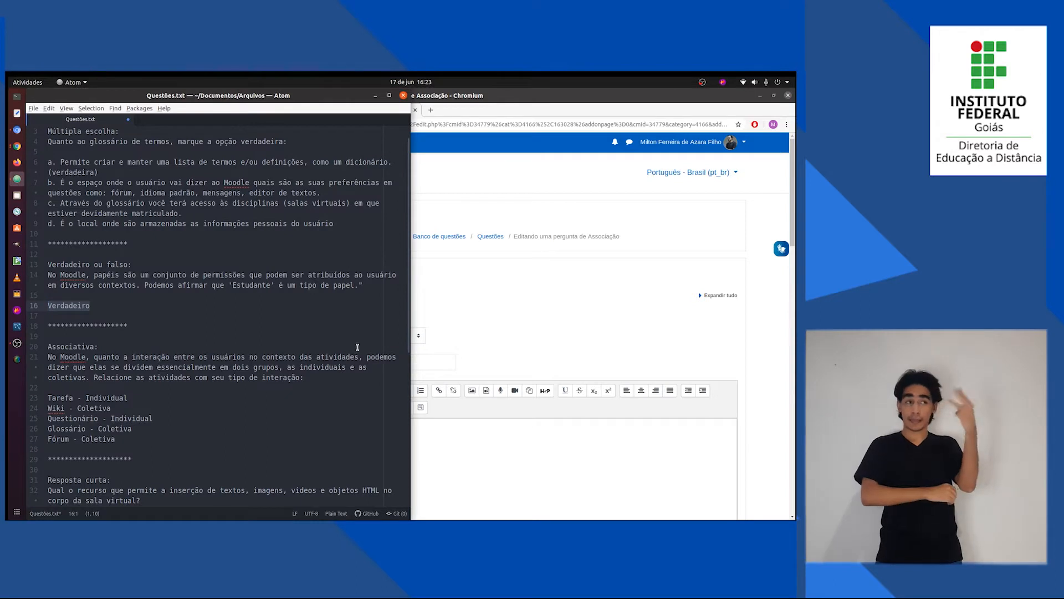
pyautogui.scroll(-1, 279, 349)
pyautogui.moveTo(305, 357); pyautogui.dragTo(48, 337)
pyautogui.hotkey('ctrl', 'c')
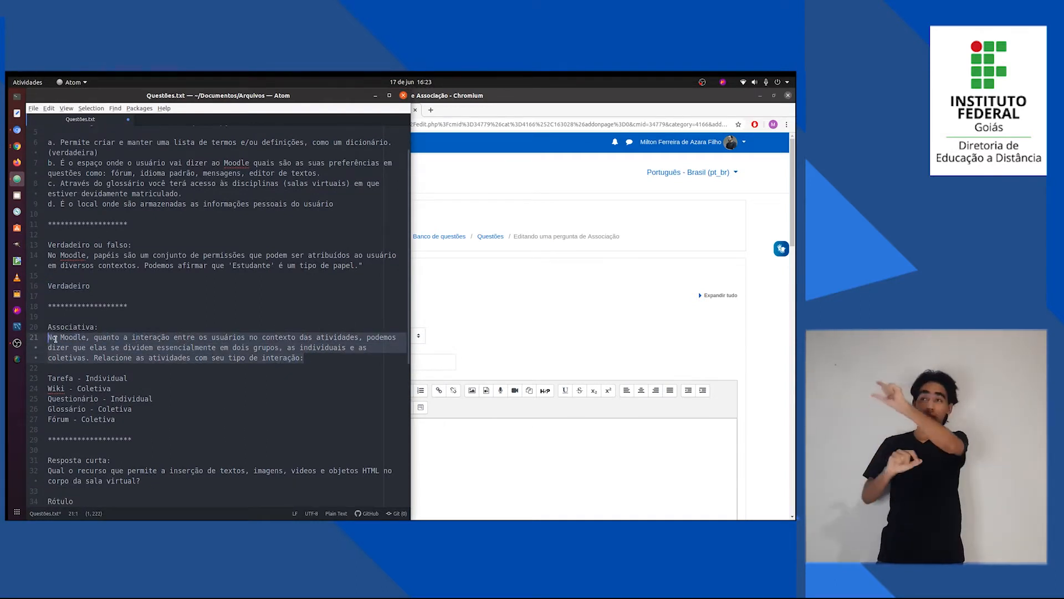
pyautogui.hotkey('alt', 'Tab')
pyautogui.scroll(-1, 278, 428)
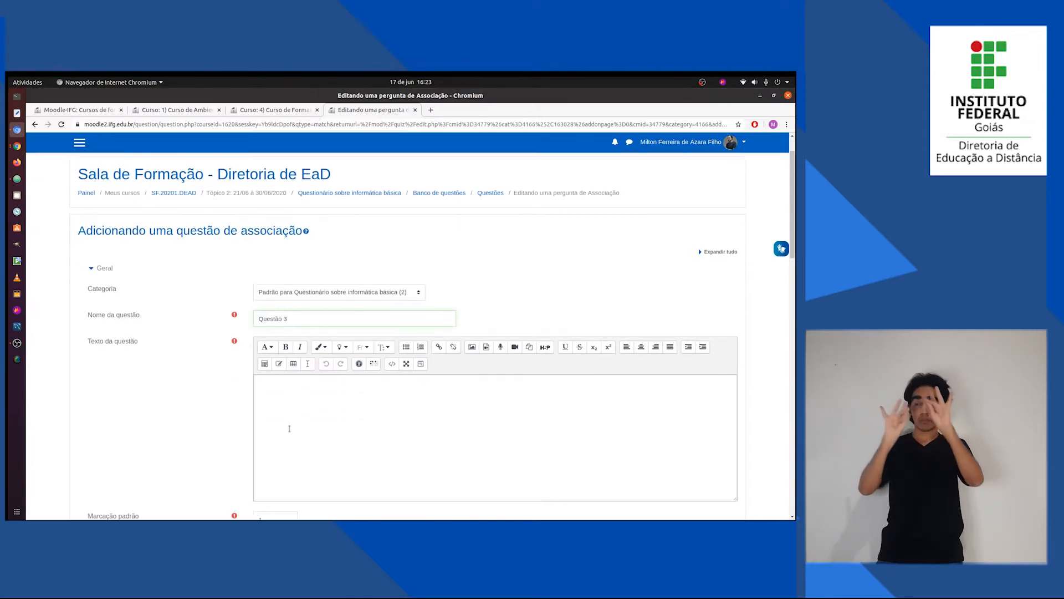
pyautogui.click(289, 421)
pyautogui.hotkey('ctrl', 'v')
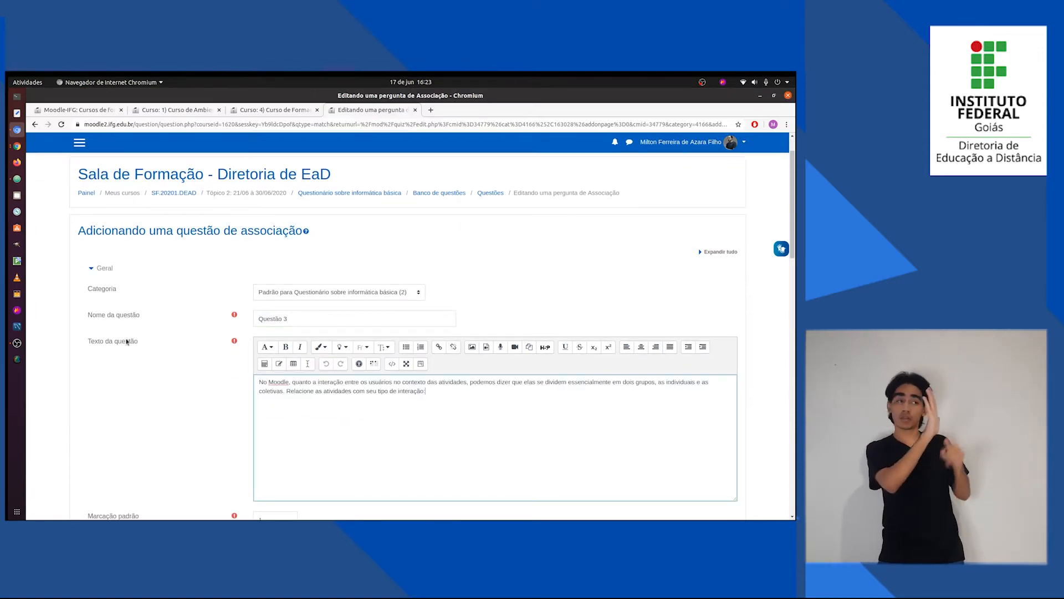
# Enter "Tarefa" from Questões.txt as the text of the first matching item, Questão 1.
pyautogui.scroll(-5, 162, 380)
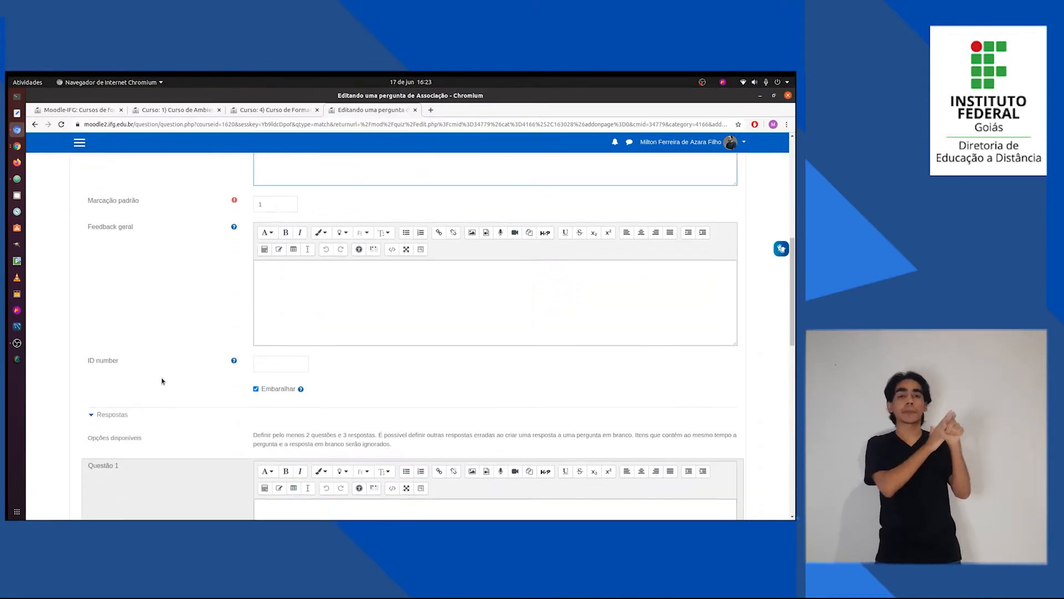
pyautogui.scroll(-3, 162, 381)
pyautogui.hotkey('alt', 'Tab')
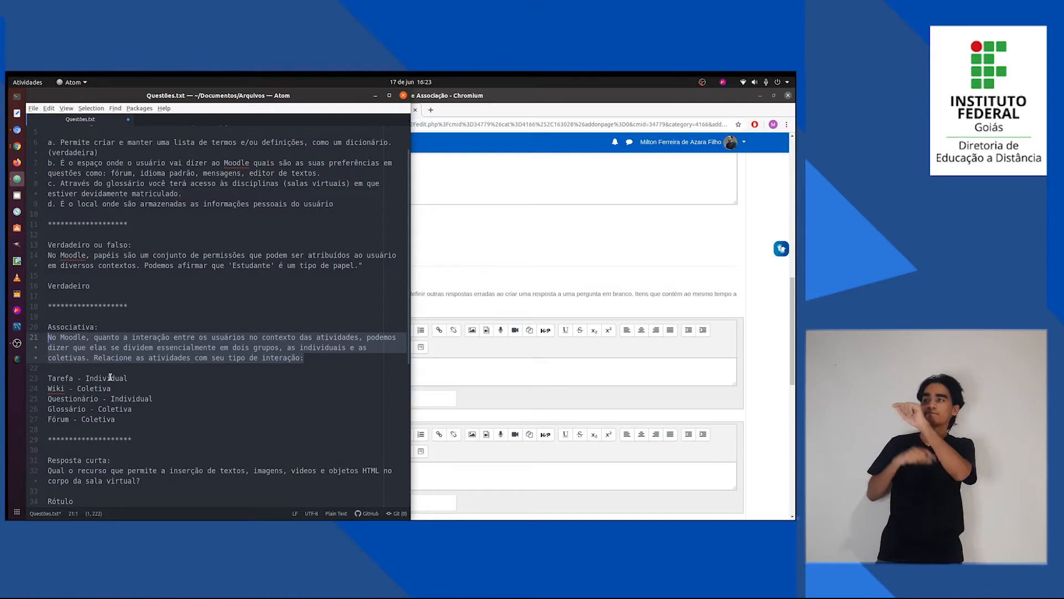
pyautogui.hotkey('alt', 'Tab')
pyautogui.scroll(-1, 291, 374)
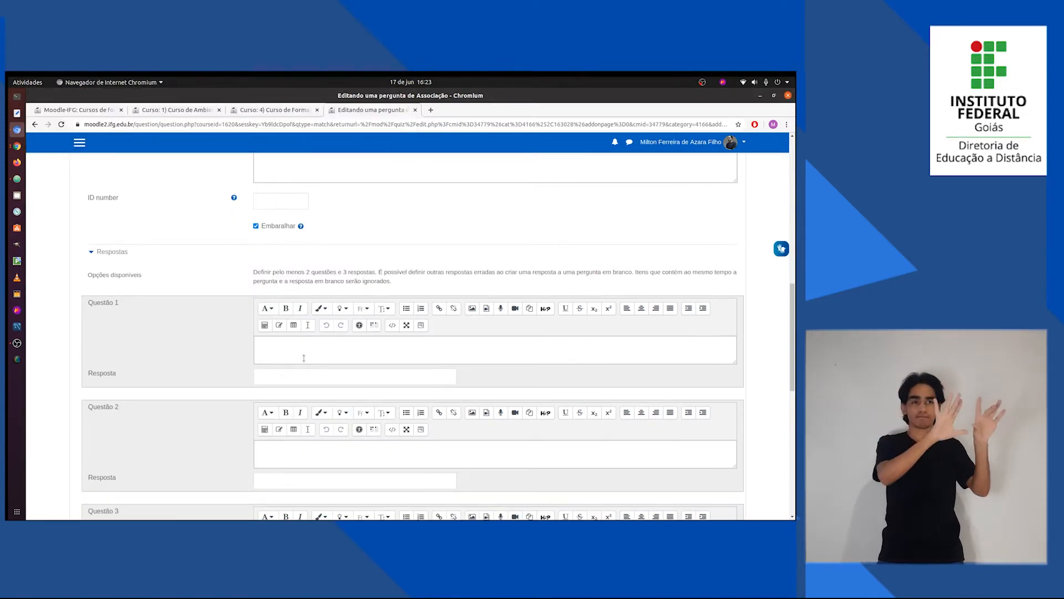
pyautogui.hotkey('alt', 'Tab')
pyautogui.moveTo(74, 378); pyautogui.dragTo(48, 378)
pyautogui.hotkey('ctrl', 'c')
pyautogui.hotkey('alt', 'Tab')
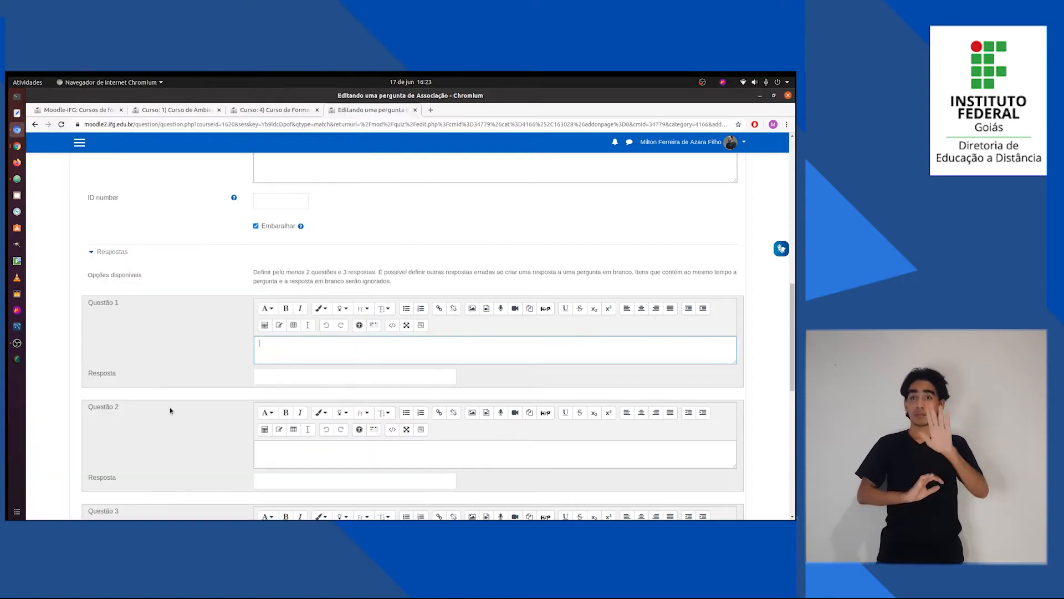
pyautogui.hotkey('ctrl', 'v')
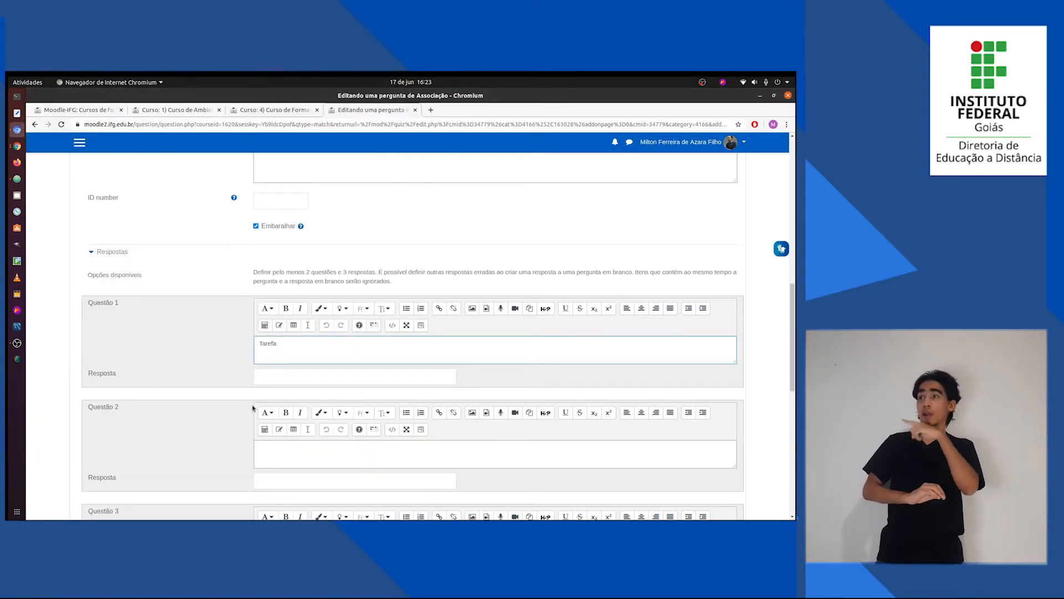
# Set the Resposta of the Tarefa item to "Individual", copied from Questões.txt.
pyautogui.scroll(12, 274, 360)
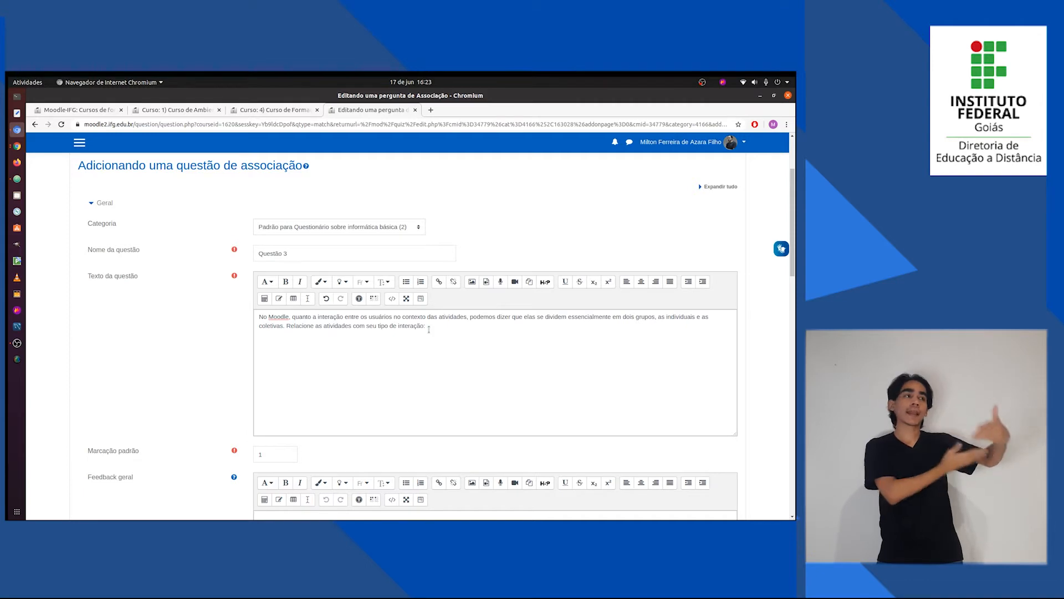
pyautogui.scroll(-3, 311, 423)
pyautogui.scroll(-6, 312, 423)
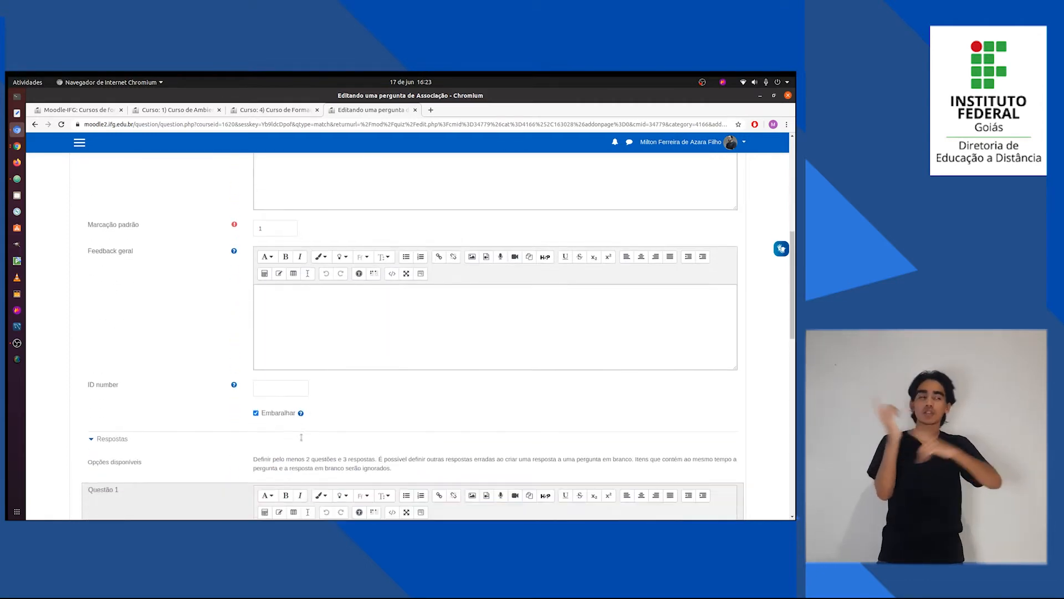
pyautogui.click(277, 415)
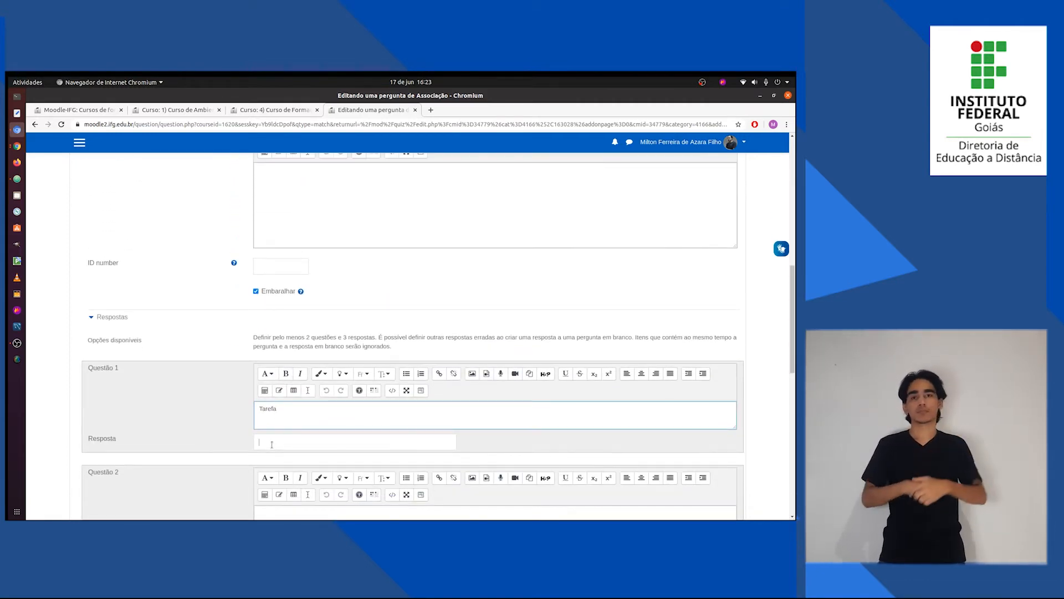
pyautogui.hotkey('alt', 'Tab')
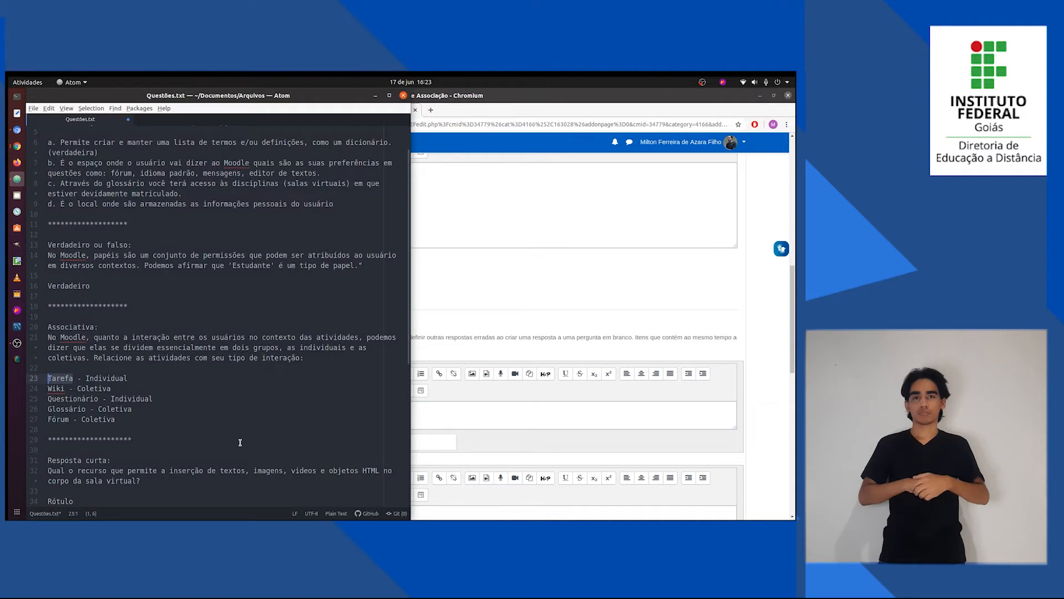
pyautogui.doubleClick(115, 378)
pyautogui.hotkey('ctrl', 'c')
pyautogui.hotkey('alt', 'Tab')
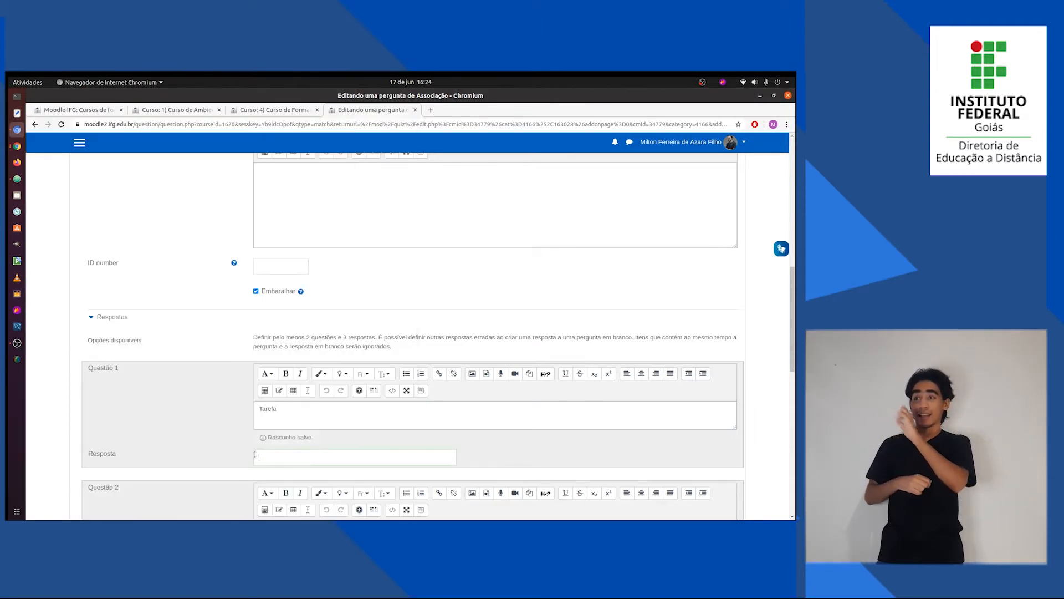
pyautogui.click(261, 456)
pyautogui.hotkey('ctrl', 'v')
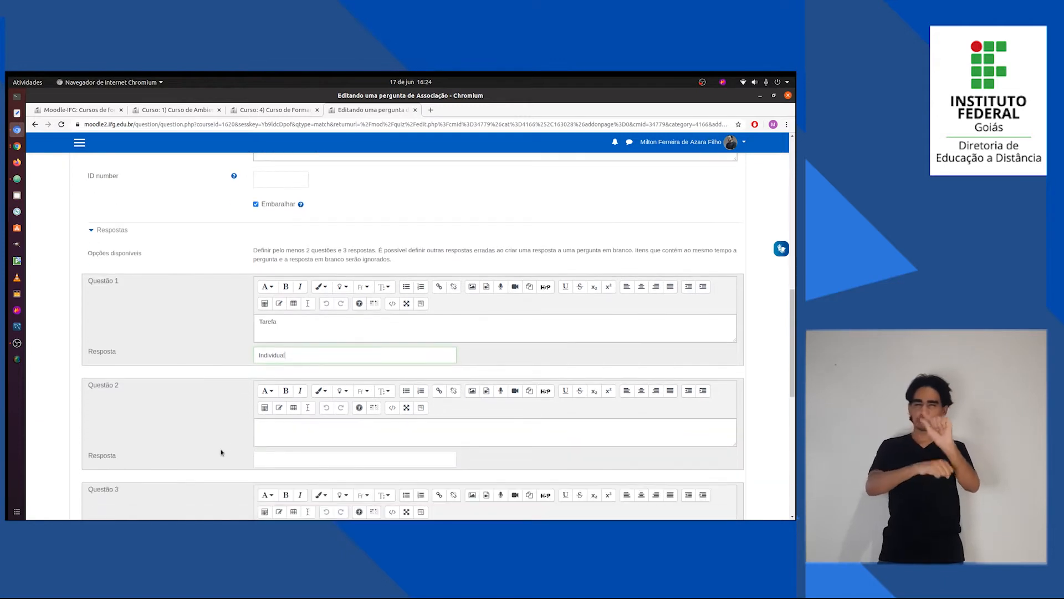
# Fill the second matching item with "Wiki" and its Resposta with "Coletiva", both copied from Questões.txt.
pyautogui.scroll(-3, 223, 451)
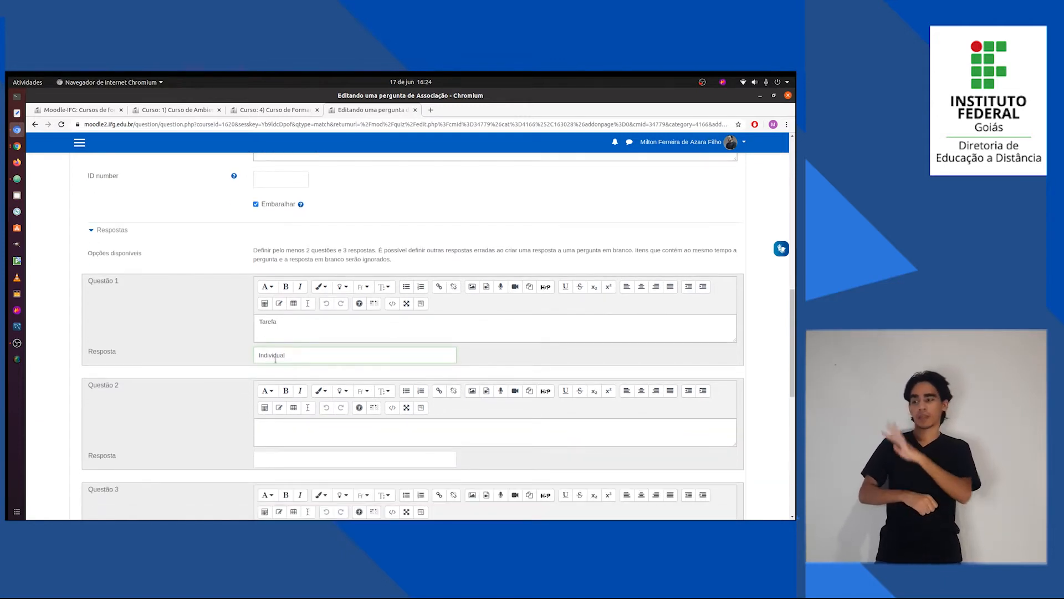
pyautogui.hotkey('alt', 'Tab')
pyautogui.doubleClick(60, 389)
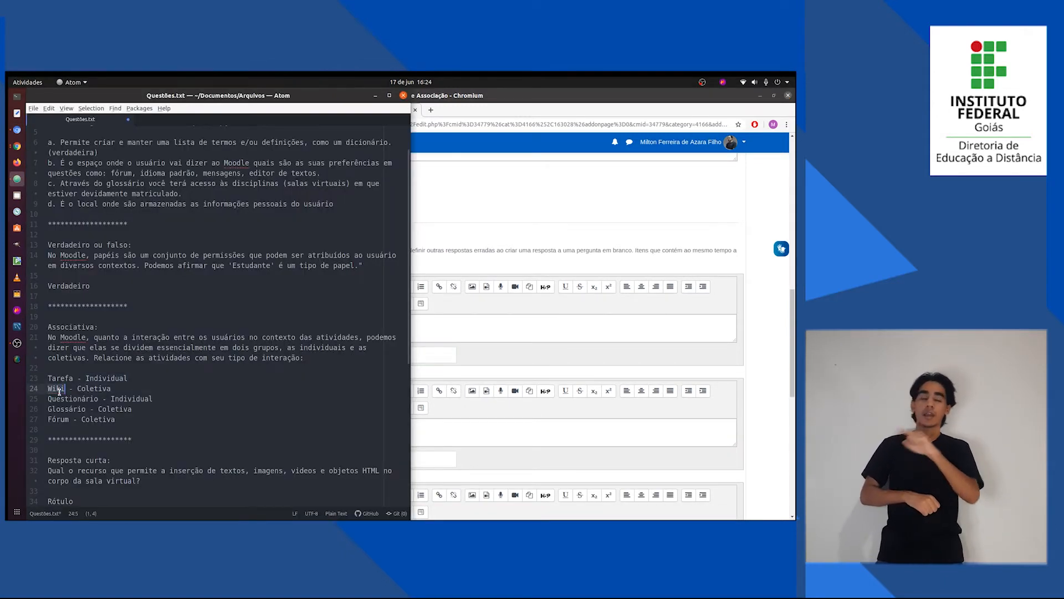
pyautogui.hotkey('alt', 'Tab')
pyautogui.scroll(-1, 155, 419)
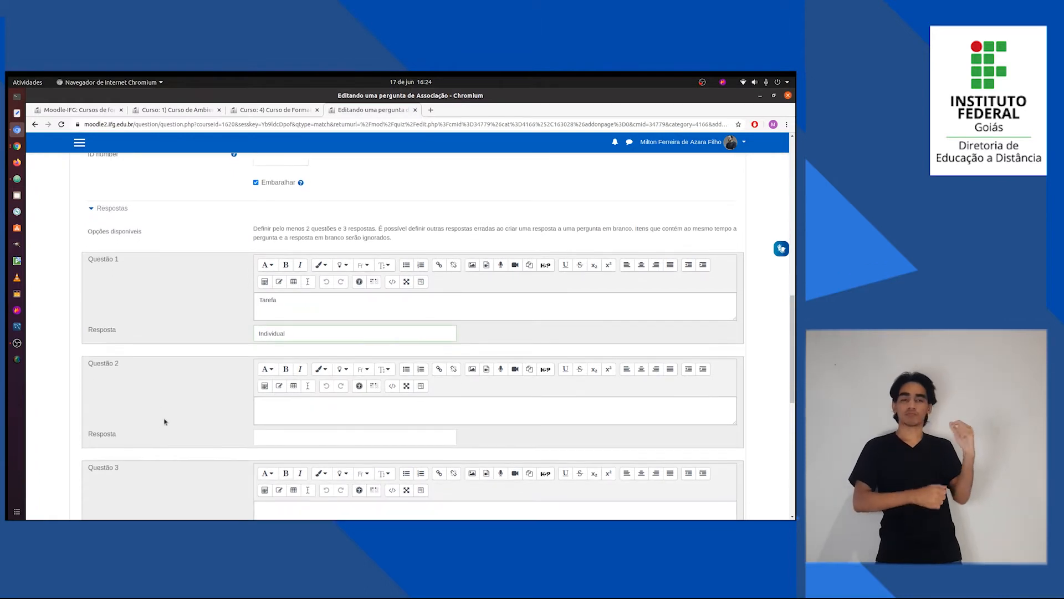
pyautogui.click(268, 419)
pyautogui.hotkey('ctrl', 'v')
pyautogui.hotkey('alt', 'Tab')
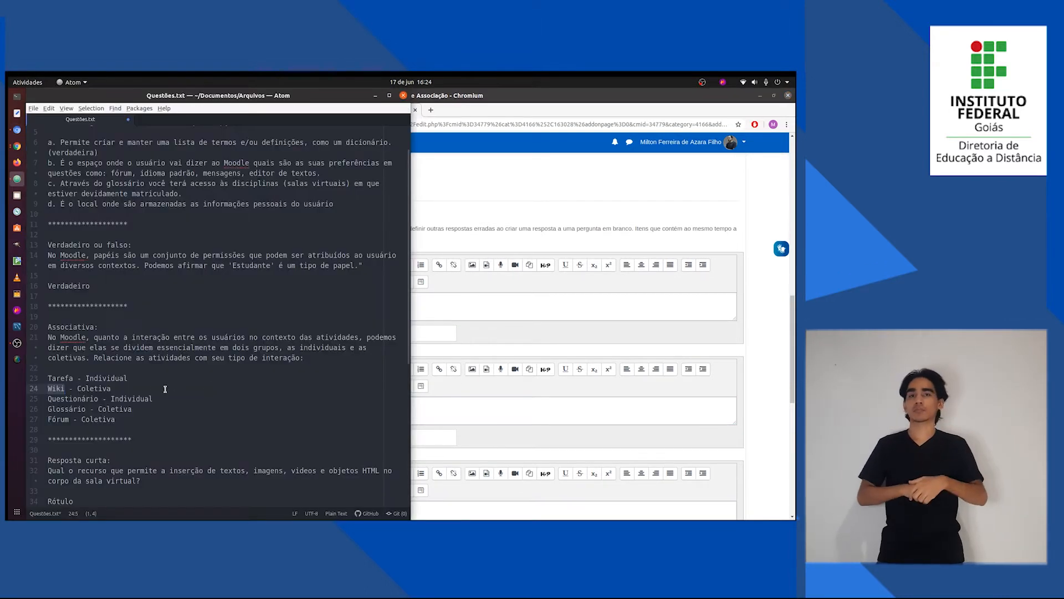
pyautogui.doubleClick(94, 389)
pyautogui.hotkey('alt', 'Tab')
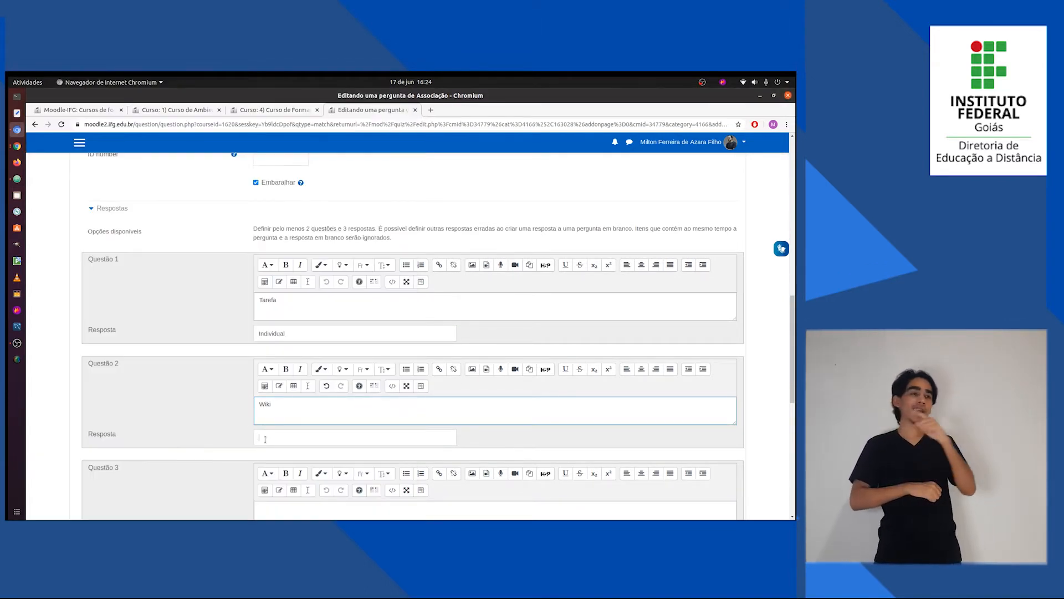
pyautogui.hotkey('ctrl', 'v')
# Fill the third matching item with "Questionário" and its Resposta with "Individual", both copied from Questões.txt.
pyautogui.hotkey('alt', 'Tab')
pyautogui.click(76, 397)
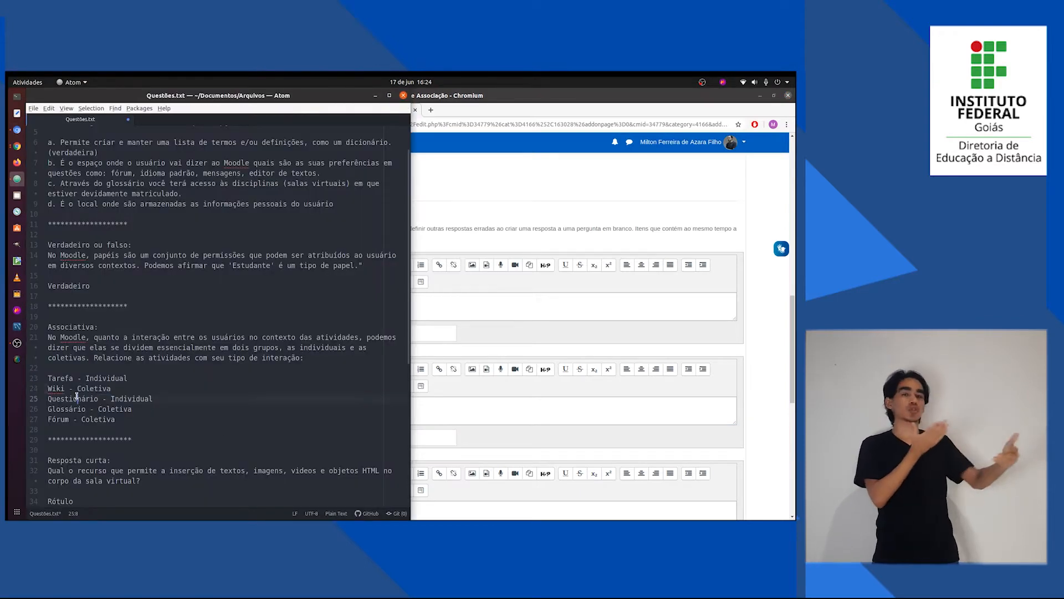
pyautogui.doubleClick(77, 396)
pyautogui.hotkey('alt', 'Tab')
pyautogui.scroll(-3, 270, 414)
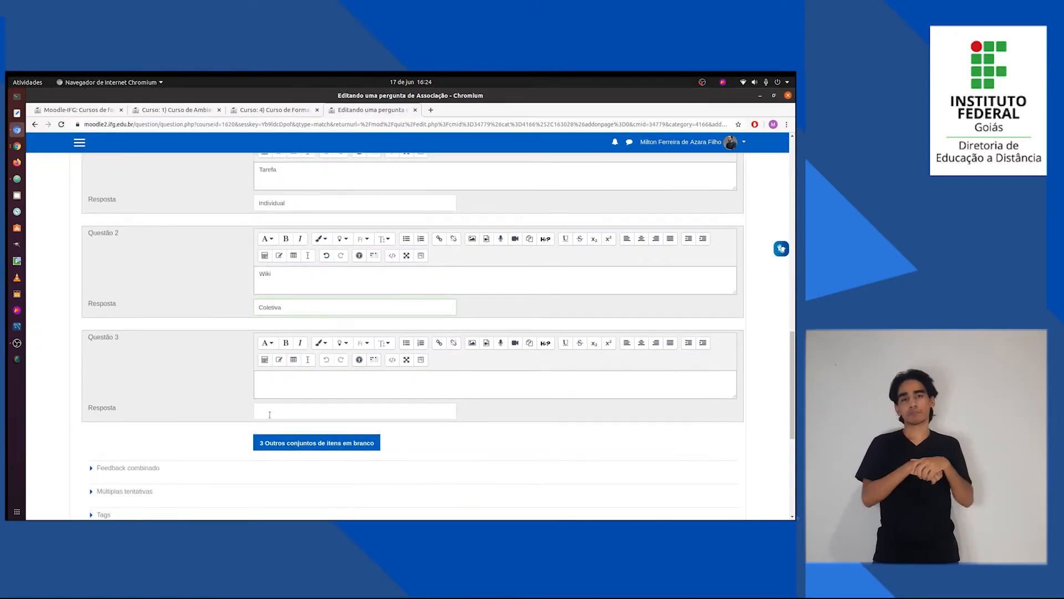
pyautogui.click(271, 385)
pyautogui.hotkey('ctrl', 'v')
pyautogui.hotkey('alt', 'Tab')
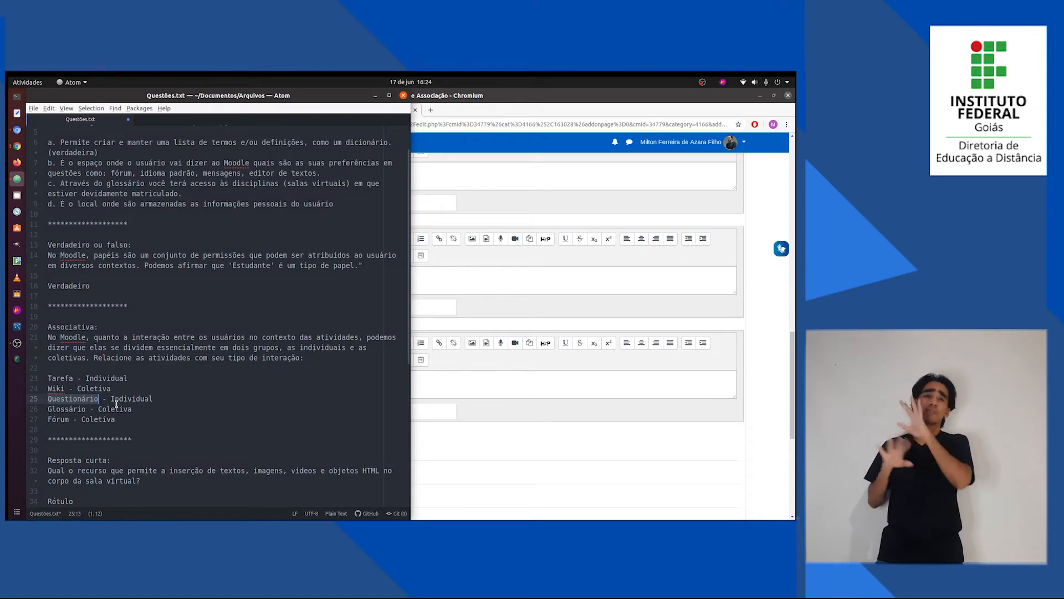
pyautogui.doubleClick(127, 399)
pyautogui.hotkey('alt', 'Tab')
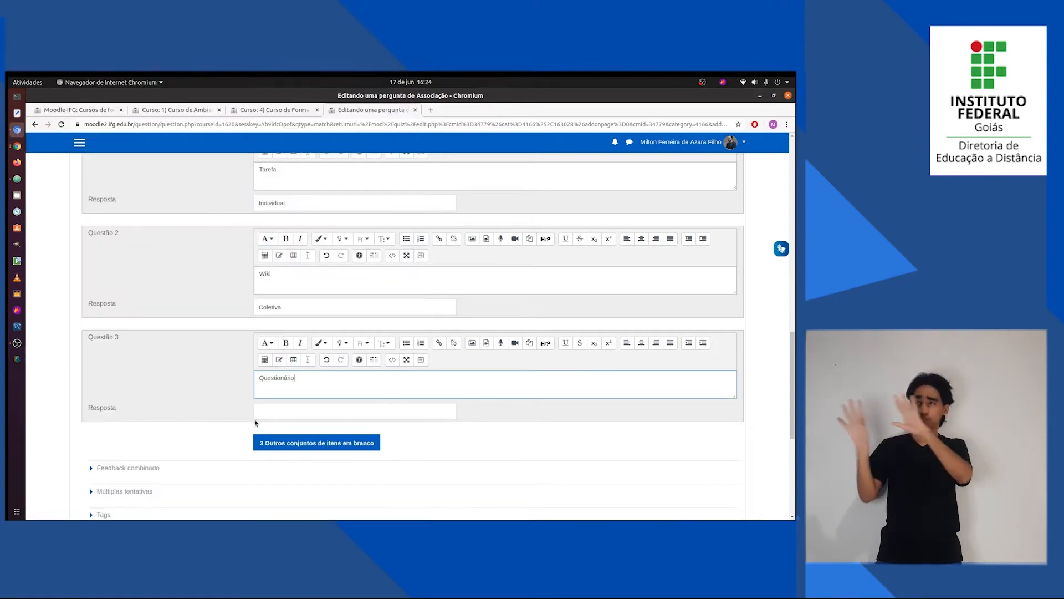
pyautogui.click(277, 411)
pyautogui.hotkey('ctrl', 'v')
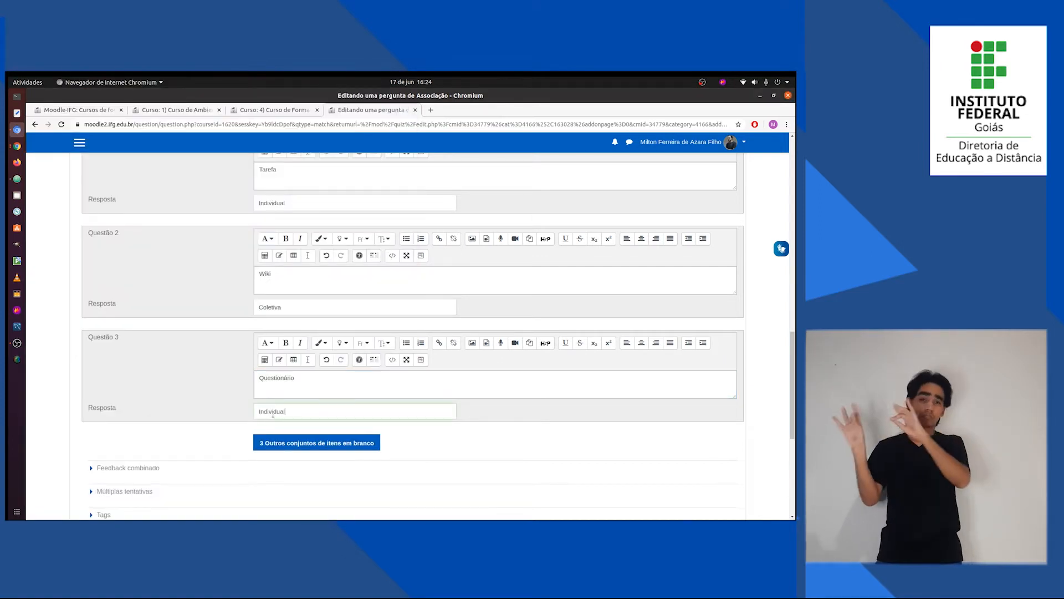
# Add three more blank item sets to the association question and enter "Glossário" from Questões.txt as the fourth item.
pyautogui.click(302, 443)
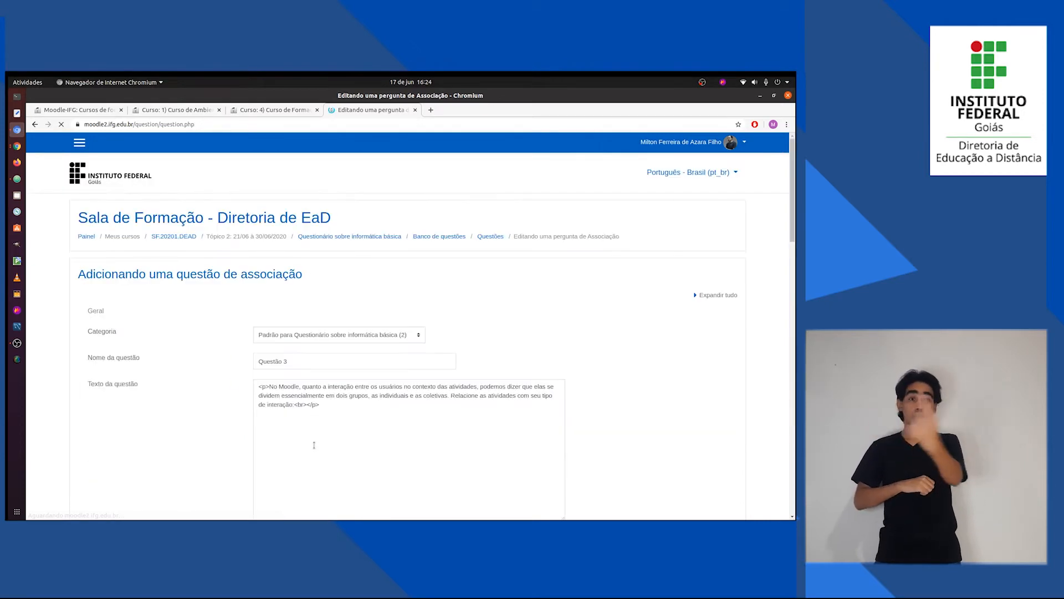
pyautogui.scroll(-4, 224, 457)
pyautogui.hotkey('alt', 'Tab')
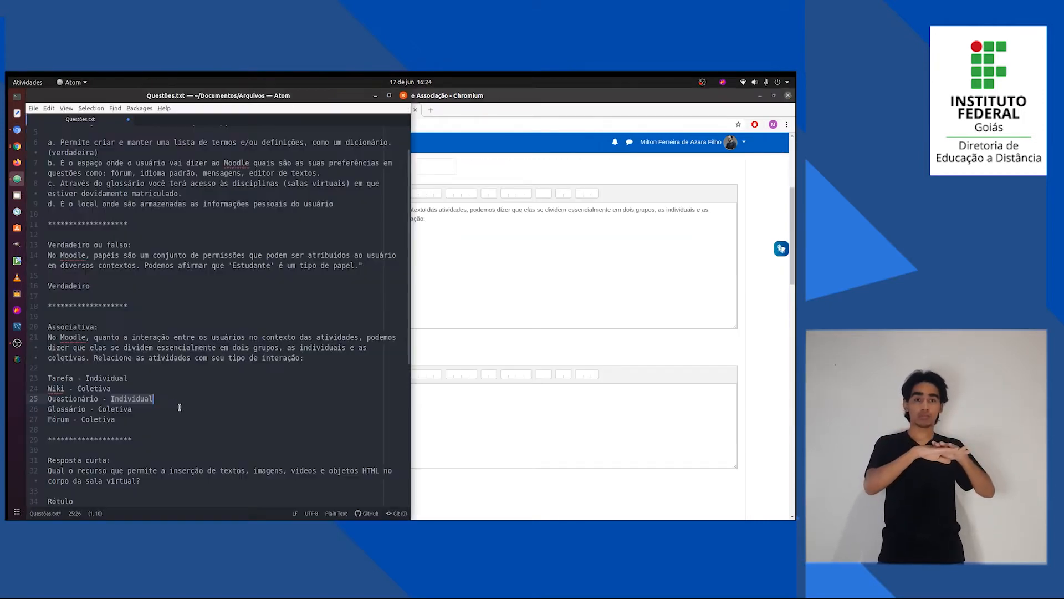
pyautogui.doubleClick(73, 408)
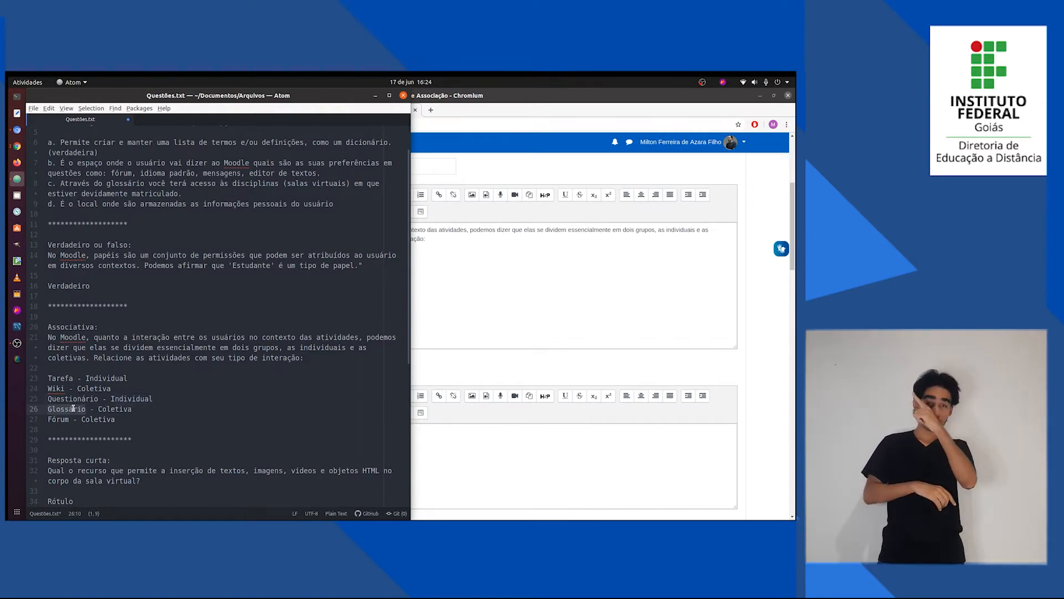
pyautogui.hotkey('alt', 'Tab')
pyautogui.scroll(-2, 189, 416)
pyautogui.scroll(-9, 194, 417)
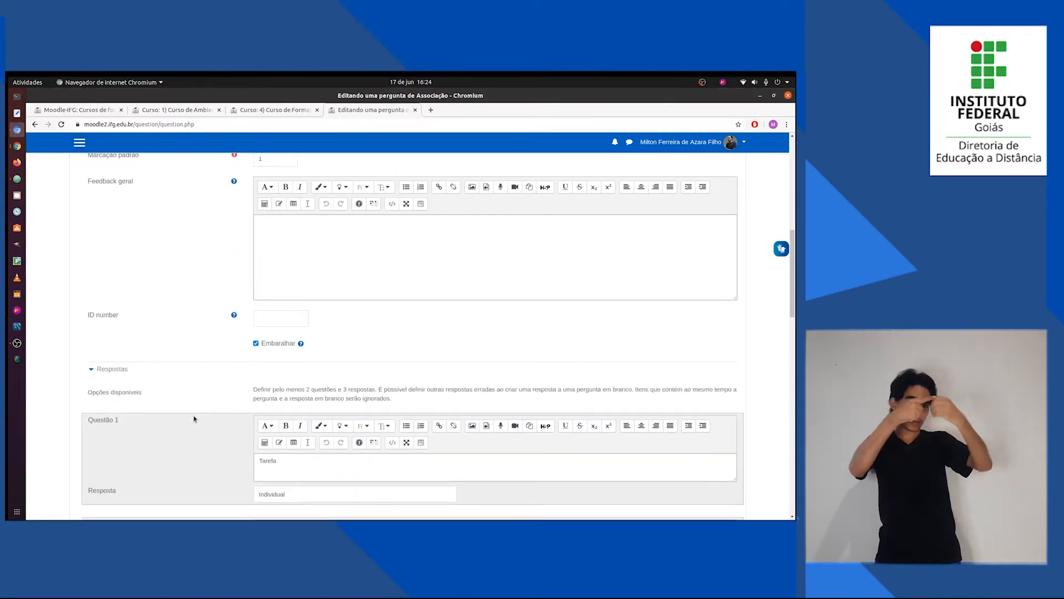
pyautogui.scroll(-1, 194, 418)
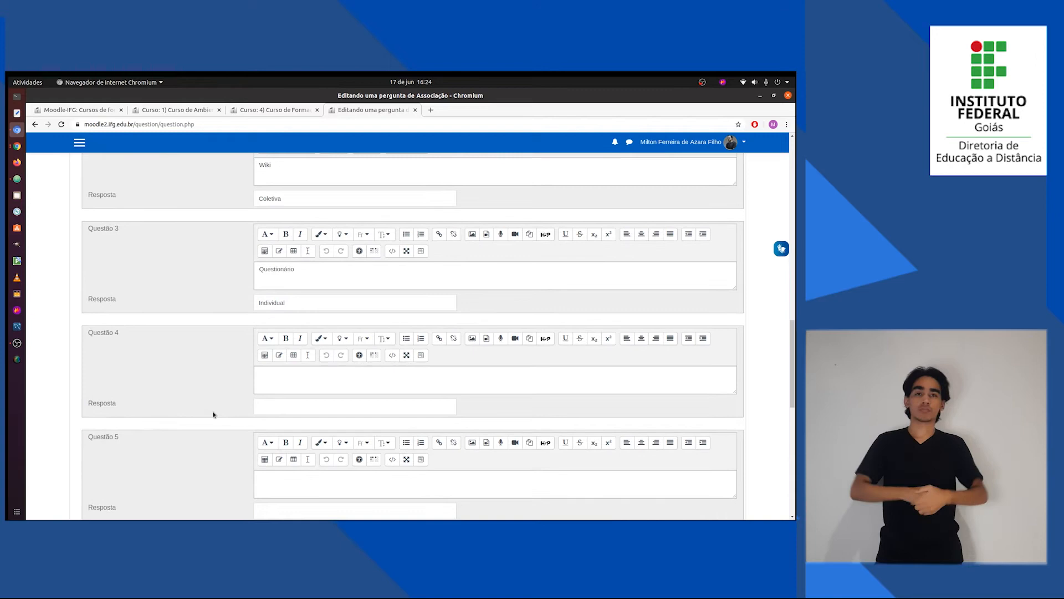
pyautogui.click(311, 380)
pyautogui.hotkey('ctrl', 'v')
# Set the Resposta of the Glossário item to "Coletiva", copied from Questões.txt.
pyautogui.hotkey('alt', 'Tab')
pyautogui.doubleClick(127, 408)
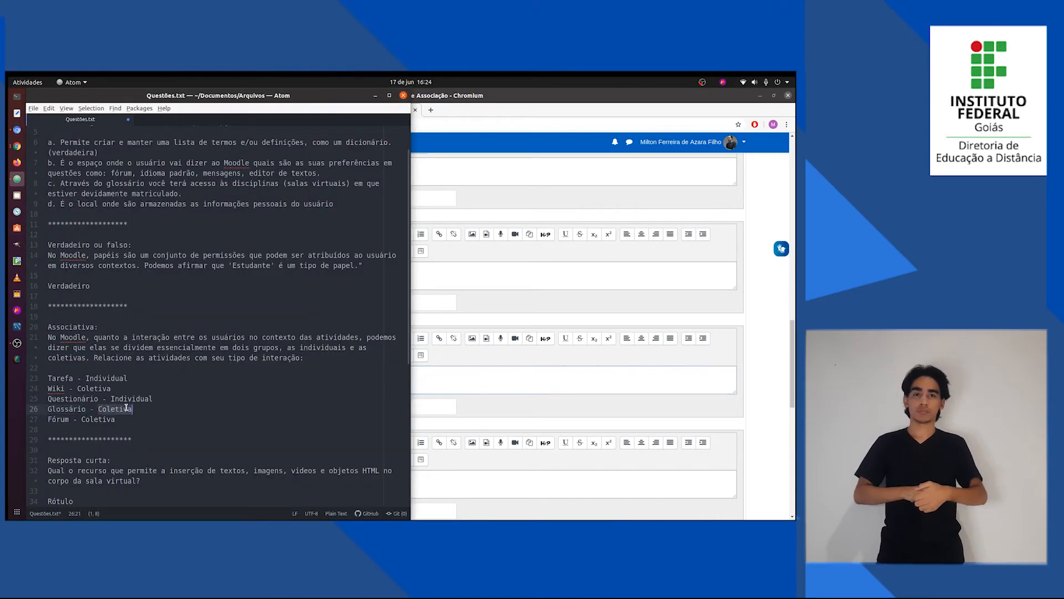
pyautogui.hotkey('alt', 'Tab')
pyautogui.hotkey('ctrl', 'v')
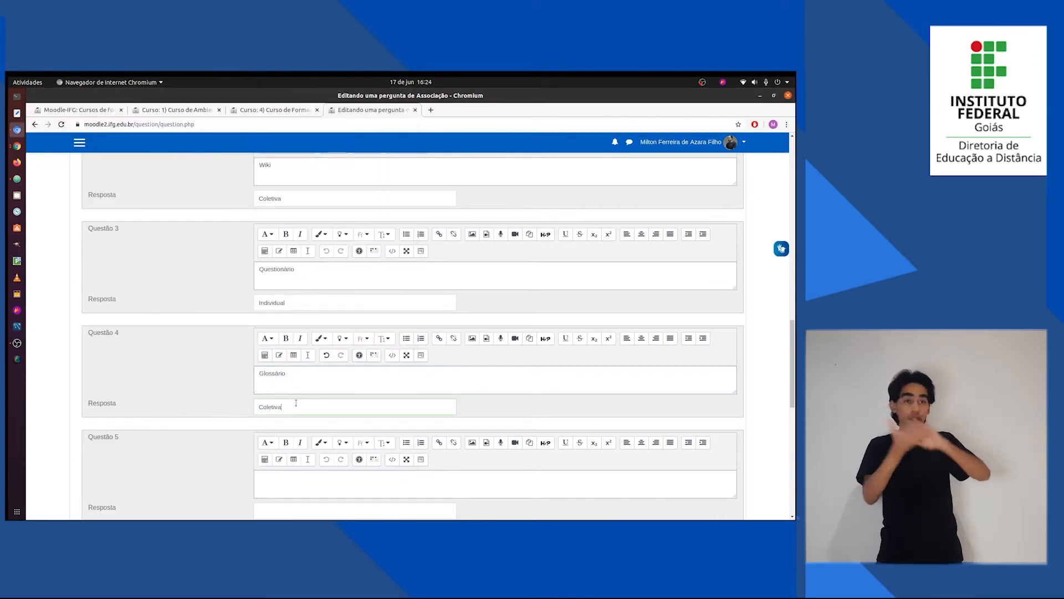
# Enter "Fórum" from Questões.txt as the text of the fifth matching item, Questão 5.
pyautogui.hotkey('alt', 'Tab')
pyautogui.doubleClick(70, 420)
pyautogui.hotkey('alt', 'Tab')
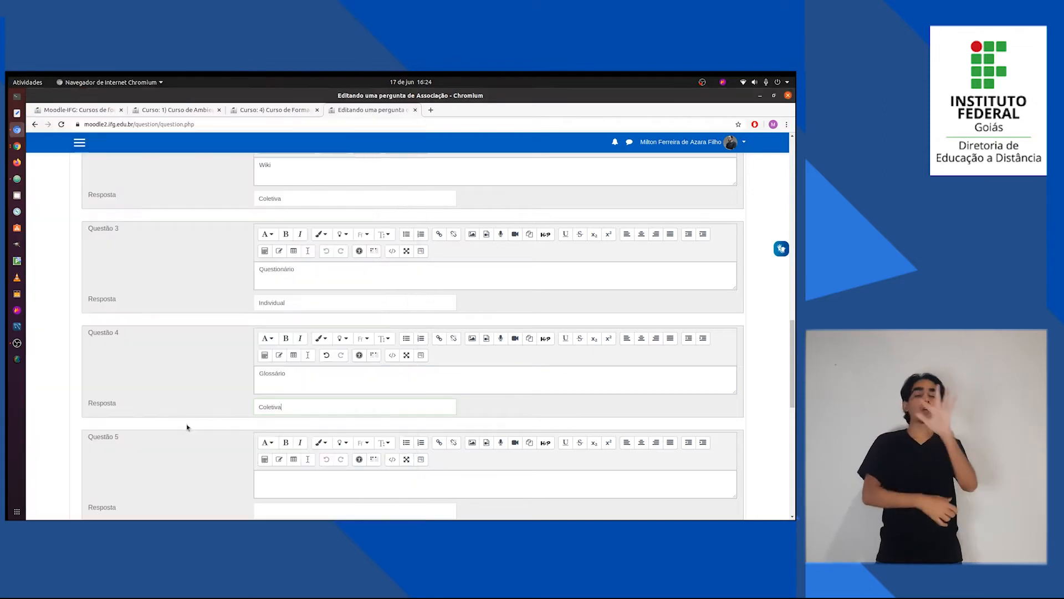
pyautogui.scroll(-2, 209, 430)
pyautogui.click(288, 357)
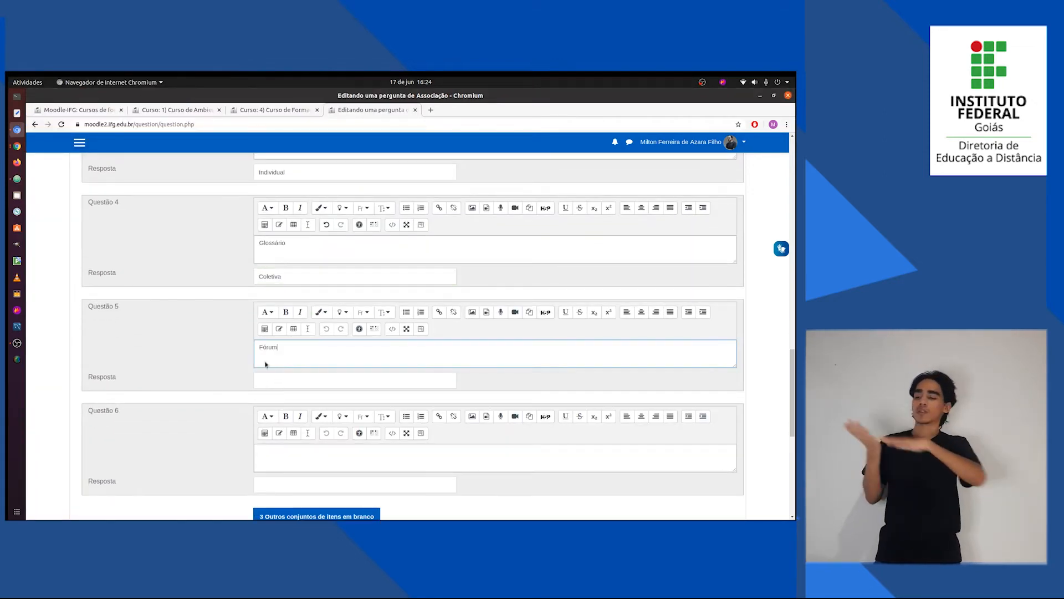
# Set the Resposta of the Fórum item to "Coletiva", copied from Questões.txt.
pyautogui.hotkey('alt', 'Tab')
pyautogui.doubleClick(106, 419)
pyautogui.hotkey('ctrl', 'c')
pyautogui.hotkey('alt', 'Tab')
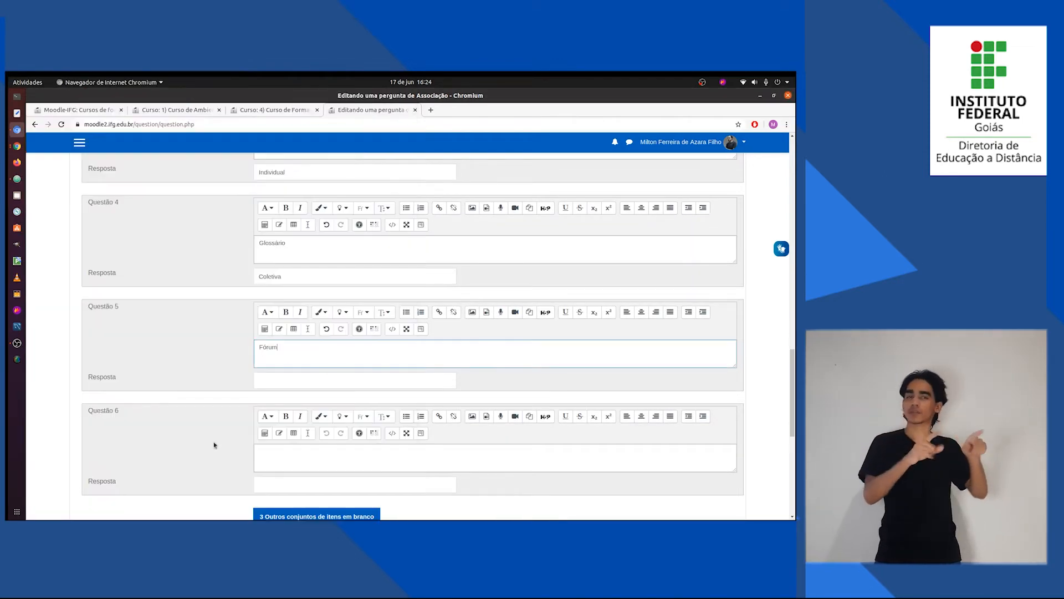
pyautogui.hotkey('ctrl', 'v')
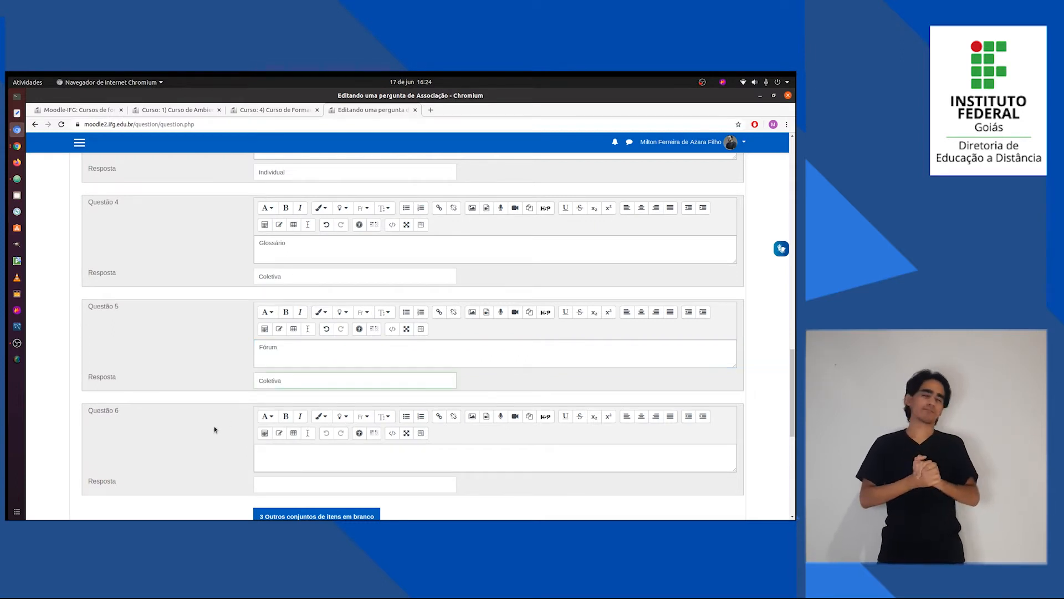
# Review the association question's items and question text, and save the question to the quiz.
pyautogui.scroll(10, 215, 431)
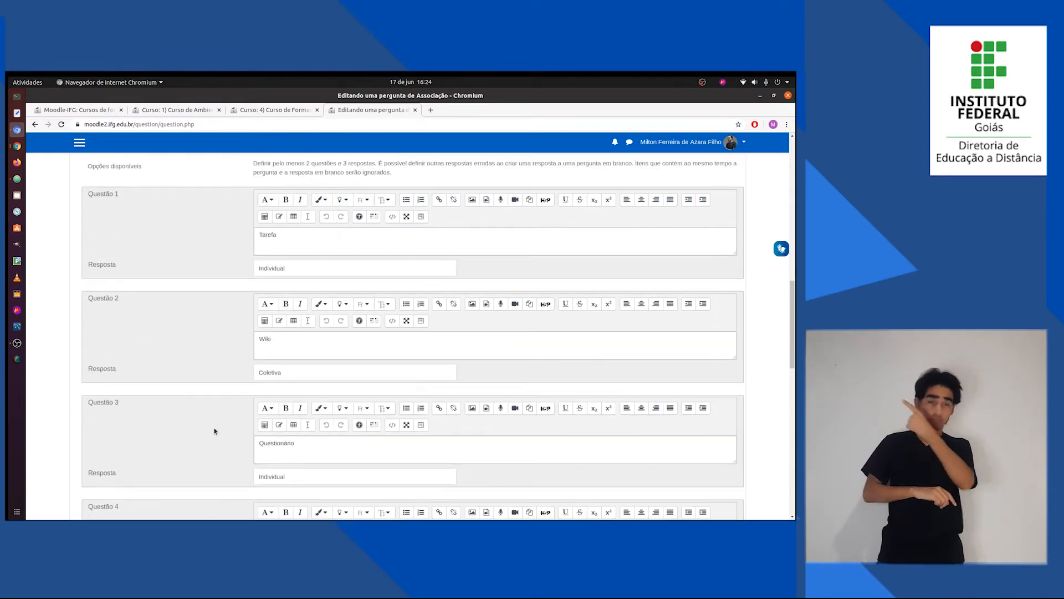
pyautogui.scroll(2, 215, 431)
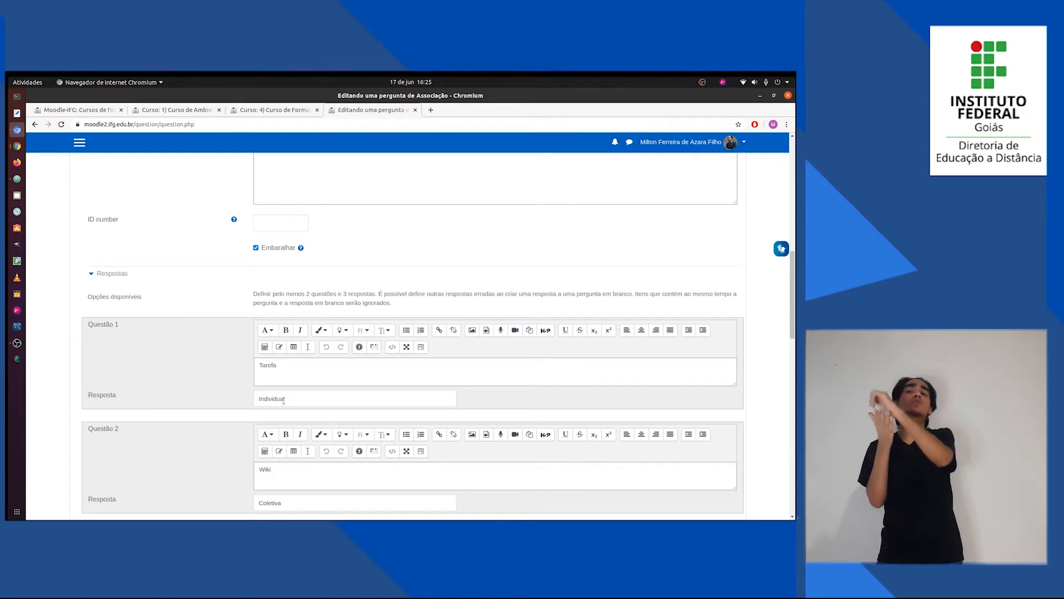
pyautogui.scroll(2, 286, 400)
pyautogui.scroll(12, 286, 400)
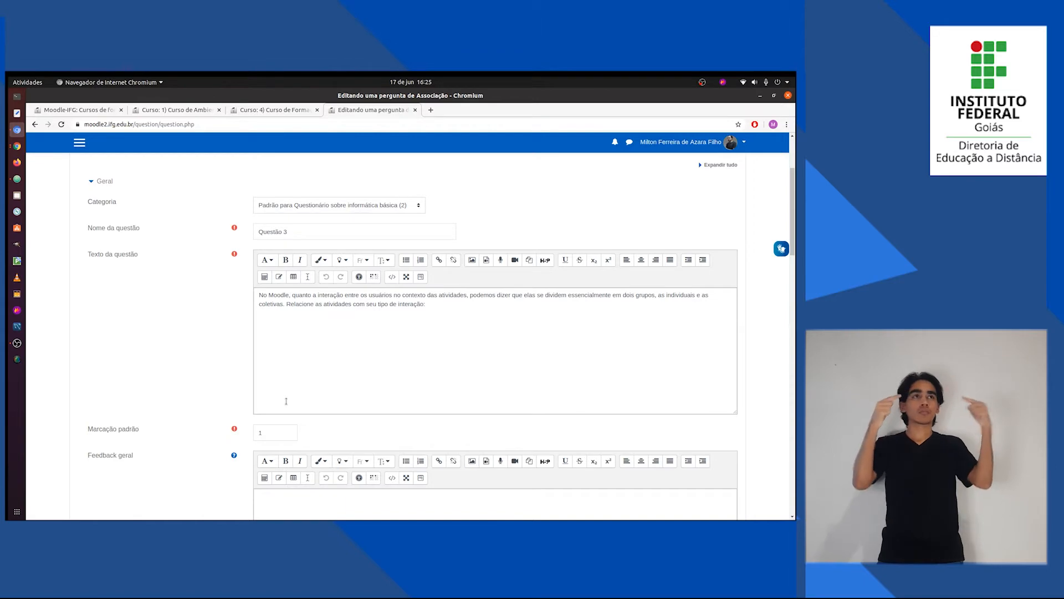
pyautogui.scroll(-3, 372, 347)
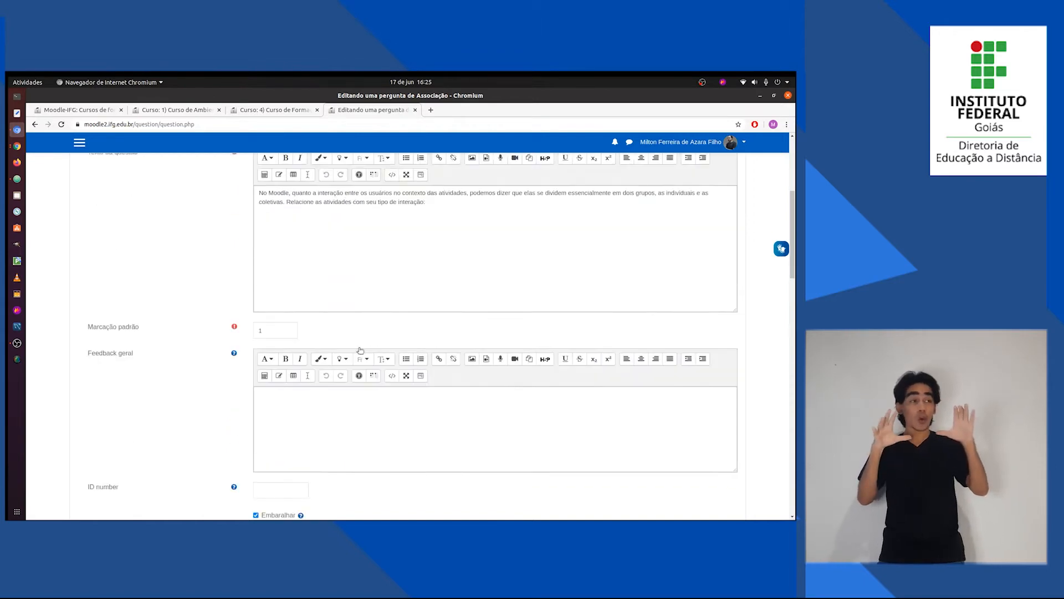
pyautogui.moveTo(794, 238); pyautogui.dragTo(793, 458)
pyautogui.click(293, 306)
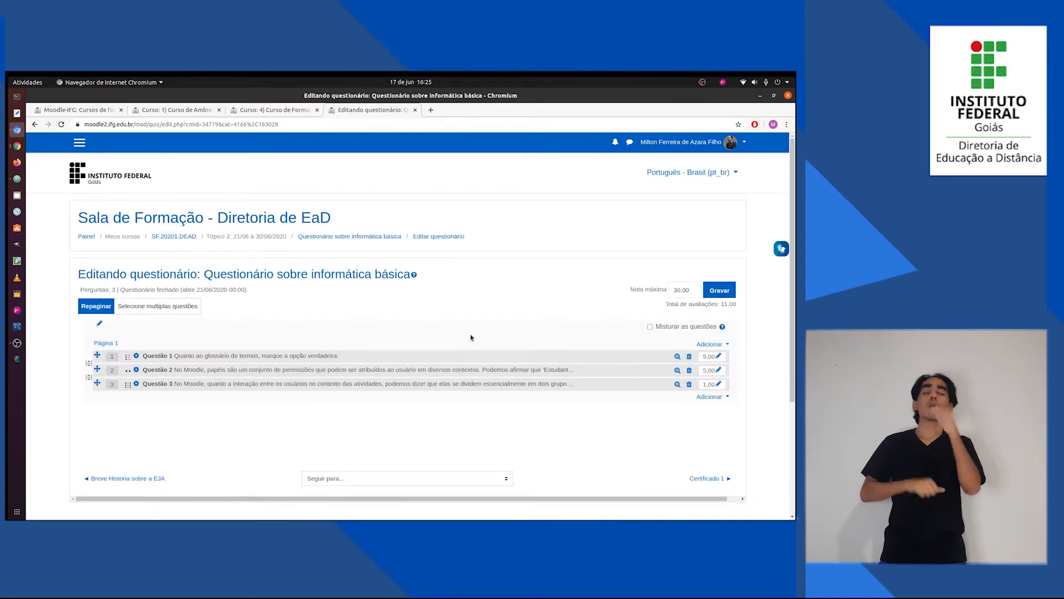
# Set the grade of Questão 3 in the quiz to 5.
pyautogui.click(718, 385)
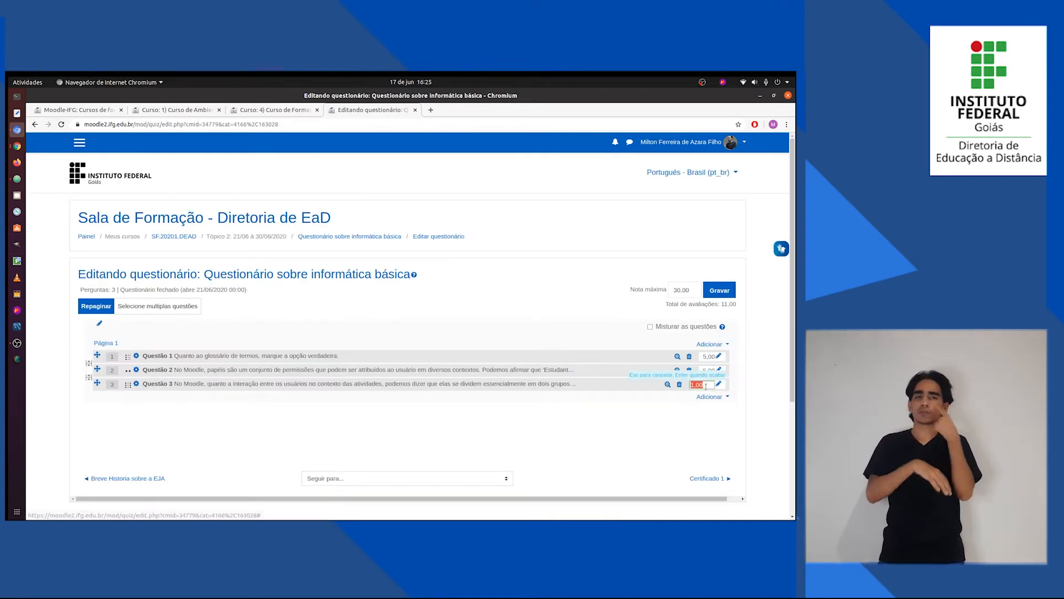
pyautogui.write('5')
pyautogui.press('Return')
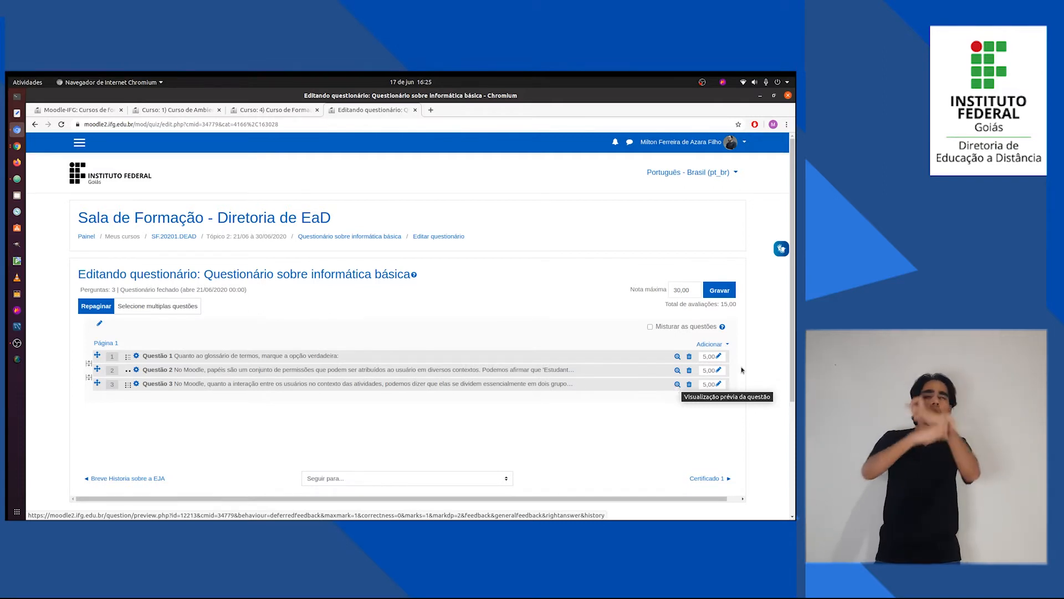
# Preview Questão 3, inspect the answer choices offered for Fórum and Questionário, and close the preview.
pyautogui.click(677, 384)
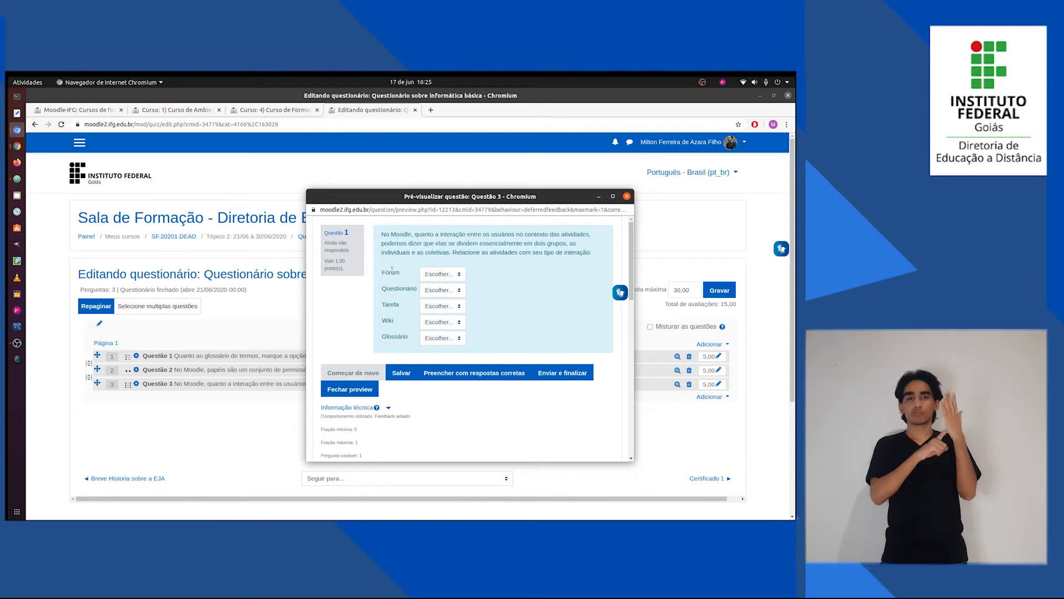
pyautogui.click(457, 276)
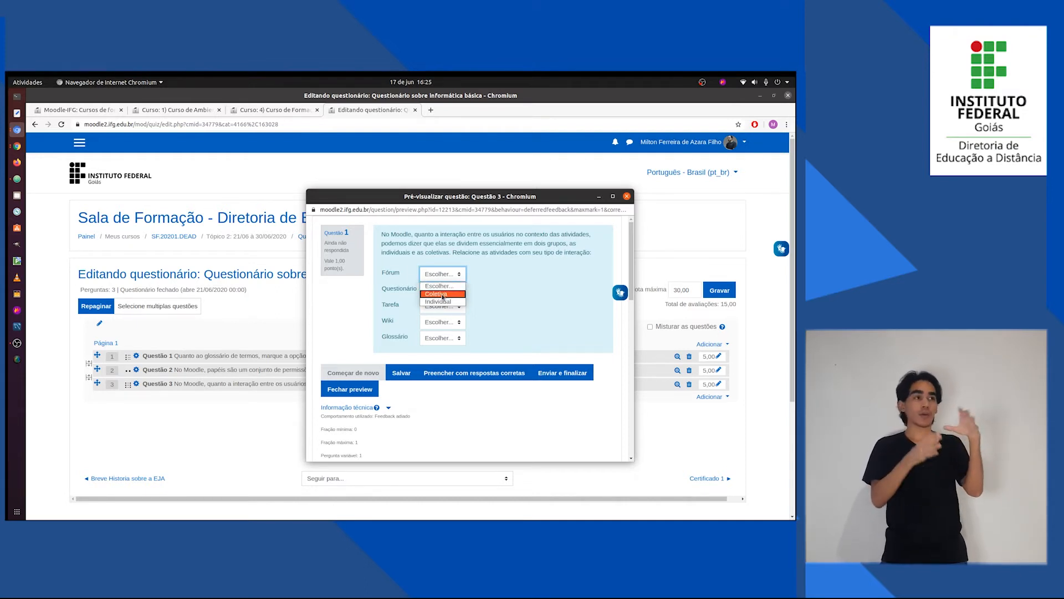
pyautogui.click(494, 304)
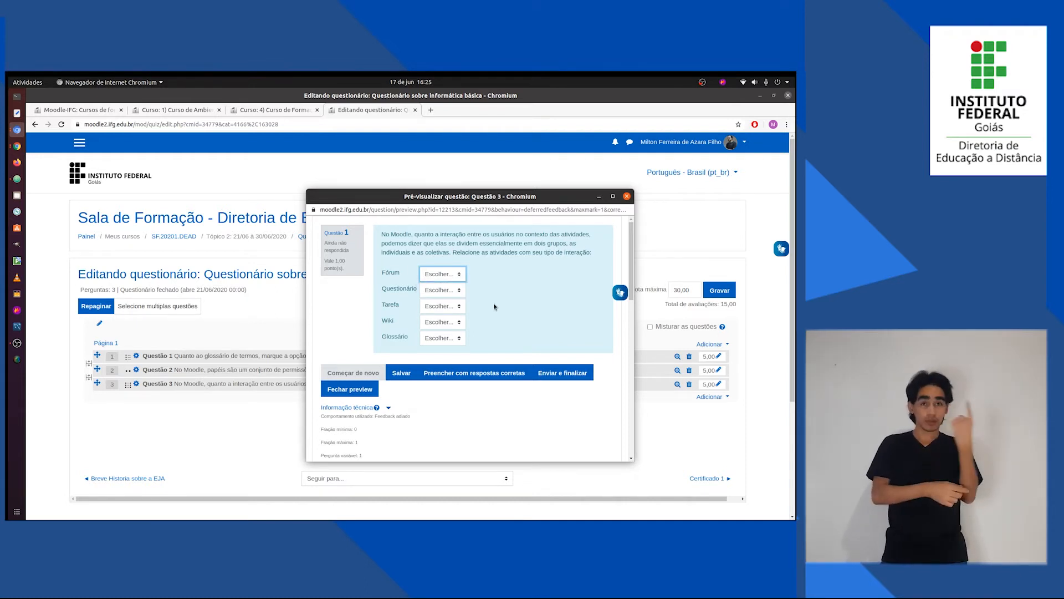
pyautogui.click(459, 292)
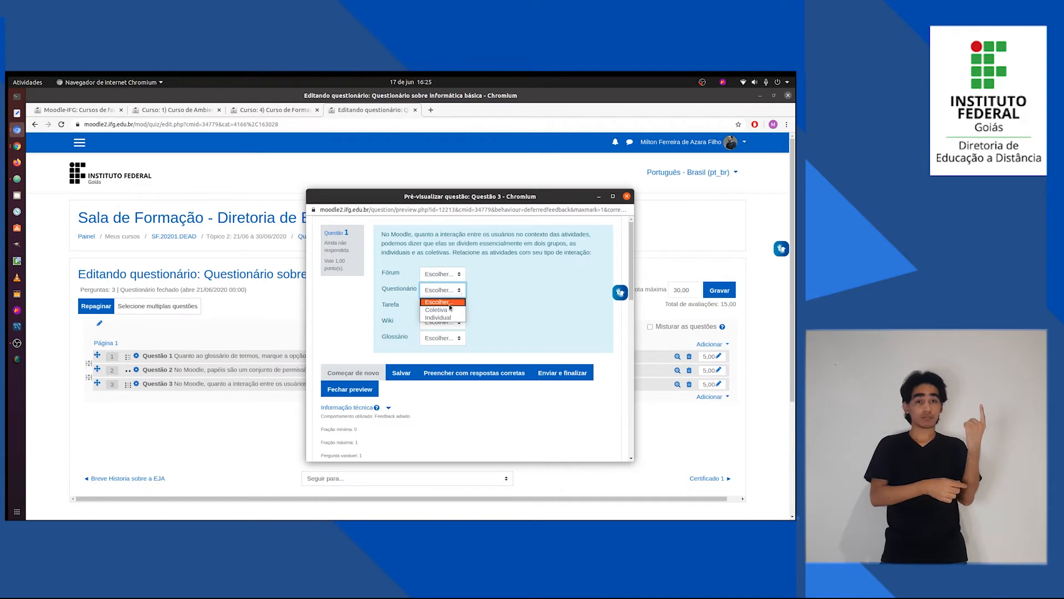
pyautogui.click(500, 315)
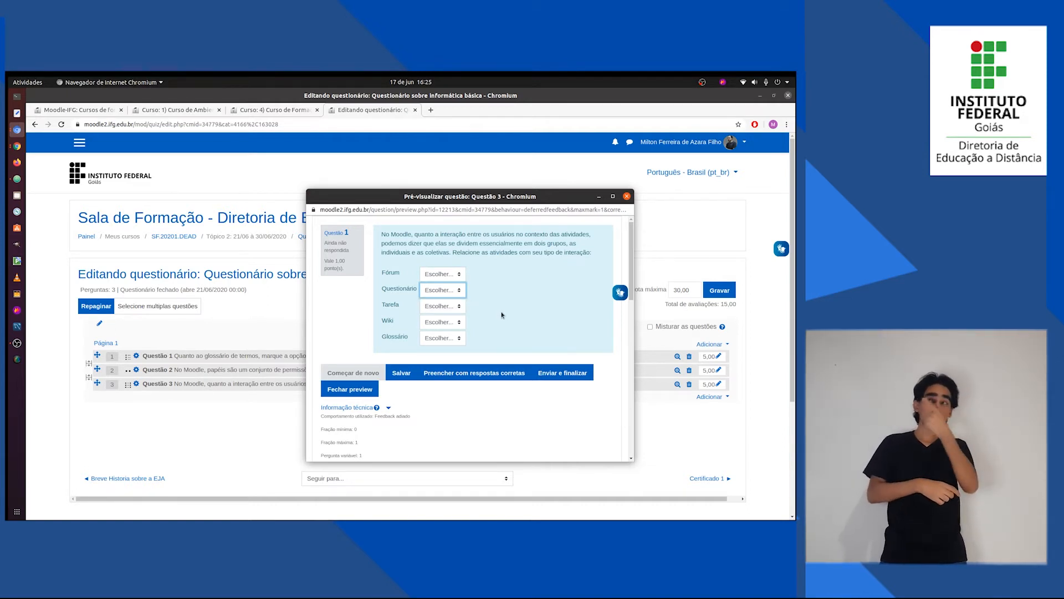
pyautogui.click(627, 196)
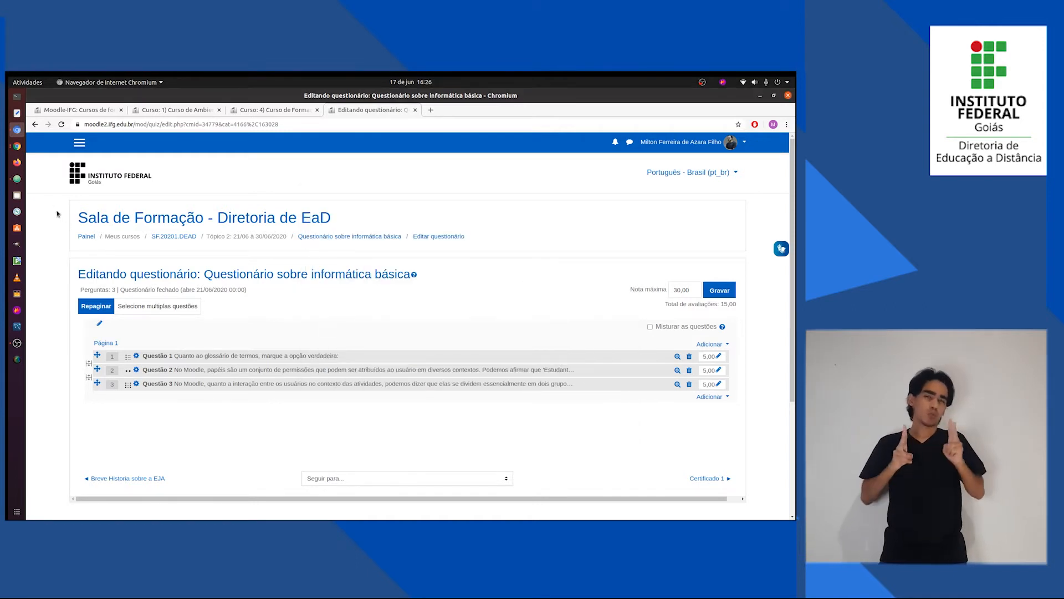
# Check the next question type in Questões.txt and add a new question of type resposta curta to the end of the quiz.
pyautogui.click(17, 179)
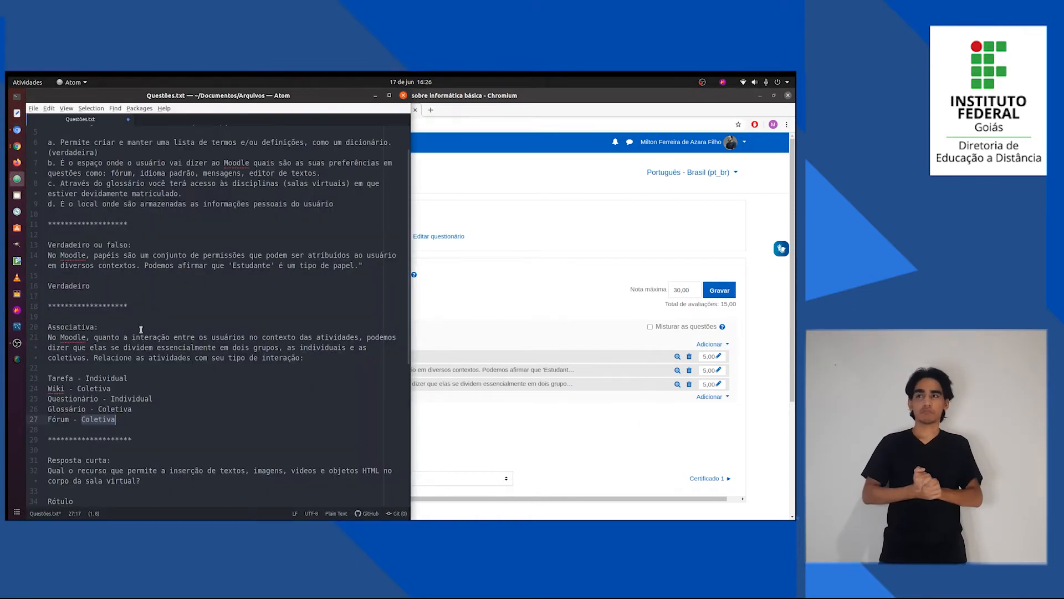
pyautogui.scroll(-3, 130, 352)
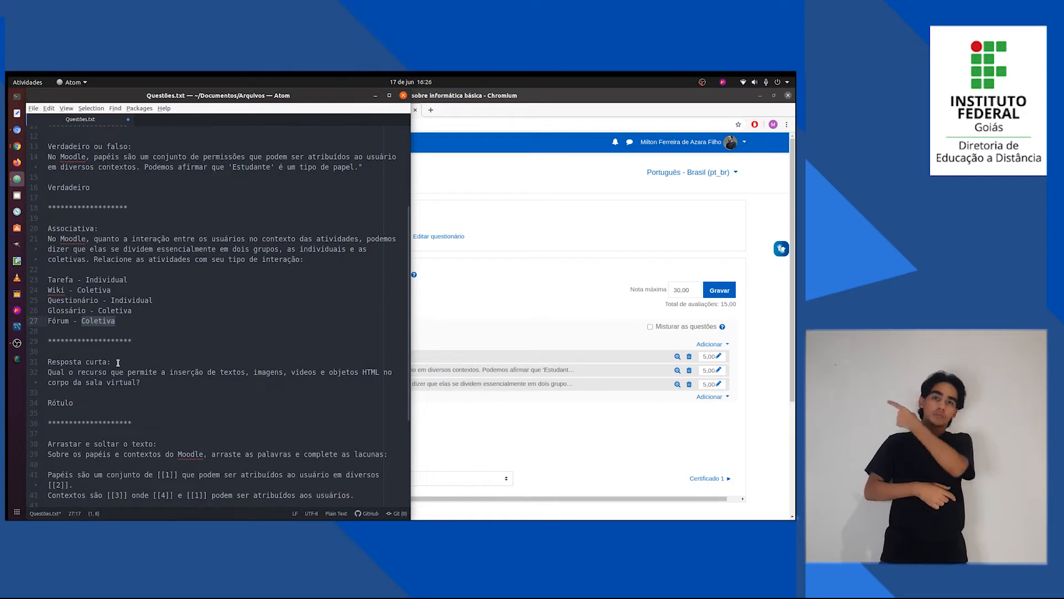
pyautogui.click(559, 306)
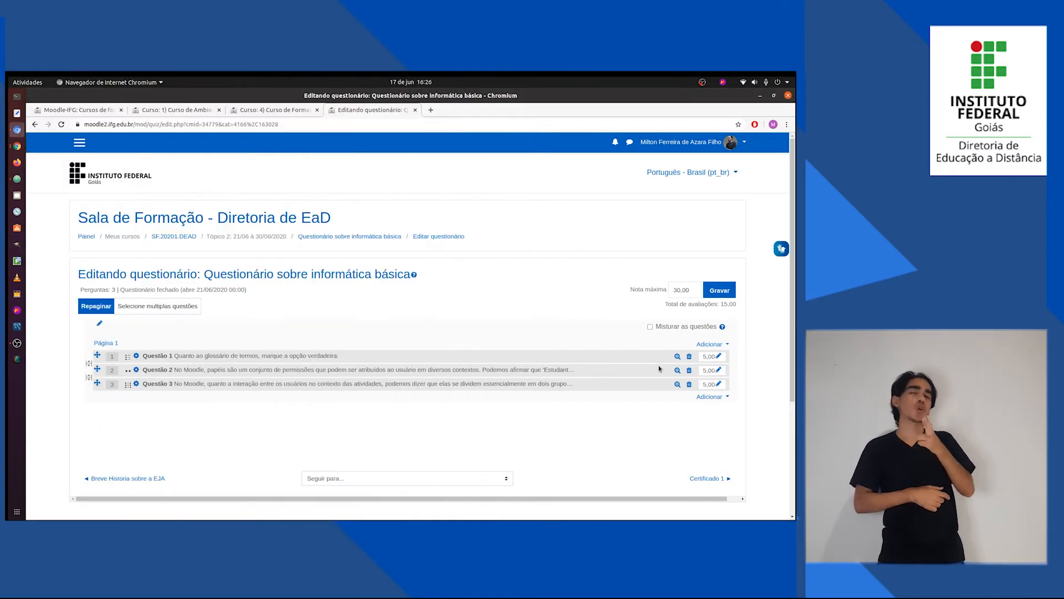
pyautogui.click(718, 397)
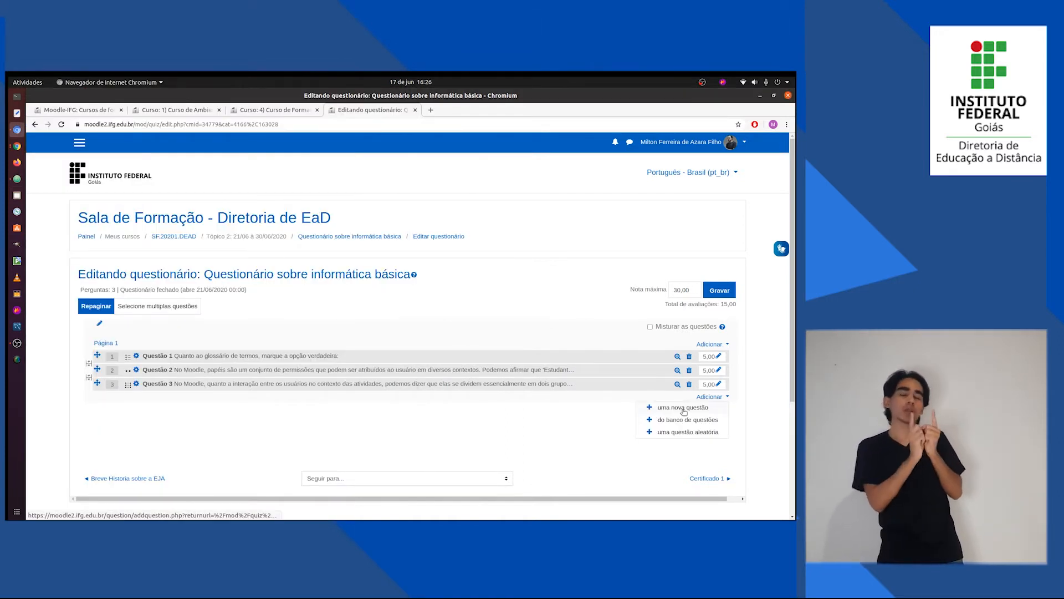
pyautogui.click(682, 407)
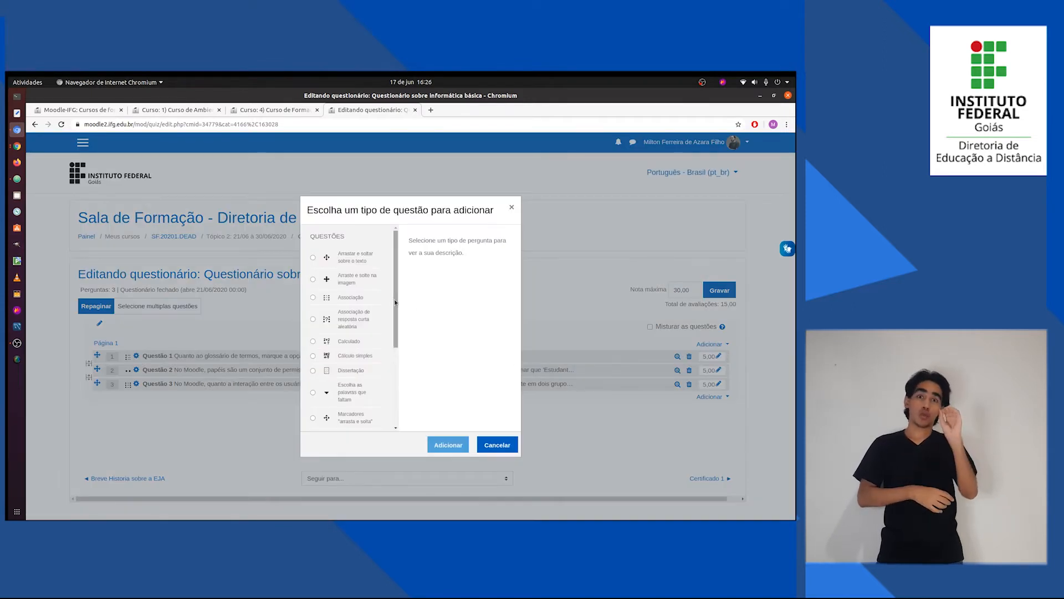
pyautogui.scroll(-3, 397, 314)
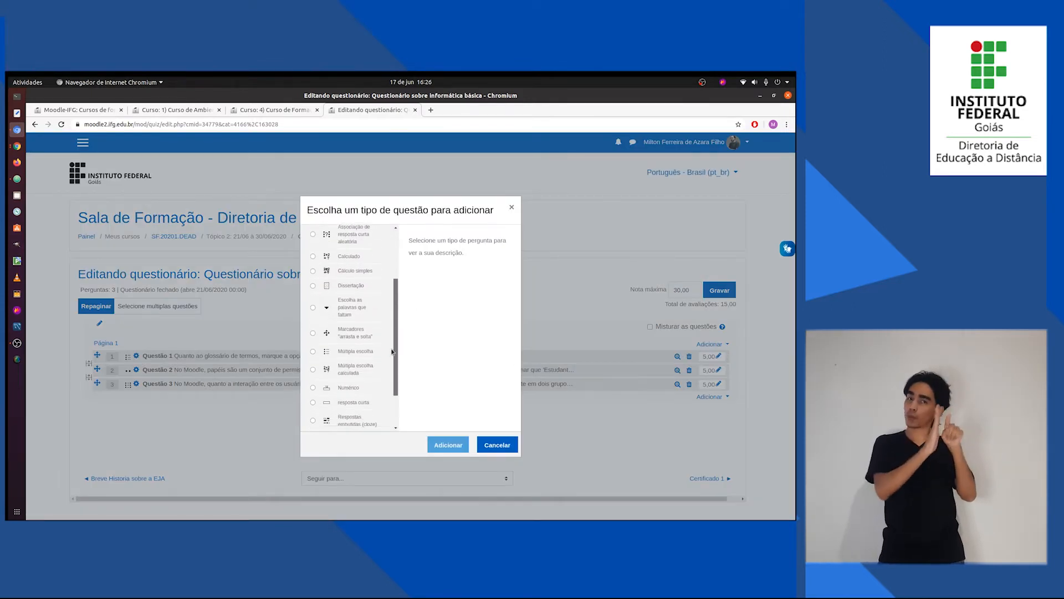
pyautogui.click(347, 389)
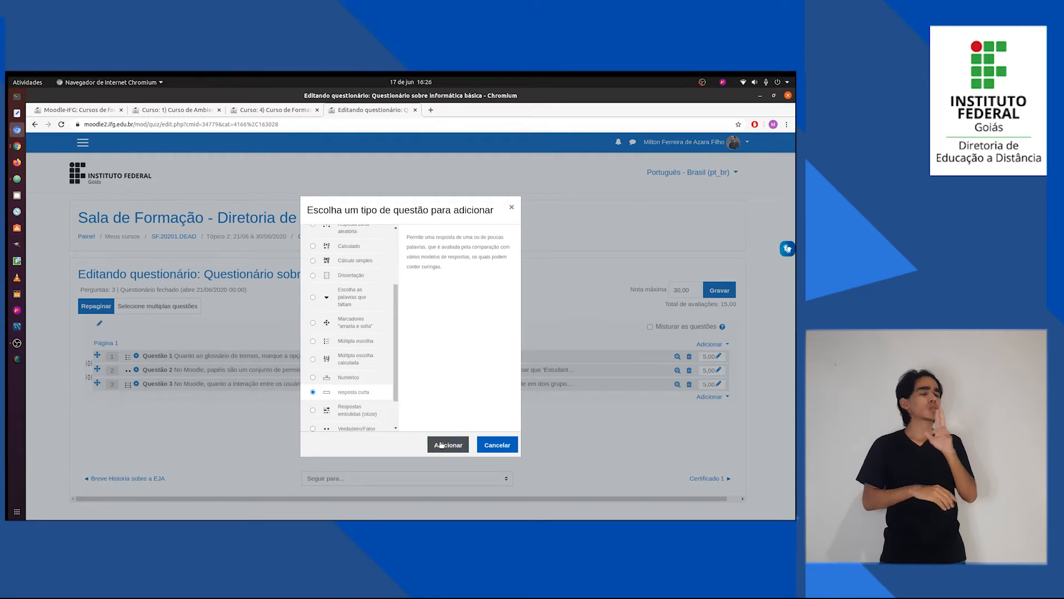
pyautogui.click(429, 441)
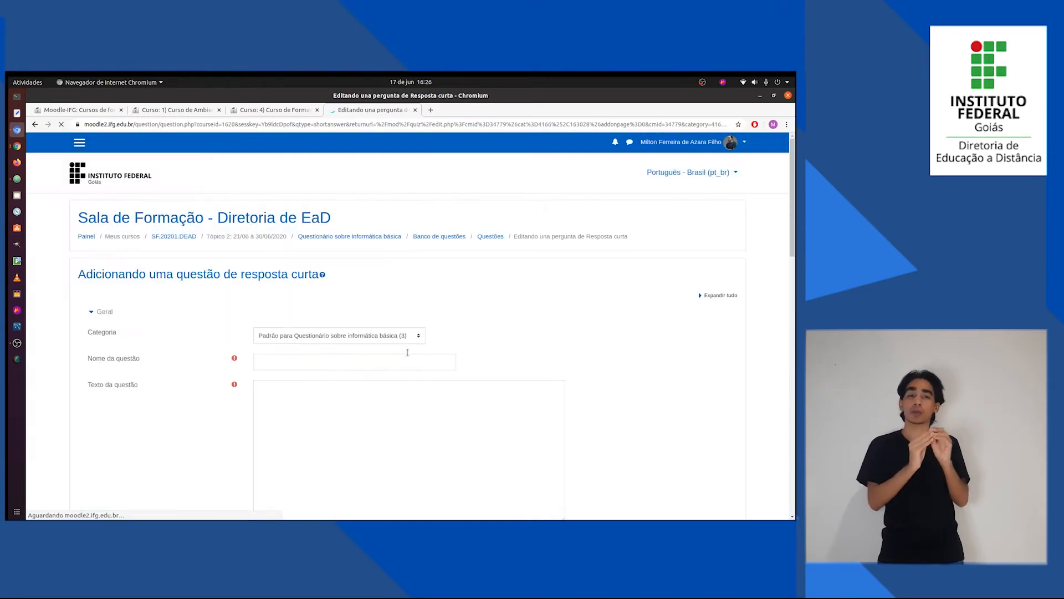
# Name the short-answer question "Questão 4" and fill its text with "Qual o recurso que permite a inserção de textos, imagens, vídeos e objetos HTML..." from Questões.txt.
pyautogui.click(362, 362)
pyautogui.write('Quest')
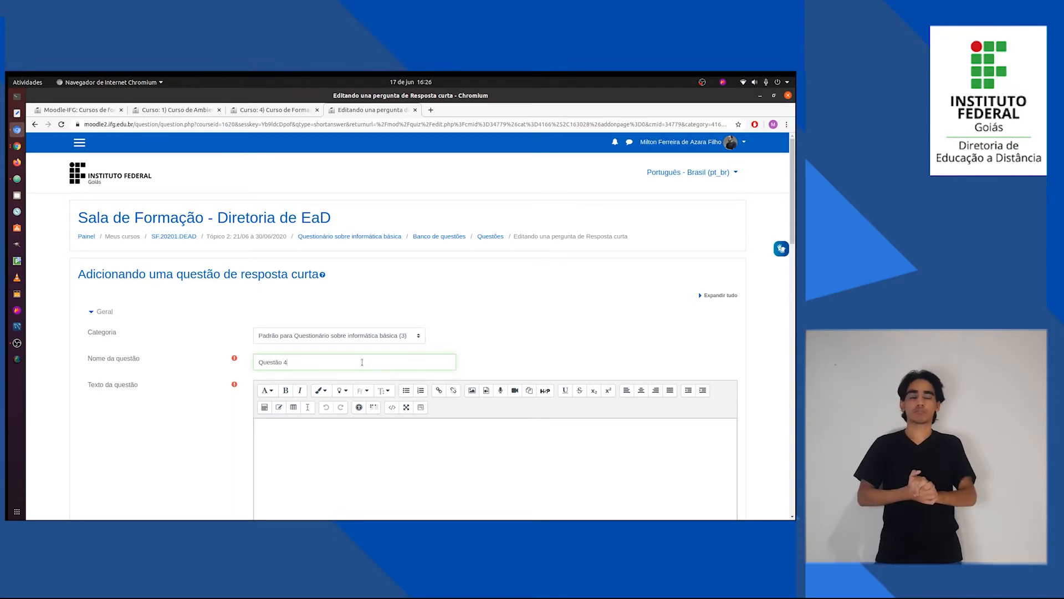
pyautogui.write('ão 4')
pyautogui.hotkey('alt', 'Tab')
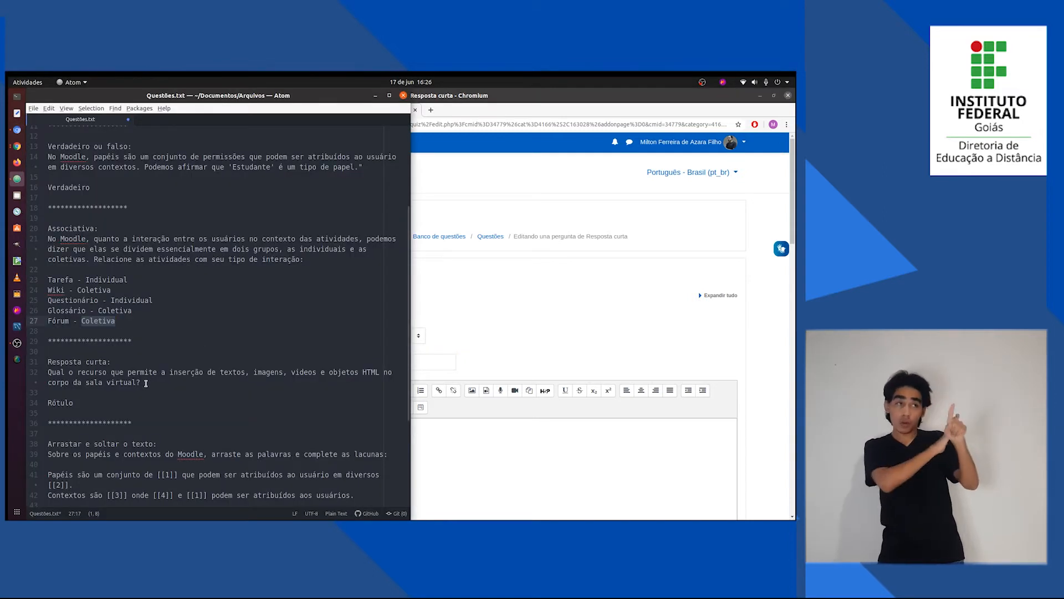
pyautogui.moveTo(146, 383); pyautogui.dragTo(48, 372)
pyautogui.hotkey('alt', 'Tab')
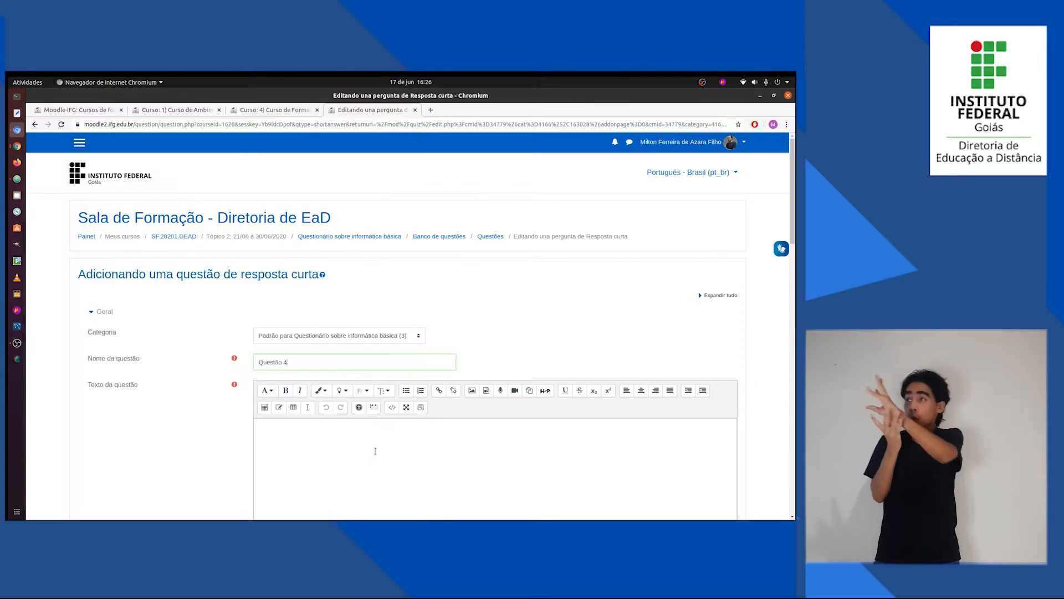
pyautogui.click(375, 451)
pyautogui.write('Qual o recurso que permite a inserção de textos, imagens, vídeos e objetos HTML no corpo da sala virtual?')
# Set Sensibilidade à caixa of the short-answer question to "Não, caixa não é importante".
pyautogui.scroll(-1, 163, 388)
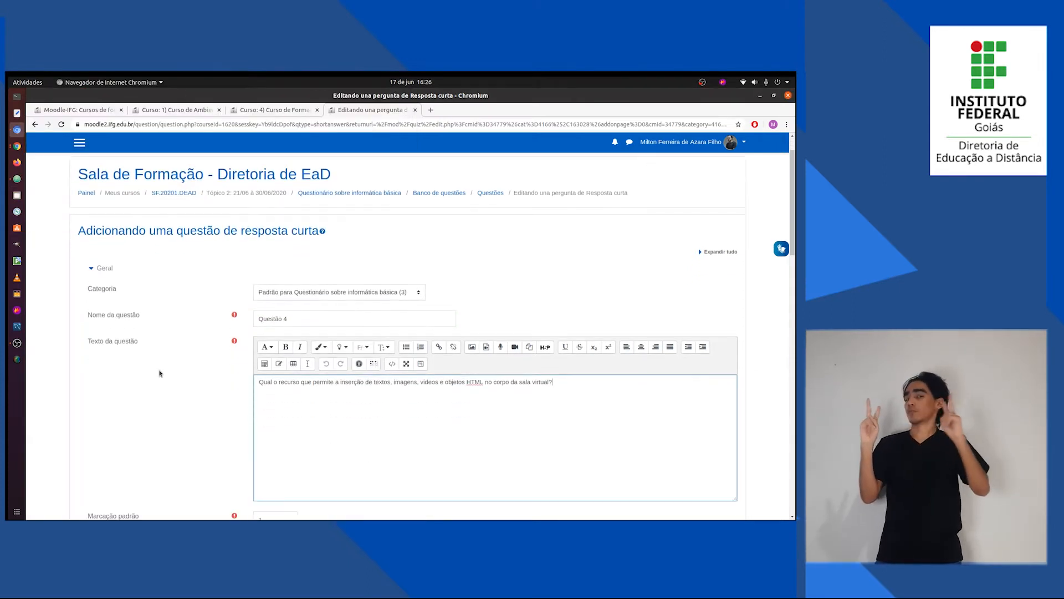
pyautogui.scroll(-3, 193, 388)
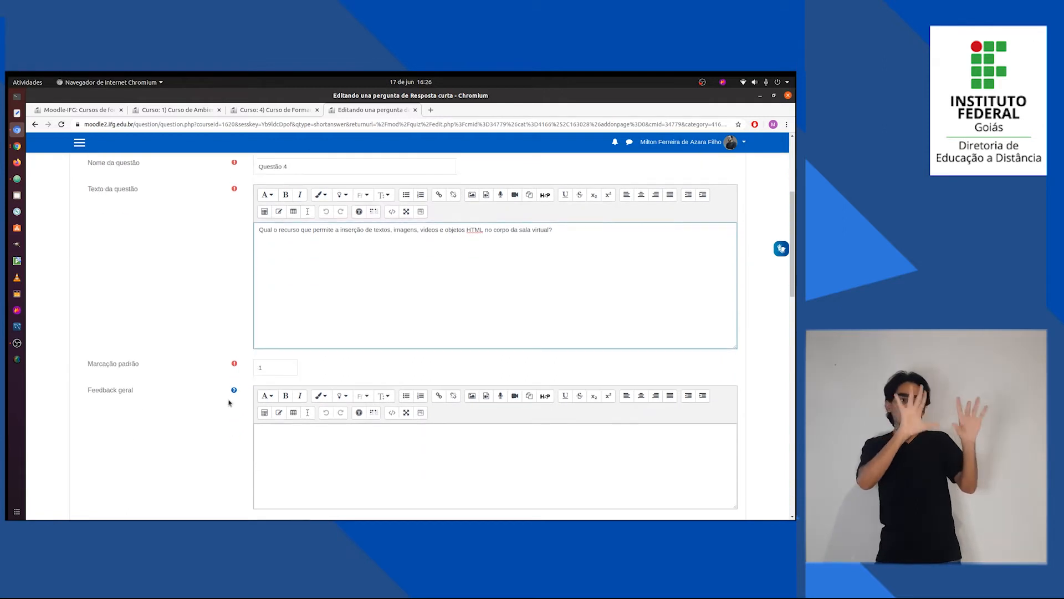
pyautogui.scroll(-5, 227, 404)
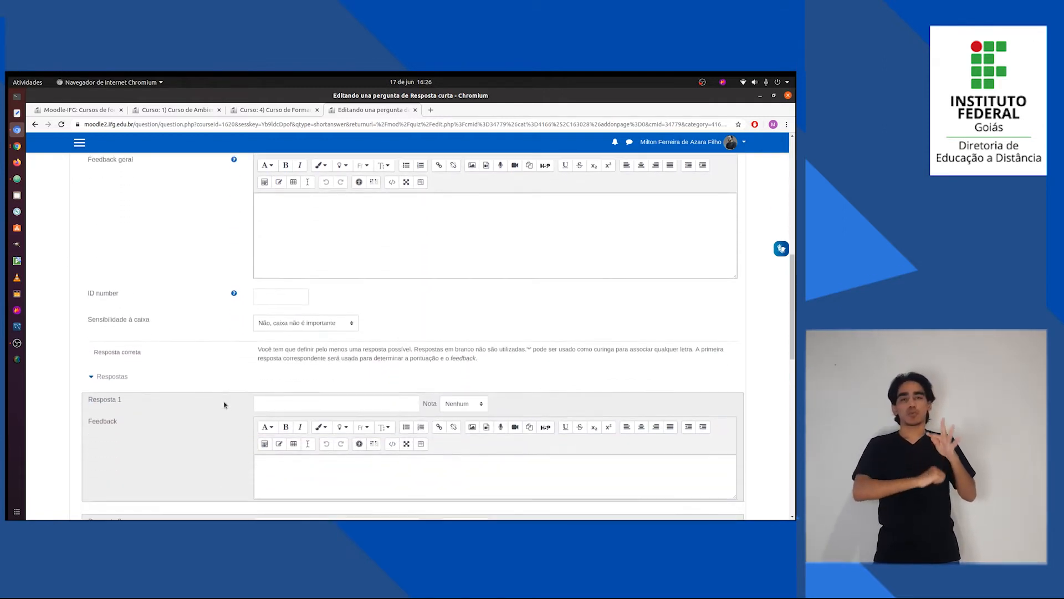
pyautogui.scroll(-1, 224, 404)
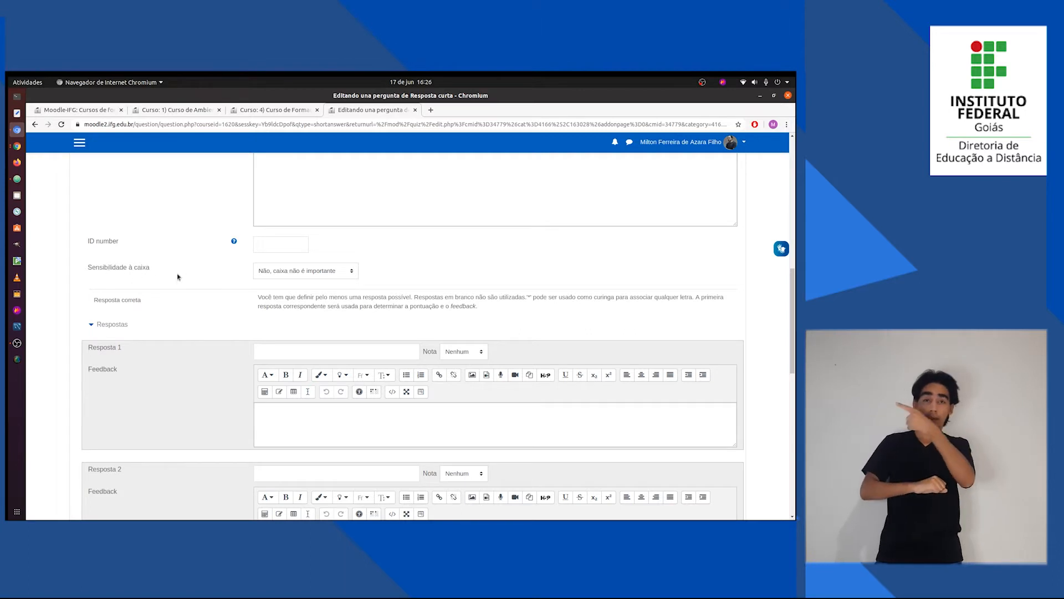
pyautogui.click(353, 274)
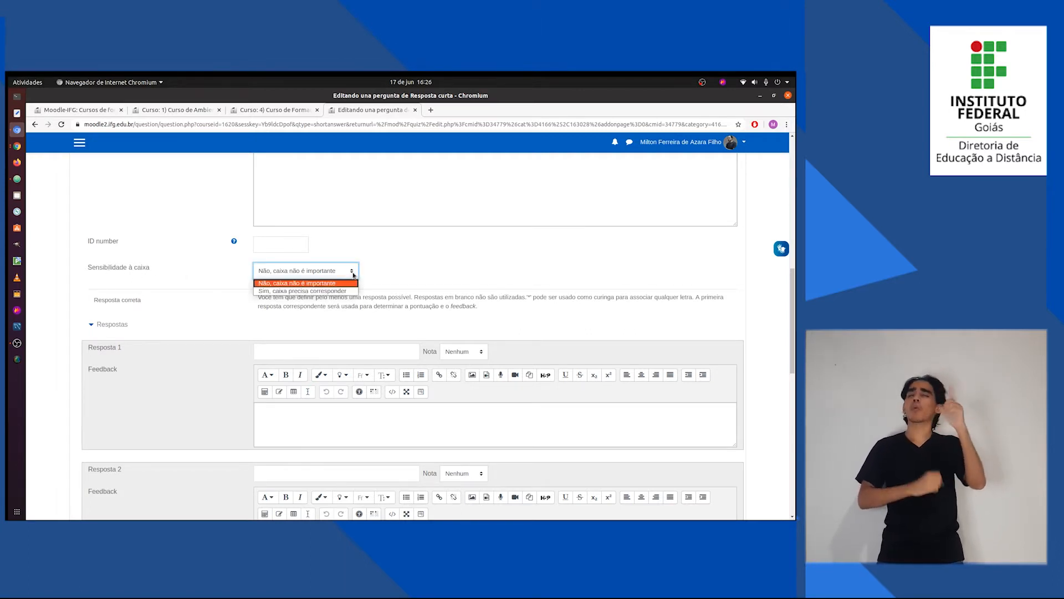
pyautogui.click(347, 284)
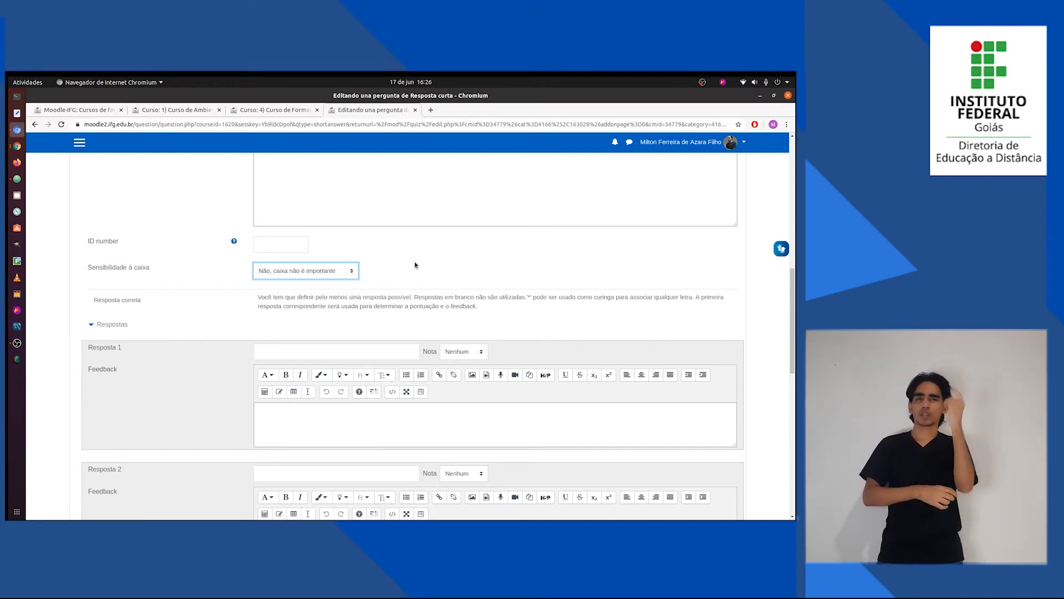
# Enter "Rótulo", the answer given in Questões.txt, as Resposta 1 and set its Nota to 100%.
pyautogui.scroll(-1, 229, 354)
pyautogui.hotkey('alt', 'Tab')
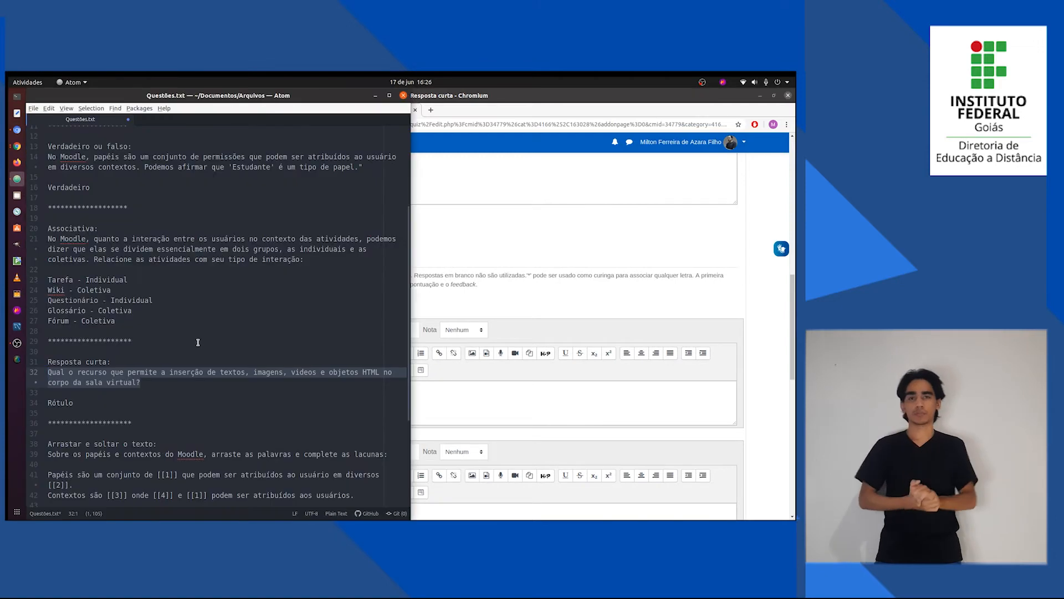
pyautogui.tripleClick(61, 401)
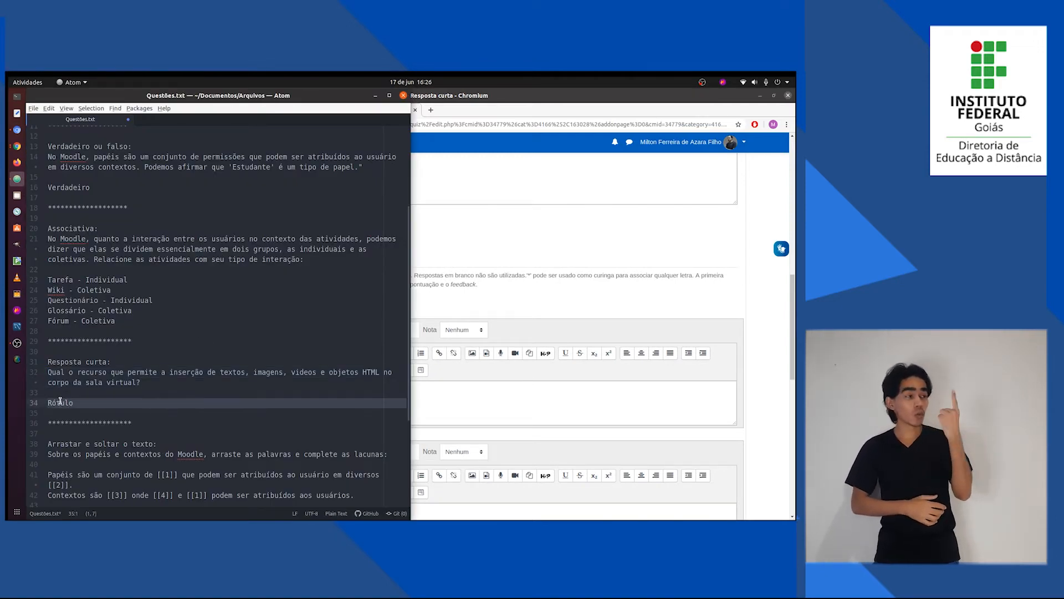
pyautogui.doubleClick(60, 401)
pyautogui.hotkey('alt', 'Tab')
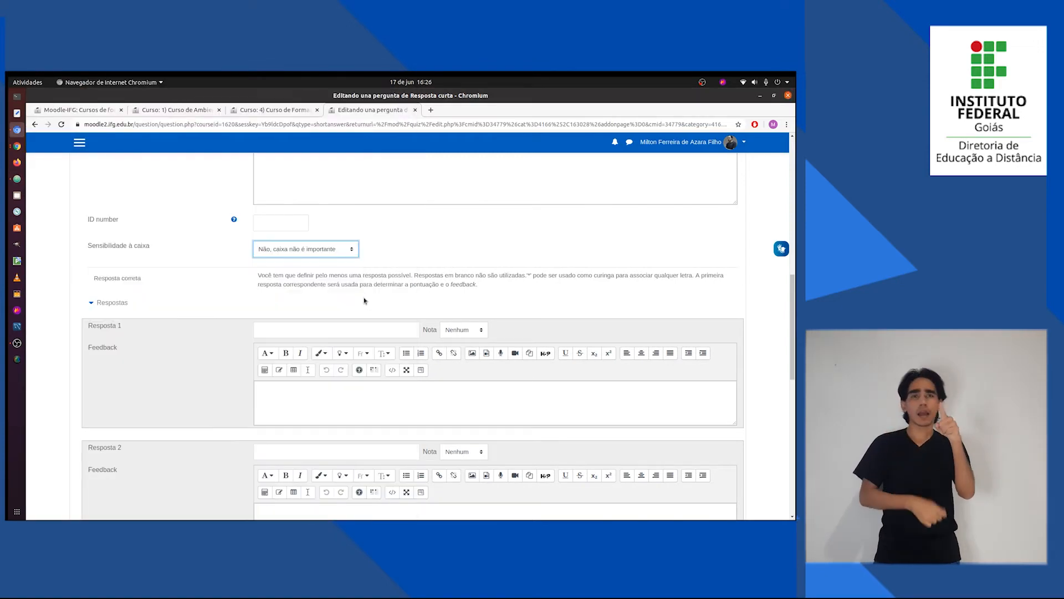
pyautogui.scroll(7, 364, 301)
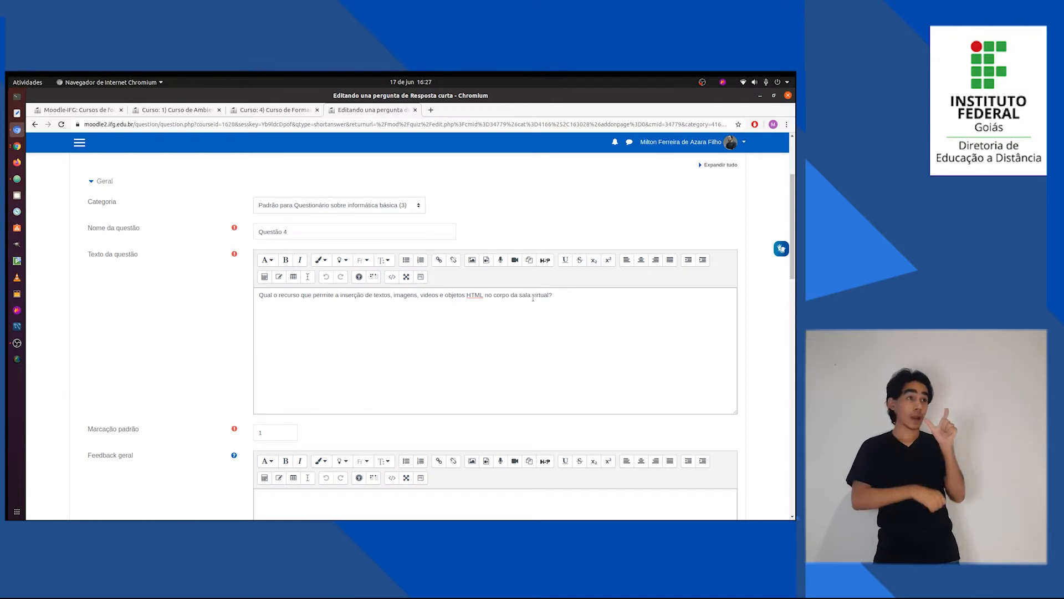
pyautogui.scroll(-5, 538, 299)
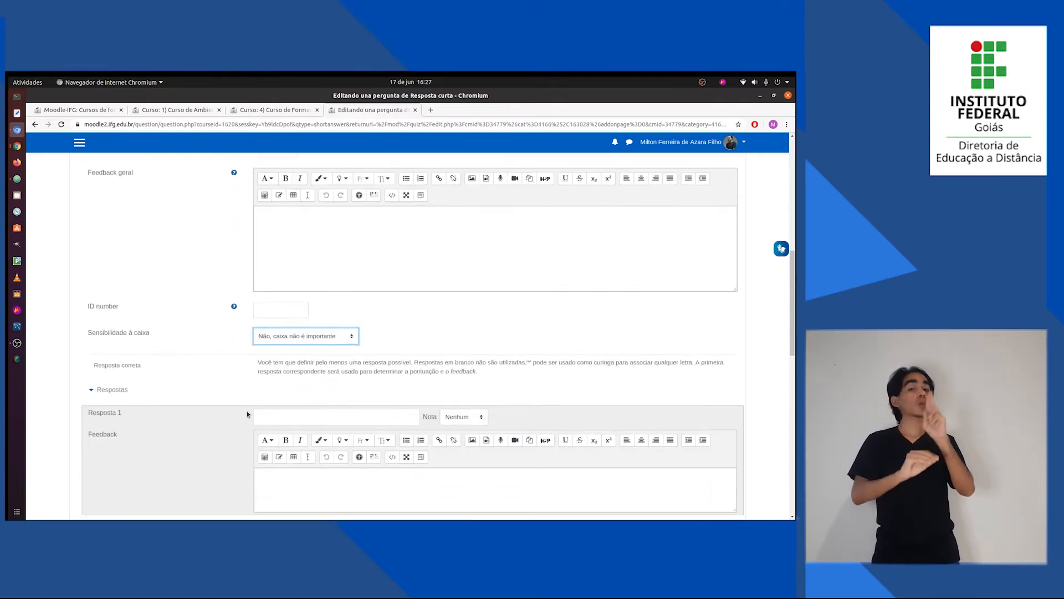
pyautogui.click(278, 415)
pyautogui.write('Rótulo')
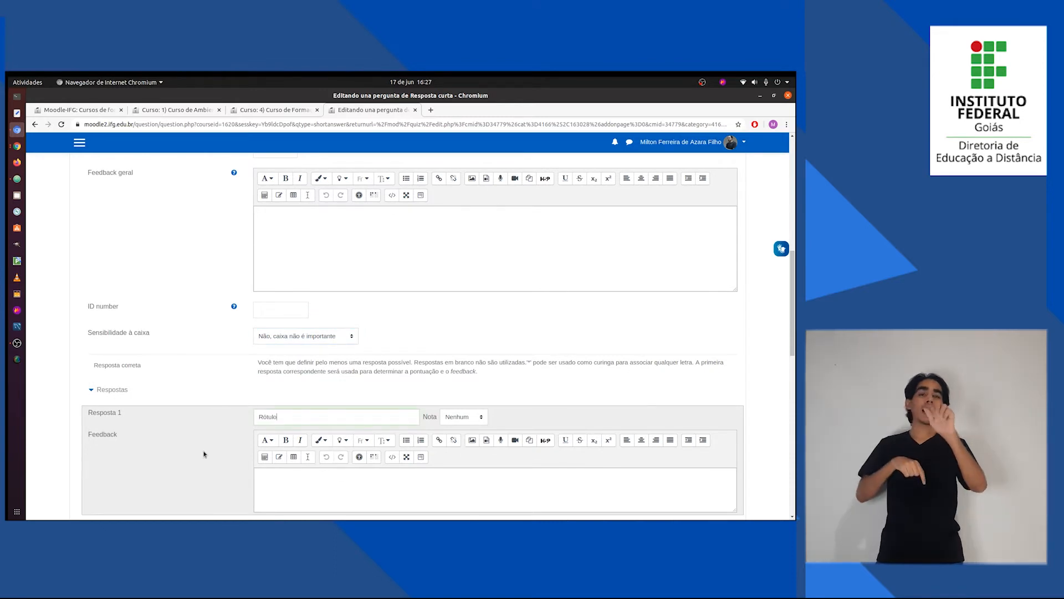
pyautogui.click(467, 417)
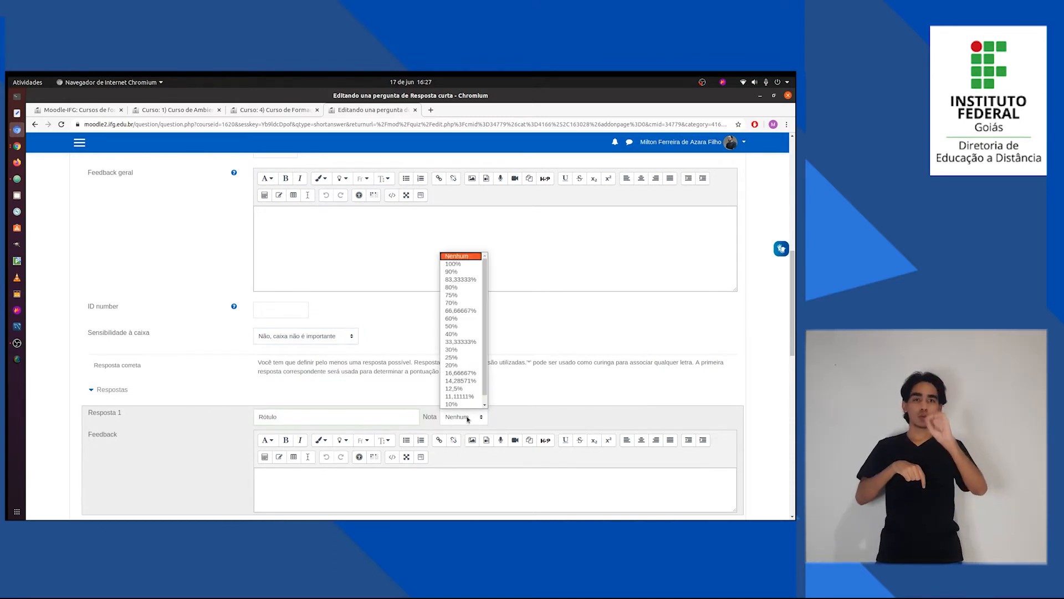
pyautogui.click(457, 264)
pyautogui.click(497, 391)
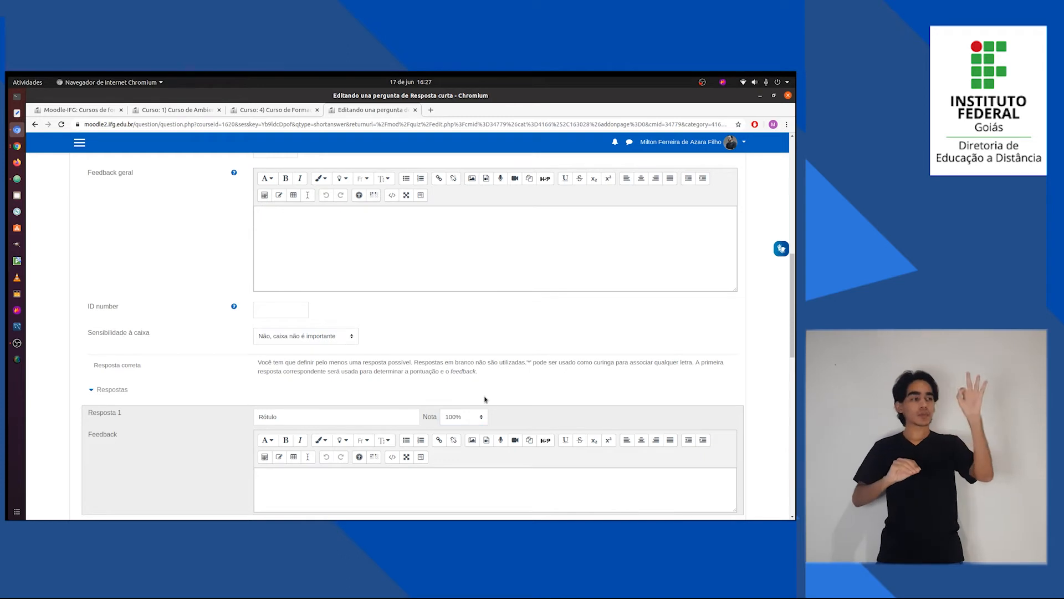
# Enter the unaccented spelling "Rotulo" as Resposta 2 and set its Nota to 100%.
pyautogui.scroll(-2, 485, 399)
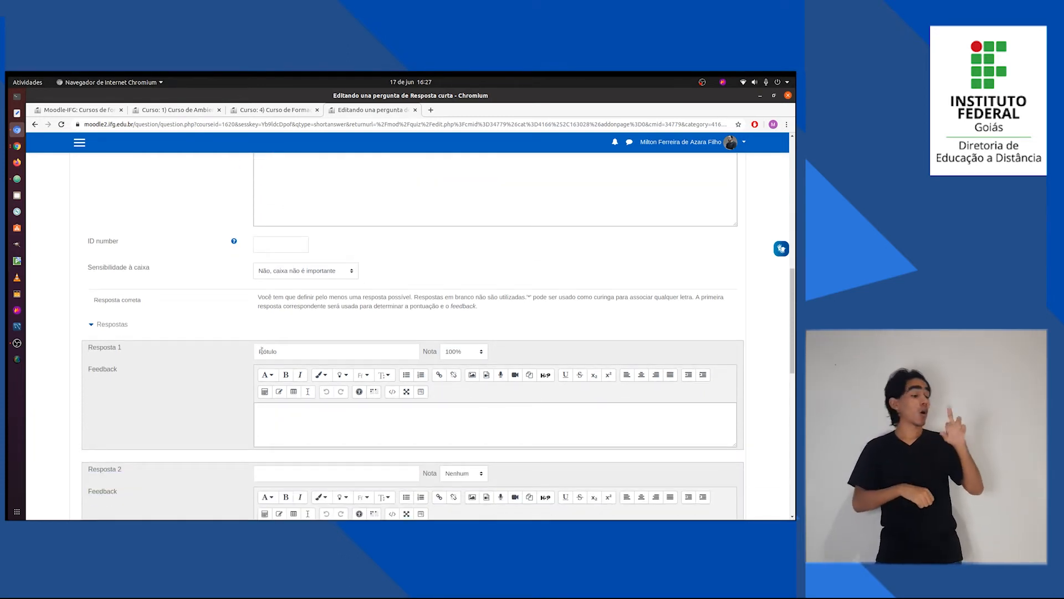
pyautogui.click(262, 351)
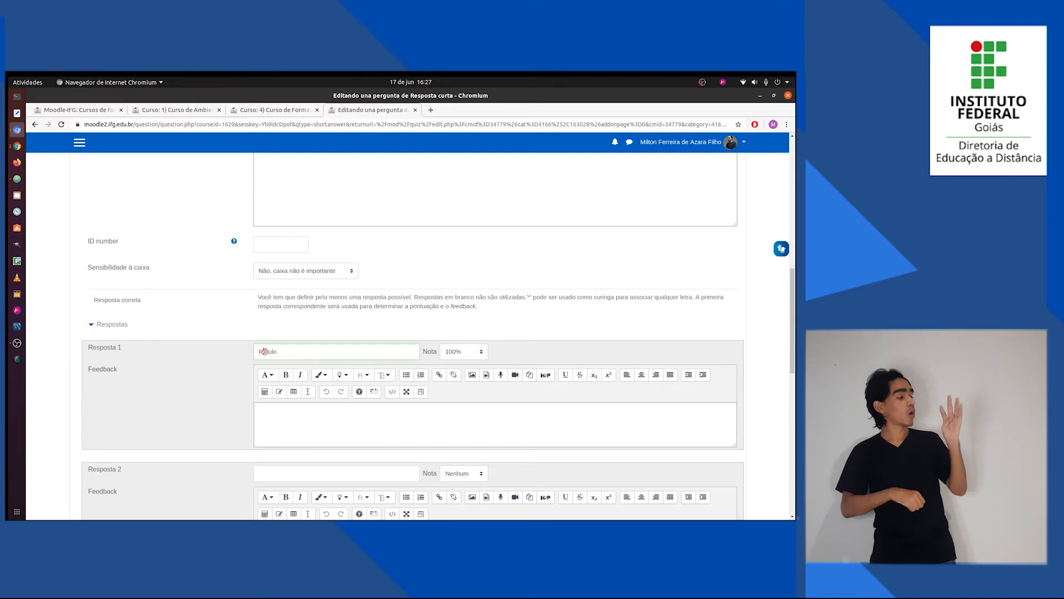
pyautogui.click(224, 378)
pyautogui.scroll(-1, 224, 379)
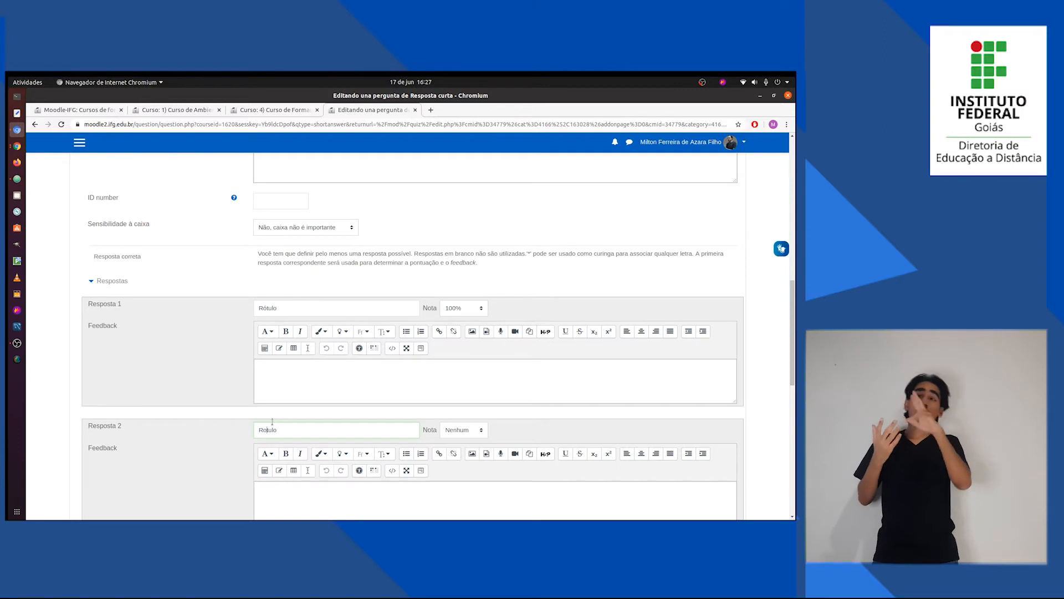
pyautogui.click(349, 309)
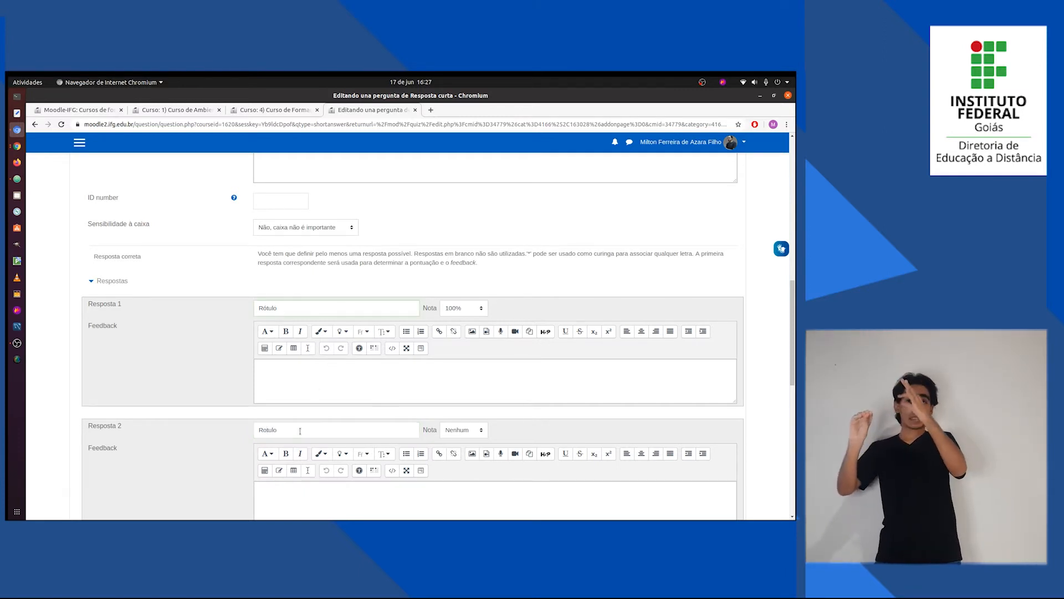
pyautogui.click(469, 432)
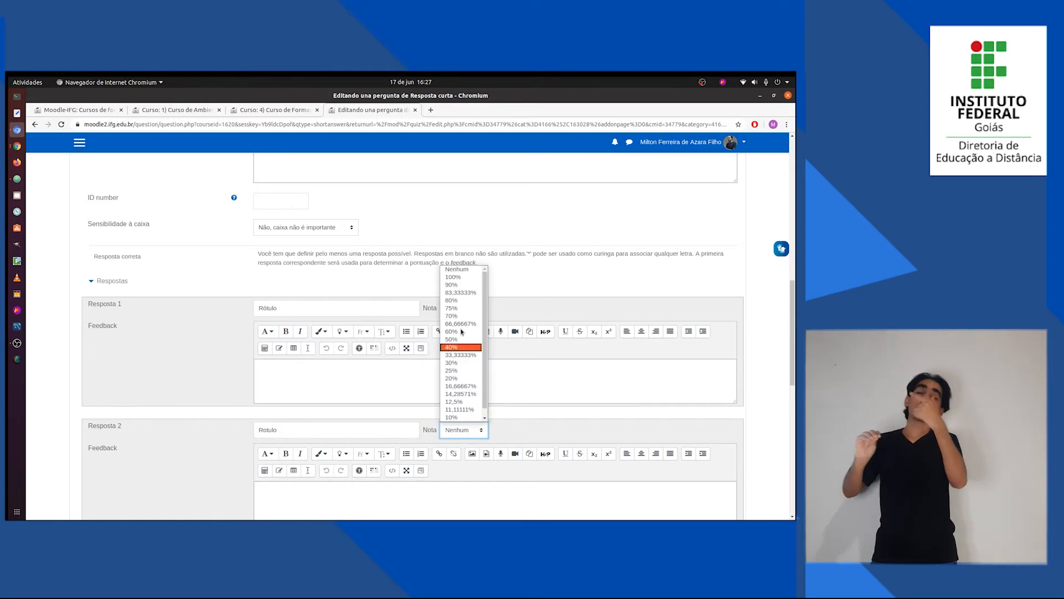
pyautogui.click(460, 277)
# Save the short-answer question and set the grade of Questão 4 in the quiz to 5.
pyautogui.scroll(-2, 189, 470)
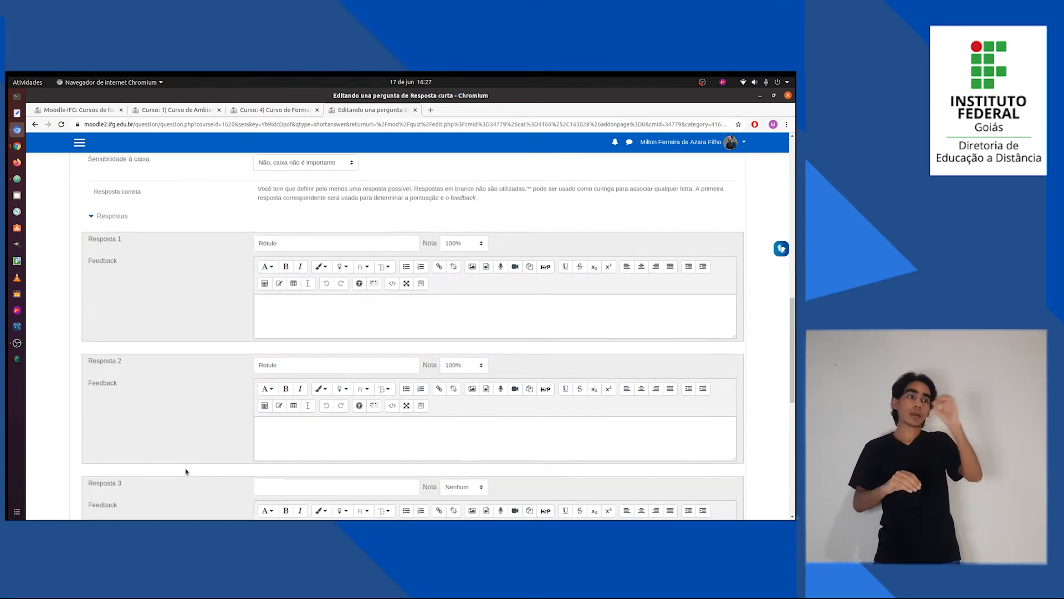
pyautogui.scroll(-5, 191, 472)
pyautogui.click(285, 408)
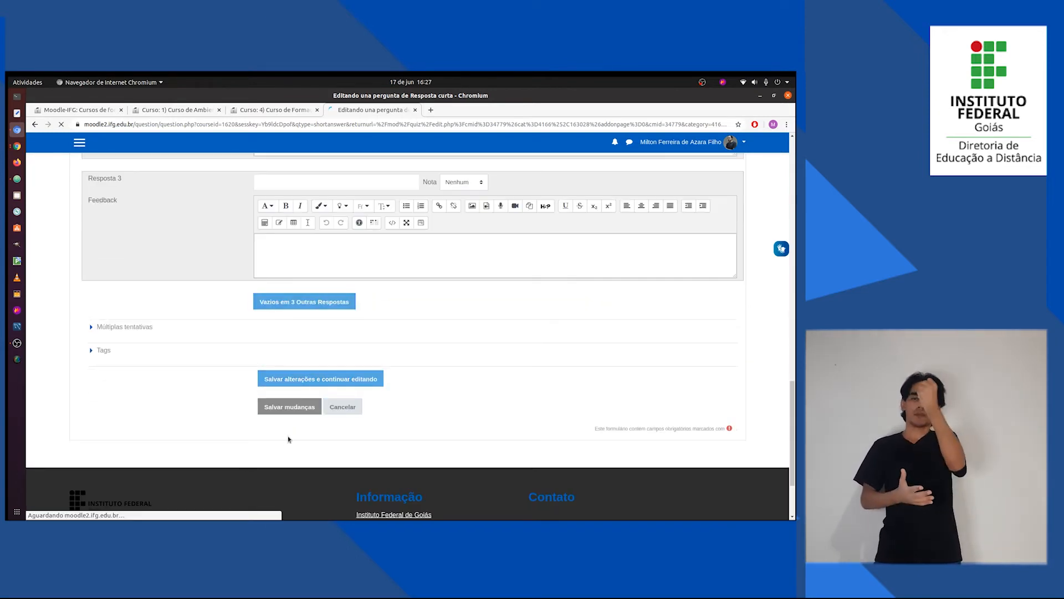
pyautogui.hotkey('alt', 'Tab')
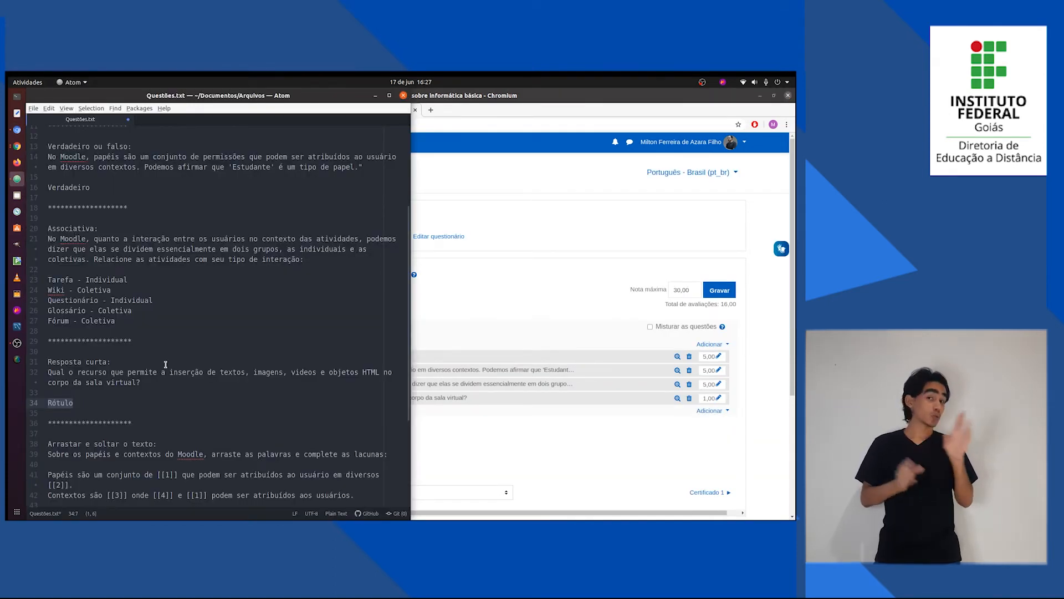
pyautogui.click(719, 397)
pyautogui.write('5')
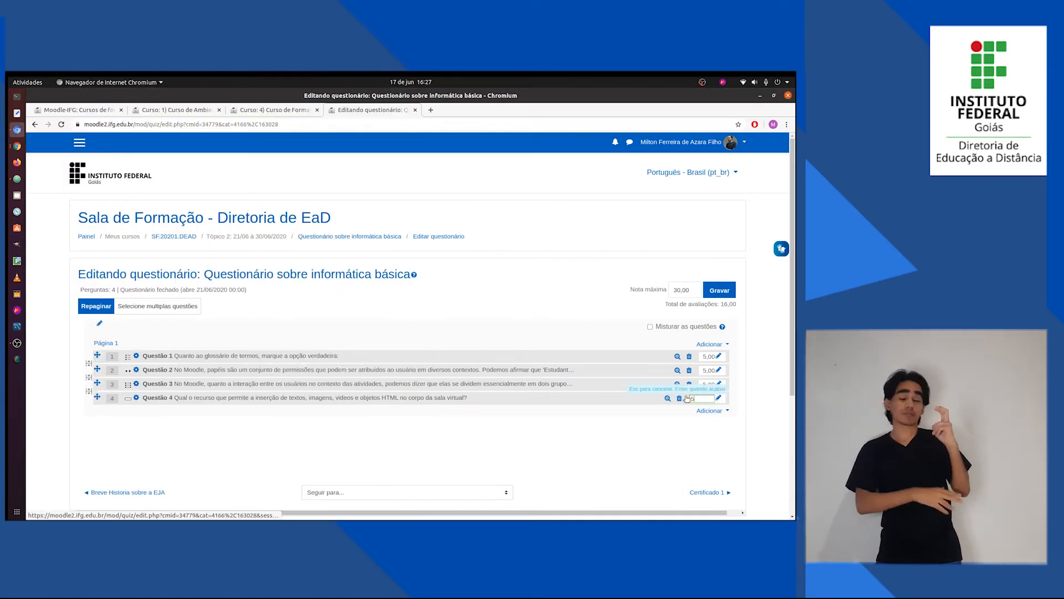
pyautogui.press('Return')
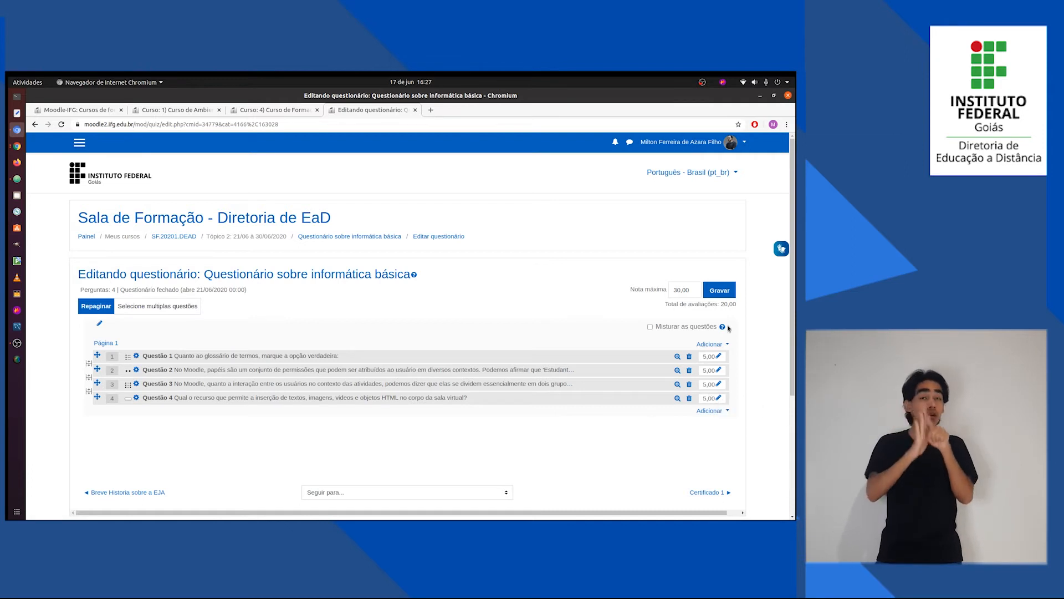
pyautogui.moveTo(722, 303); pyautogui.dragTo(736, 303)
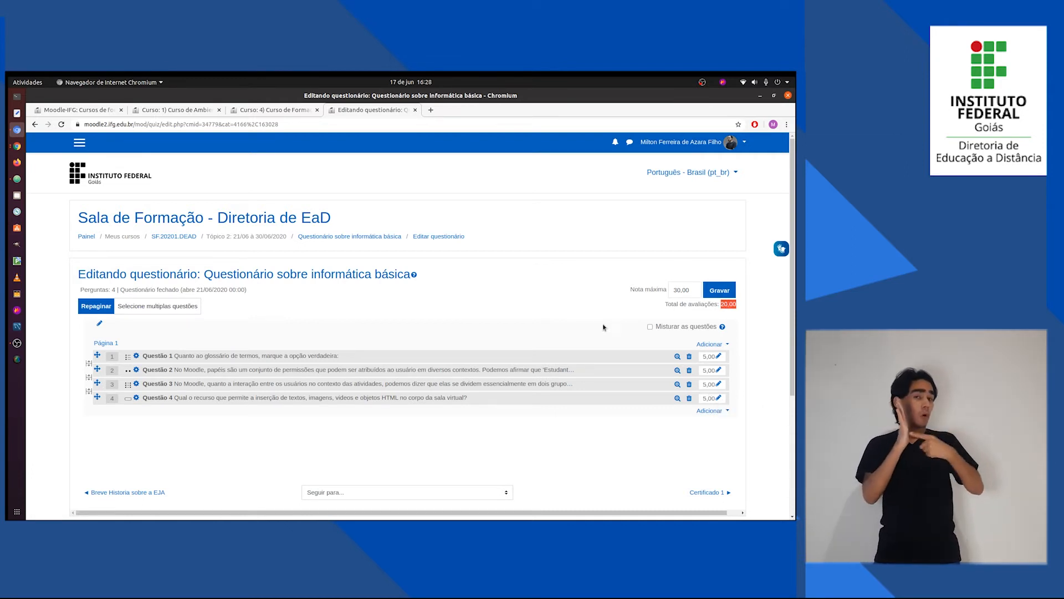
pyautogui.click(469, 448)
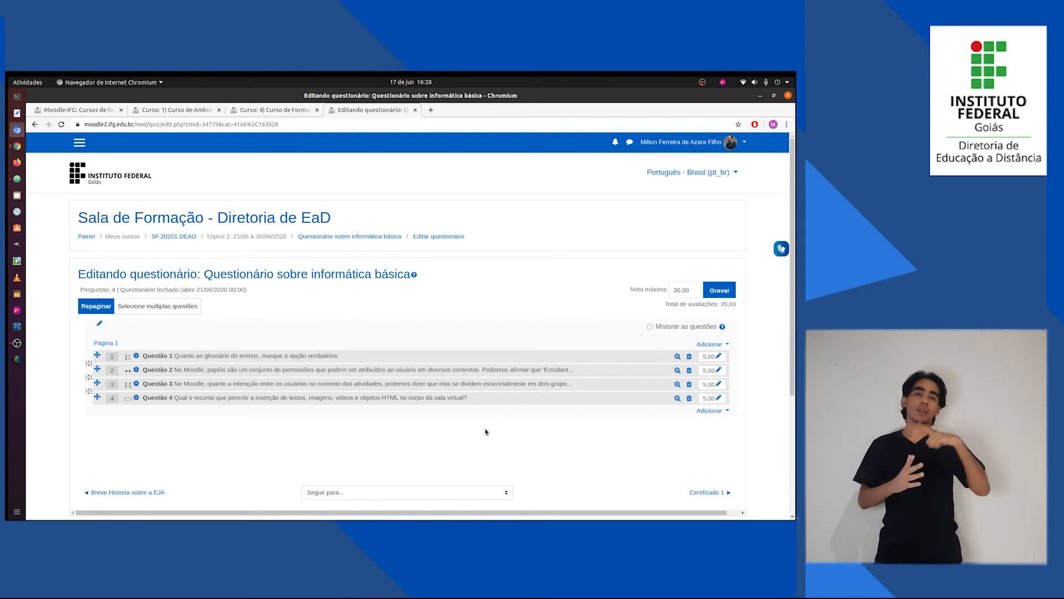
# Check the next question type in Questões.txt and add a new question of type arrastar e soltar sobre o texto to the end of the quiz.
pyautogui.hotkey('alt', 'Tab')
pyautogui.scroll(-2, 163, 397)
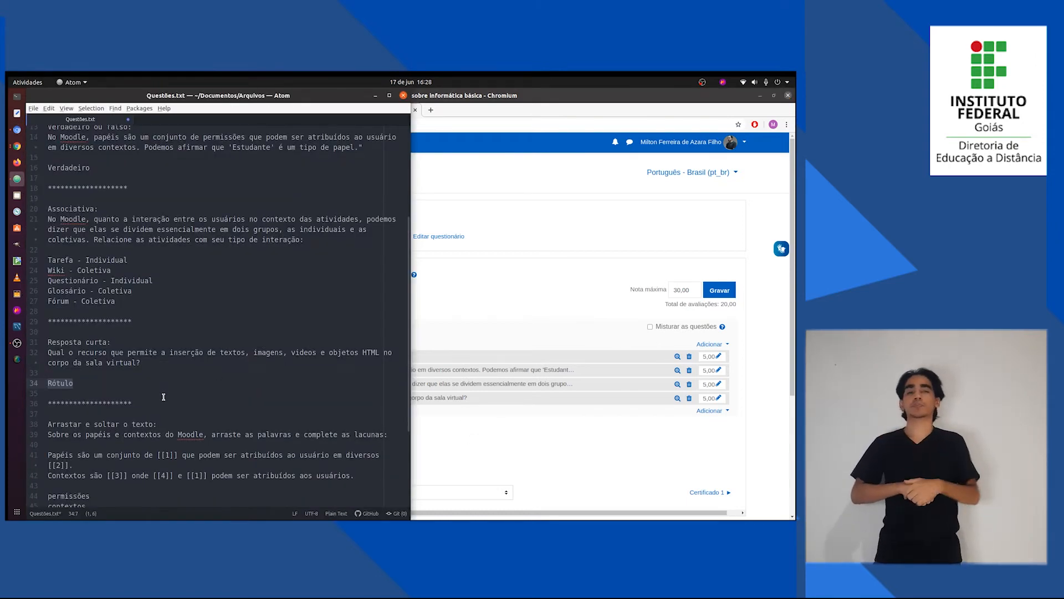
pyautogui.scroll(-1, 164, 396)
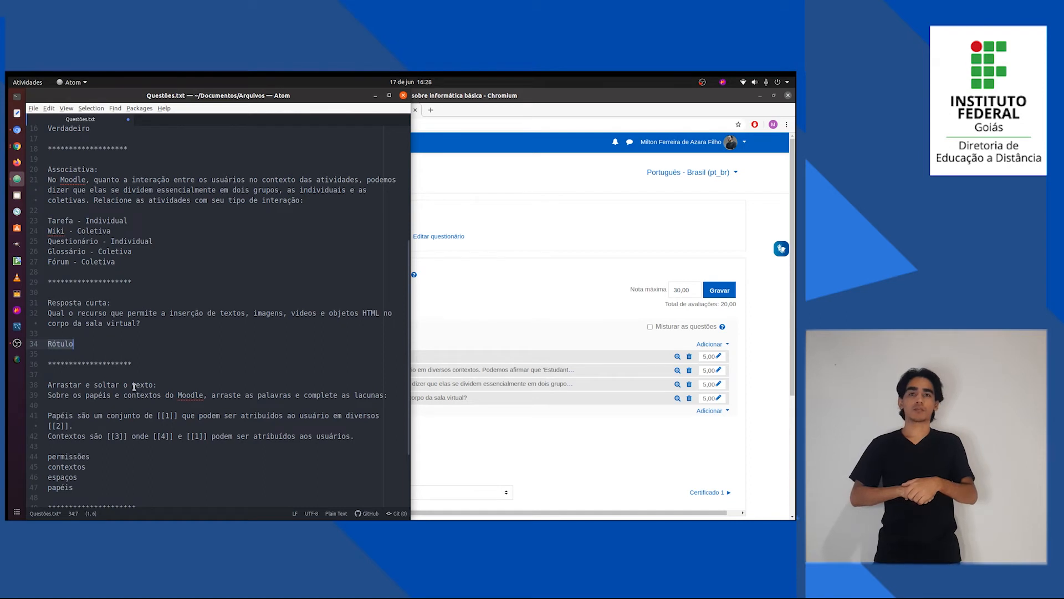
pyautogui.click(485, 413)
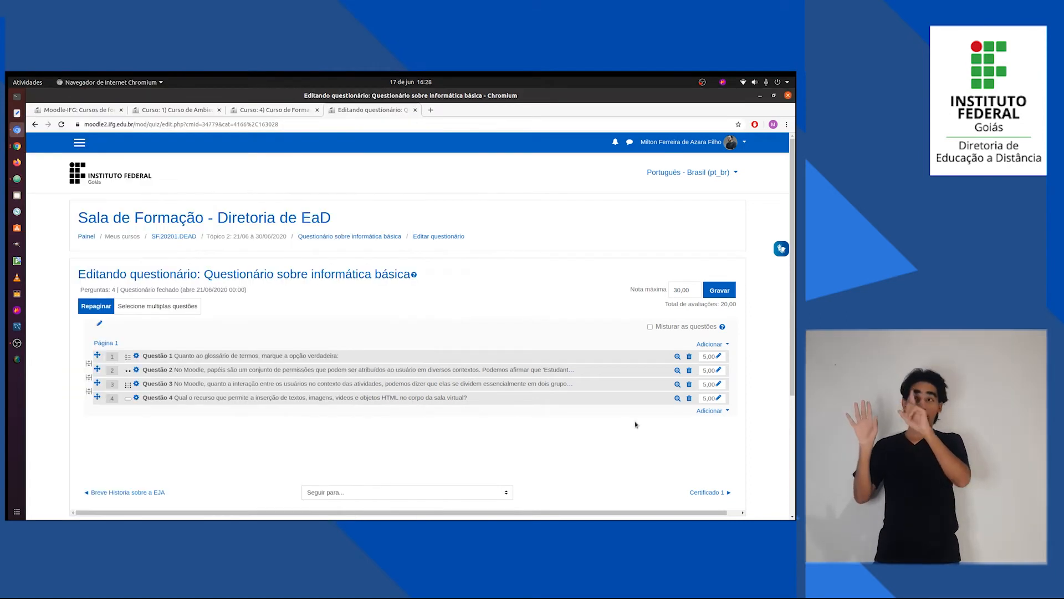
pyautogui.click(714, 411)
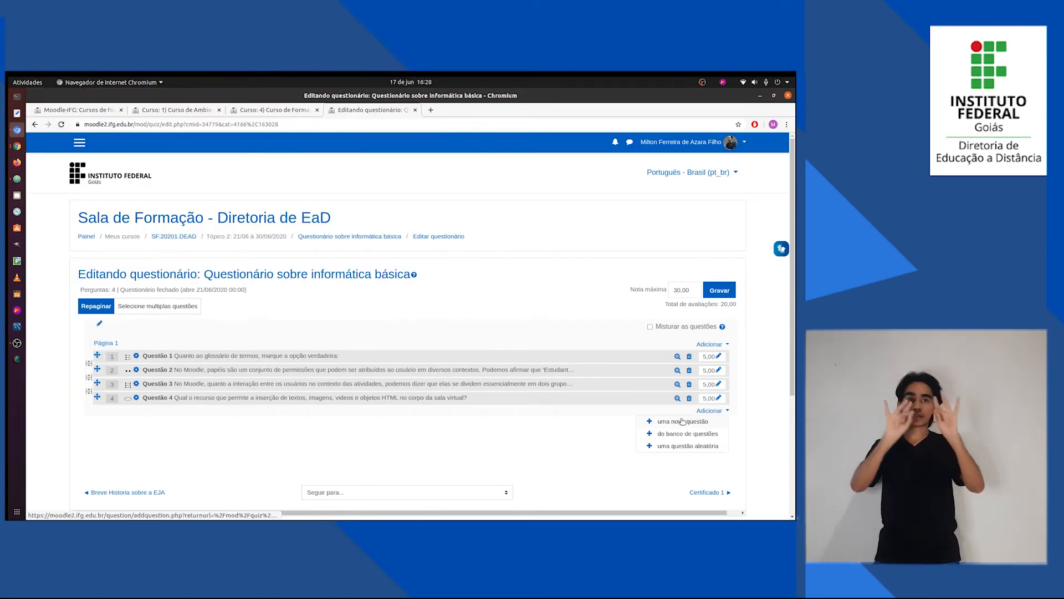
pyautogui.click(682, 421)
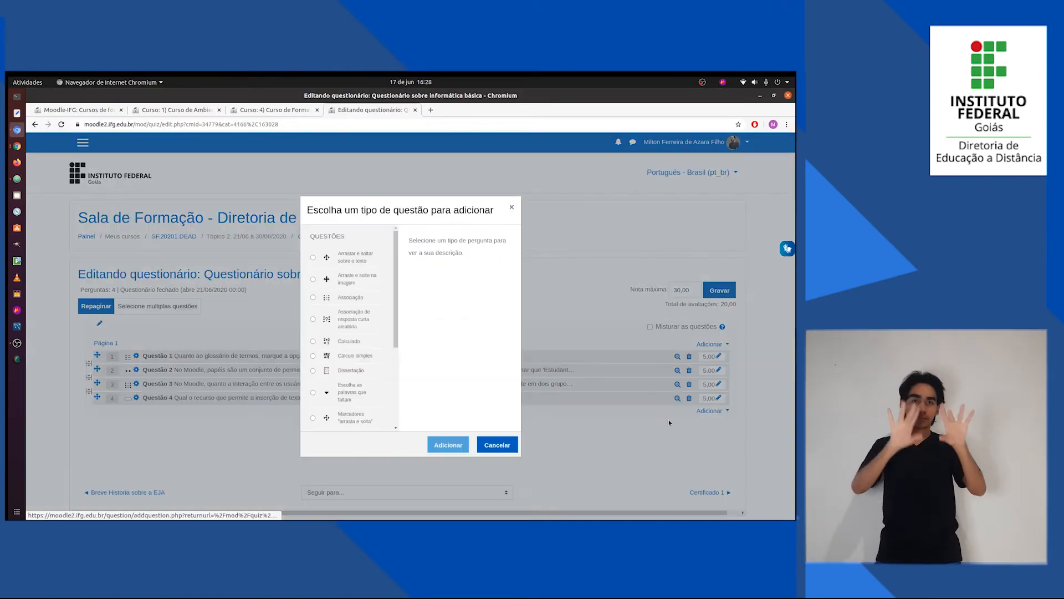
pyautogui.click(348, 262)
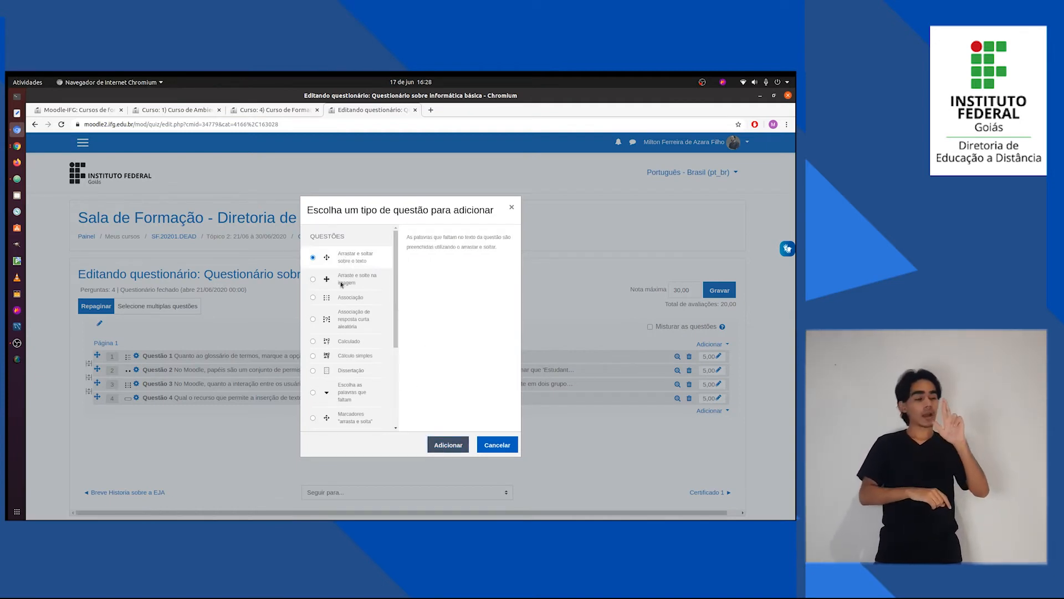
pyautogui.click(446, 445)
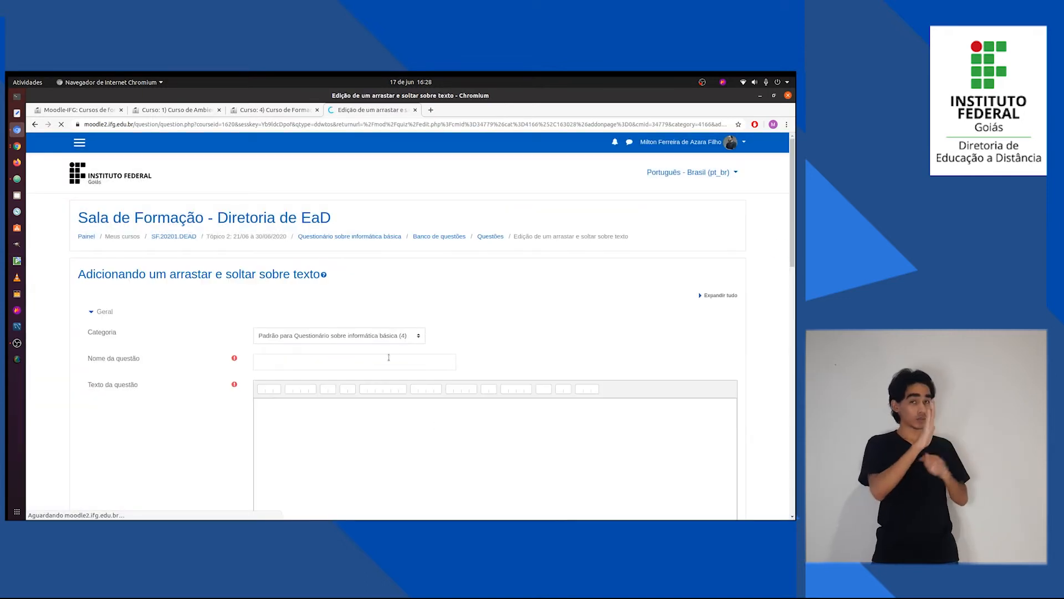
# Name the drag-and-drop question "Questão 5" and fill its text with the passage from Questões.txt starting "Sobre os papéis e contextos do Moodle...", including the numbered gaps.
pyautogui.click(387, 361)
pyautogui.write('Que')
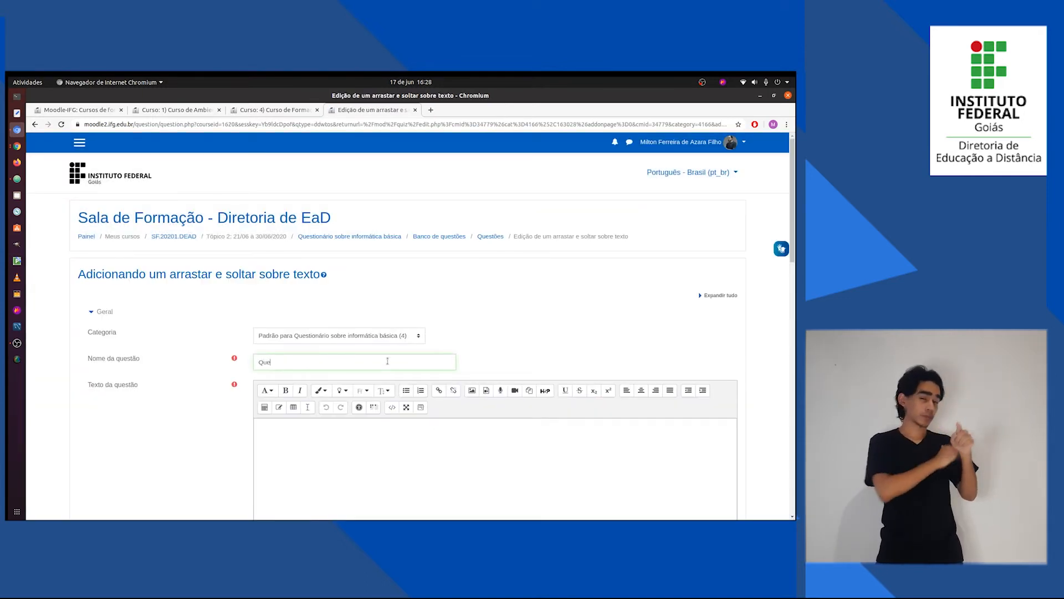
pyautogui.write('stão 5')
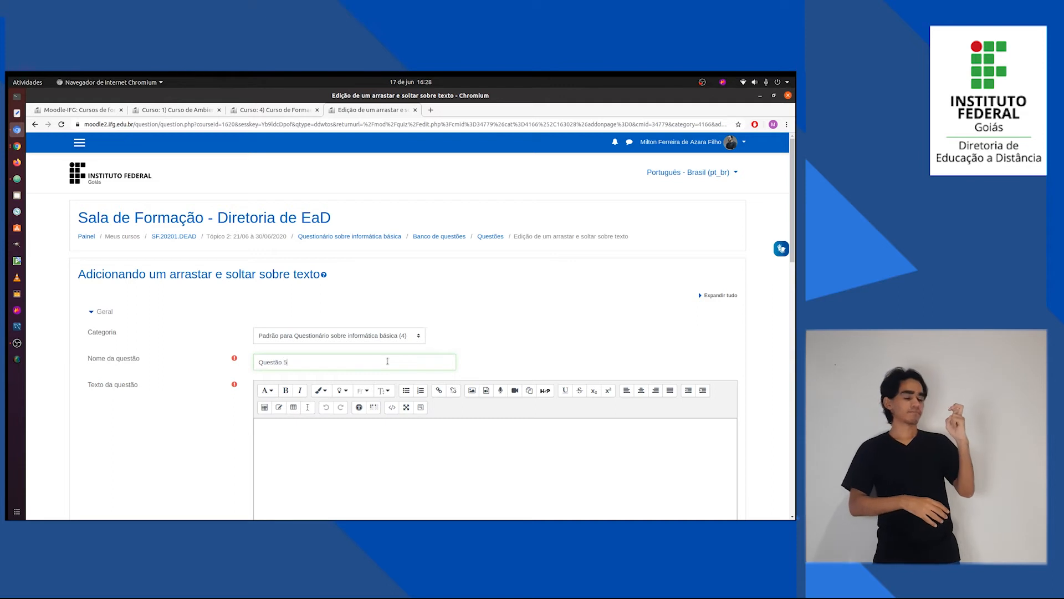
pyautogui.hotkey('alt', 'Tab')
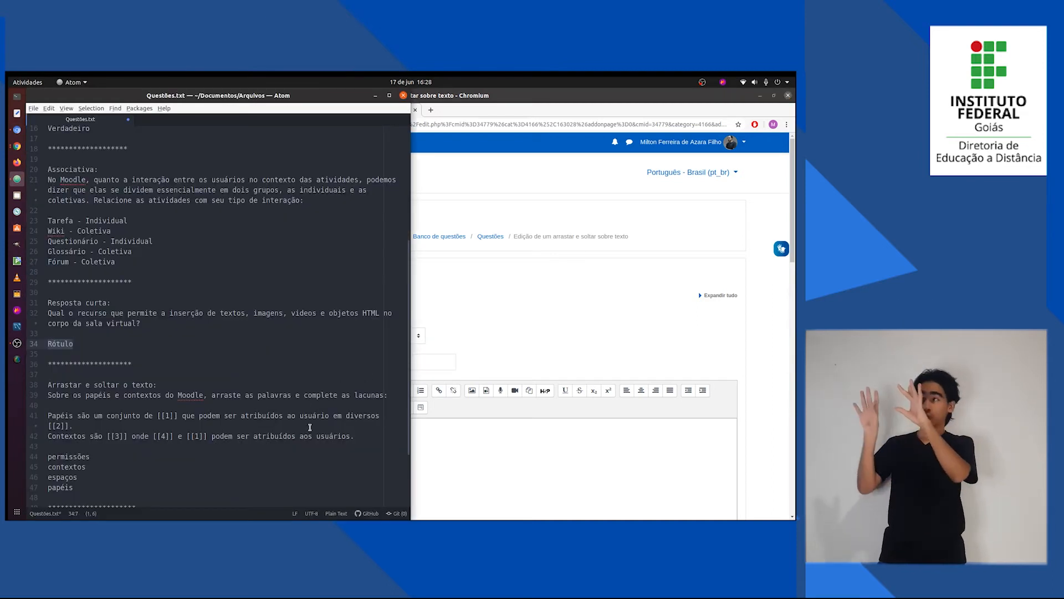
pyautogui.moveTo(352, 437); pyautogui.dragTo(48, 395)
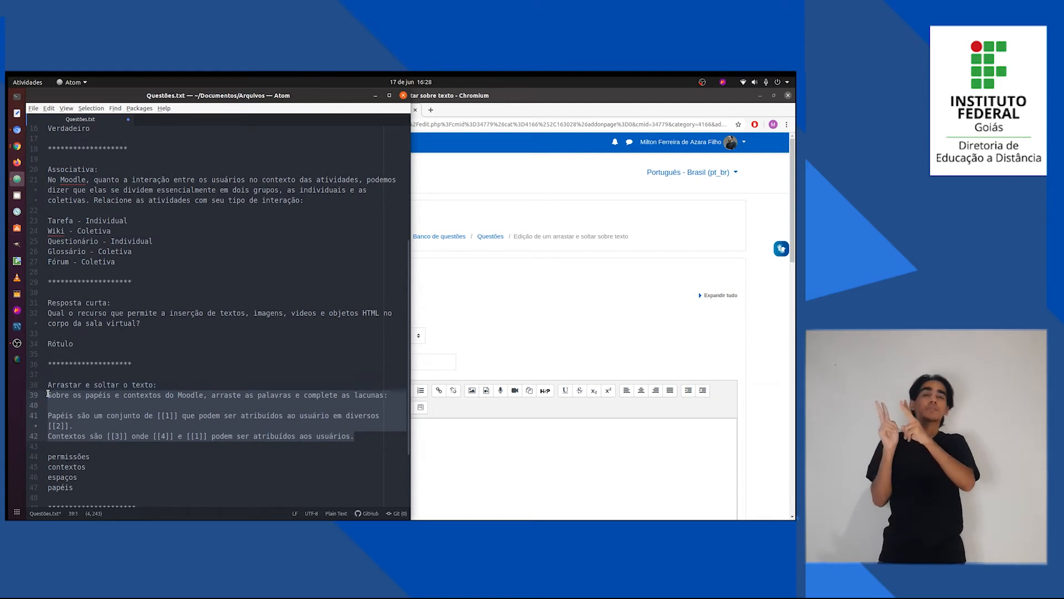
pyautogui.hotkey('ctrl', 'c')
pyautogui.hotkey('alt', 'Tab')
pyautogui.hotkey('ctrl', 'v')
# Remove the empty line between the introductory sentence and the "Papéis são um conjunto de..." paragraph in the question text.
pyautogui.click(275, 442)
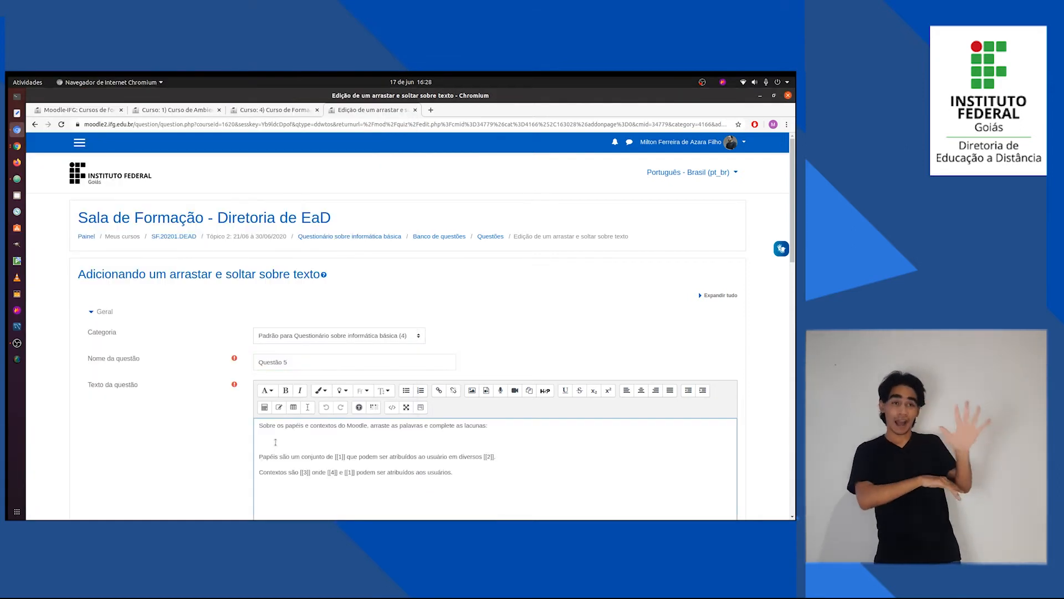
pyautogui.press('BackSpace')
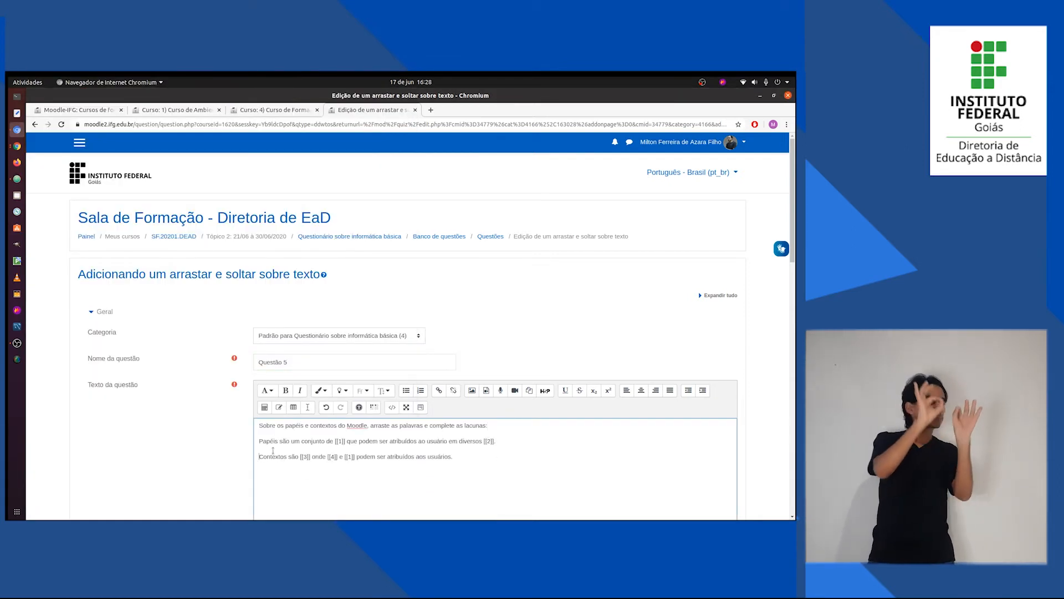
pyautogui.press('BackSpace')
pyautogui.press('Return')
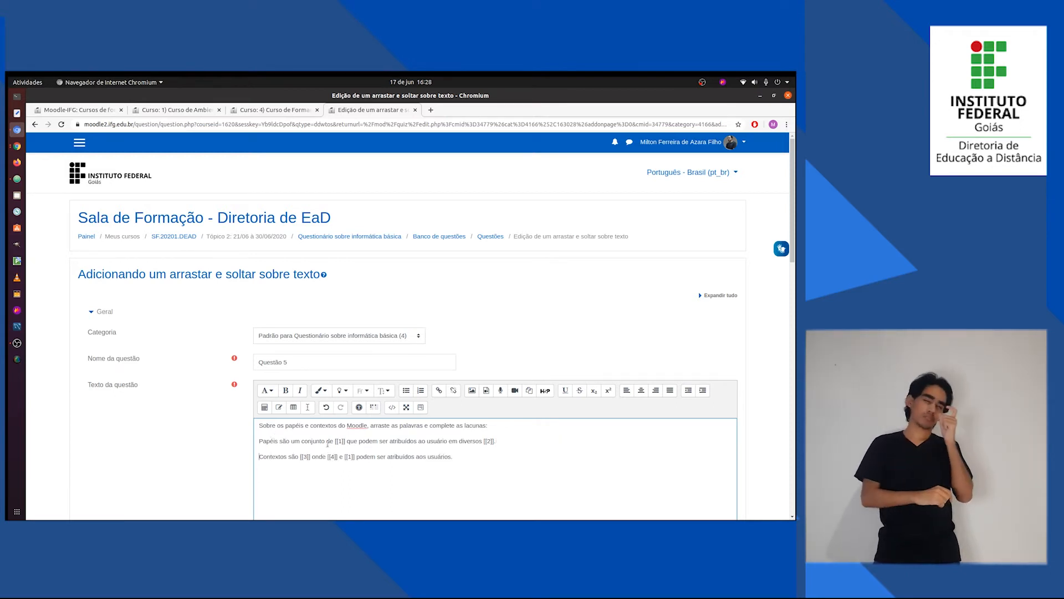
pyautogui.moveTo(336, 441); pyautogui.dragTo(343, 441)
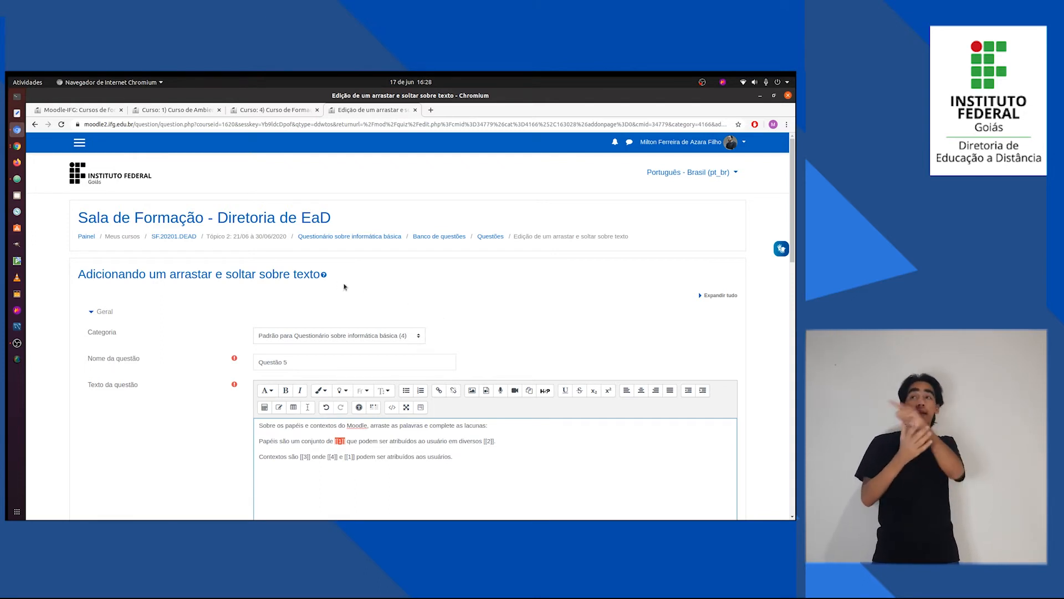
# Read the help for the drag-and-drop question type and examine the numbered gap markers in the question text.
pyautogui.click(325, 276)
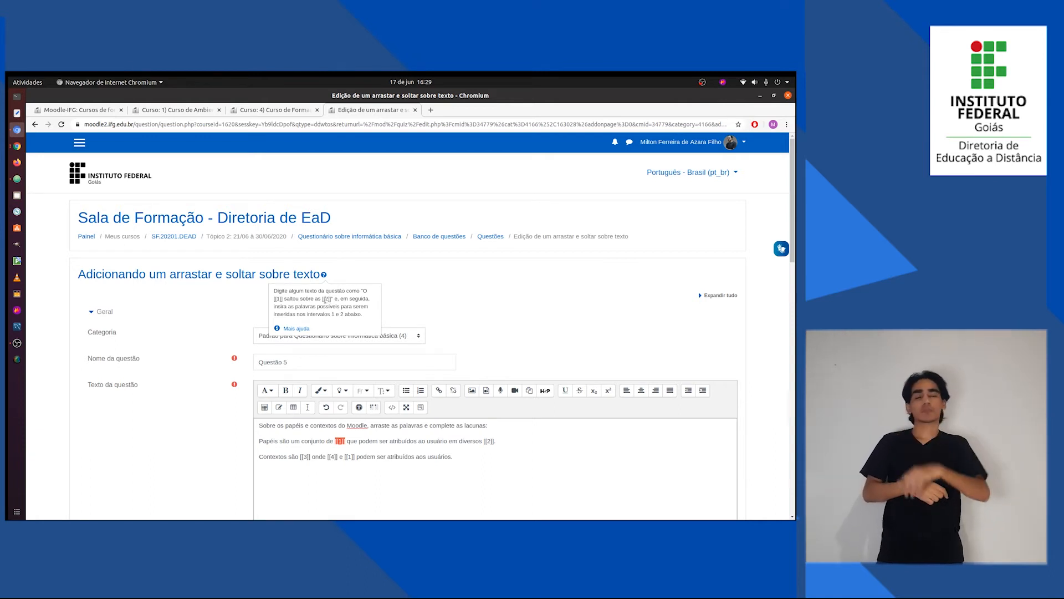
pyautogui.click(457, 466)
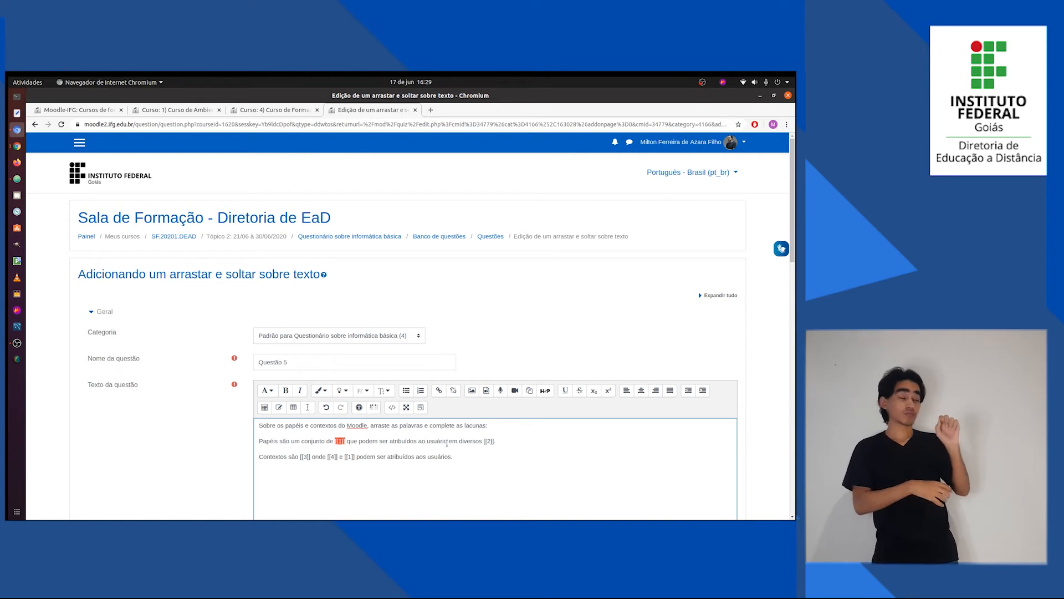
pyautogui.moveTo(485, 441); pyautogui.dragTo(491, 441)
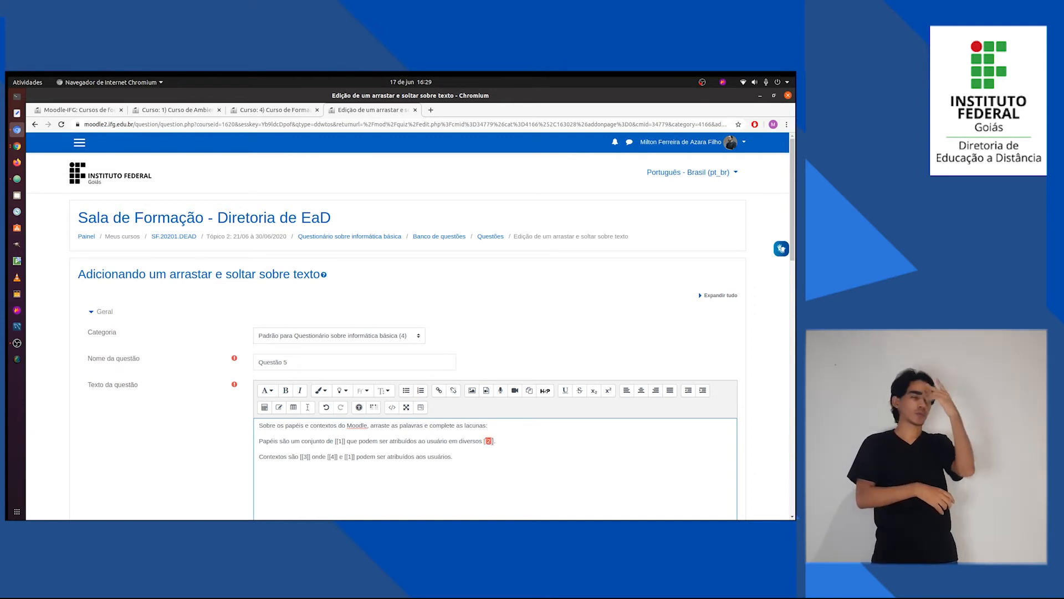
pyautogui.click(471, 454)
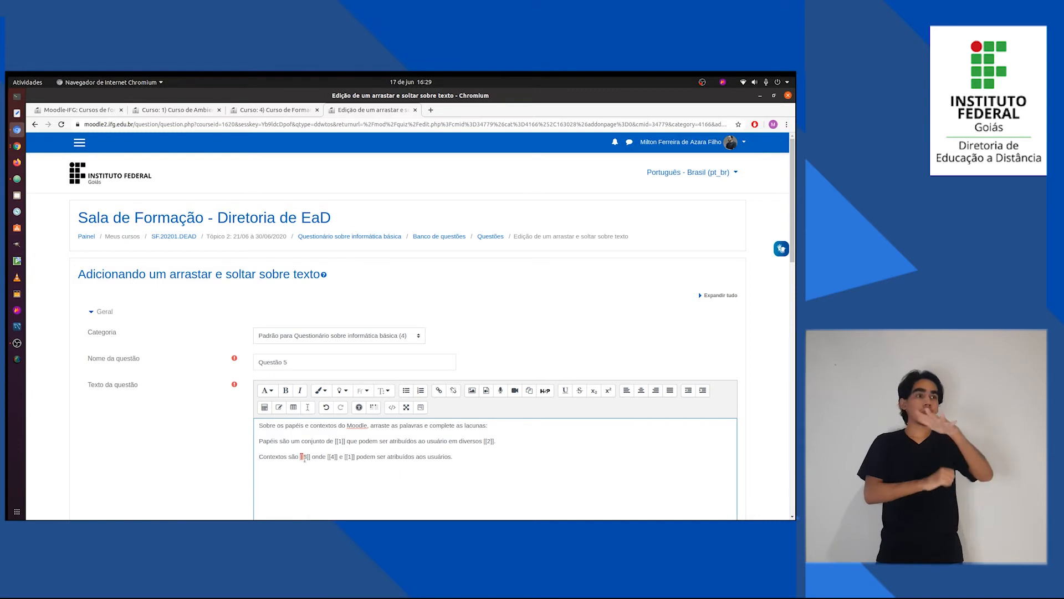
pyautogui.moveTo(304, 458); pyautogui.dragTo(309, 458)
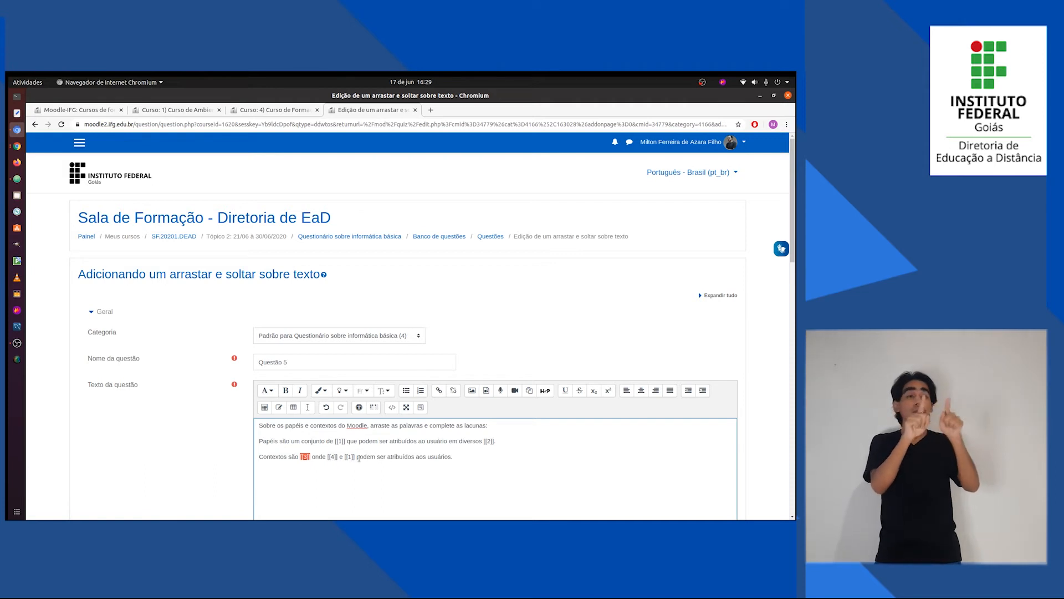
pyautogui.click(492, 442)
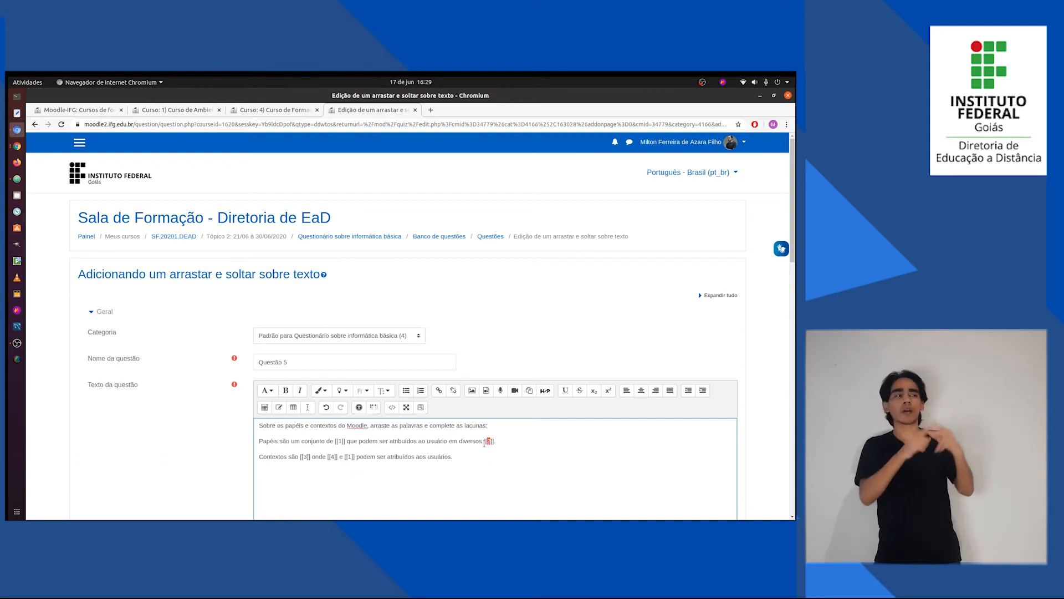
# Examine the answer fields under Opções and how their bracketed numbers correspond to the gaps in the question text.
pyautogui.scroll(-5, 444, 449)
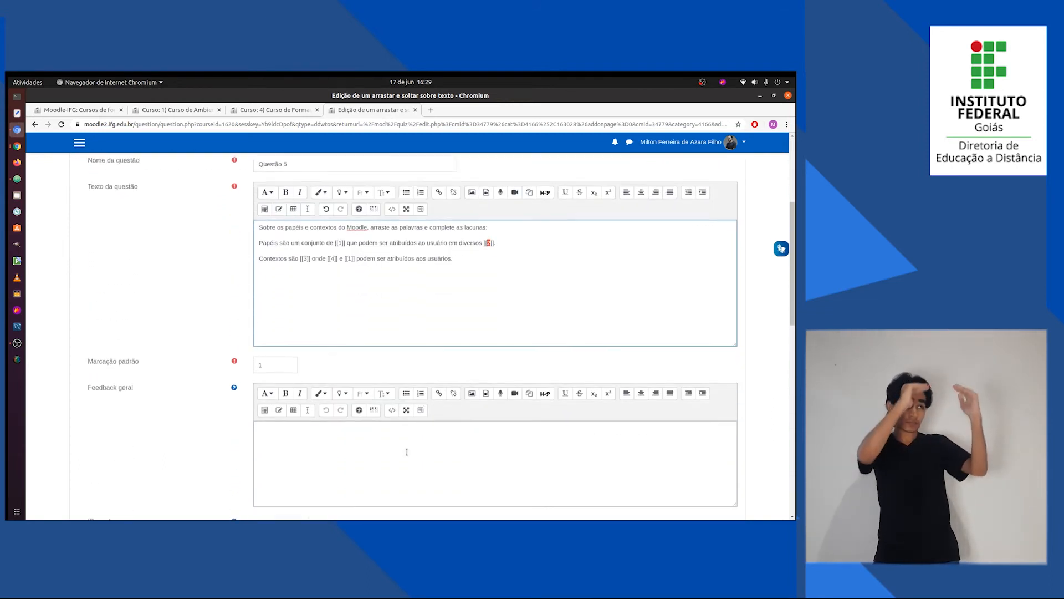
pyautogui.scroll(-3, 261, 459)
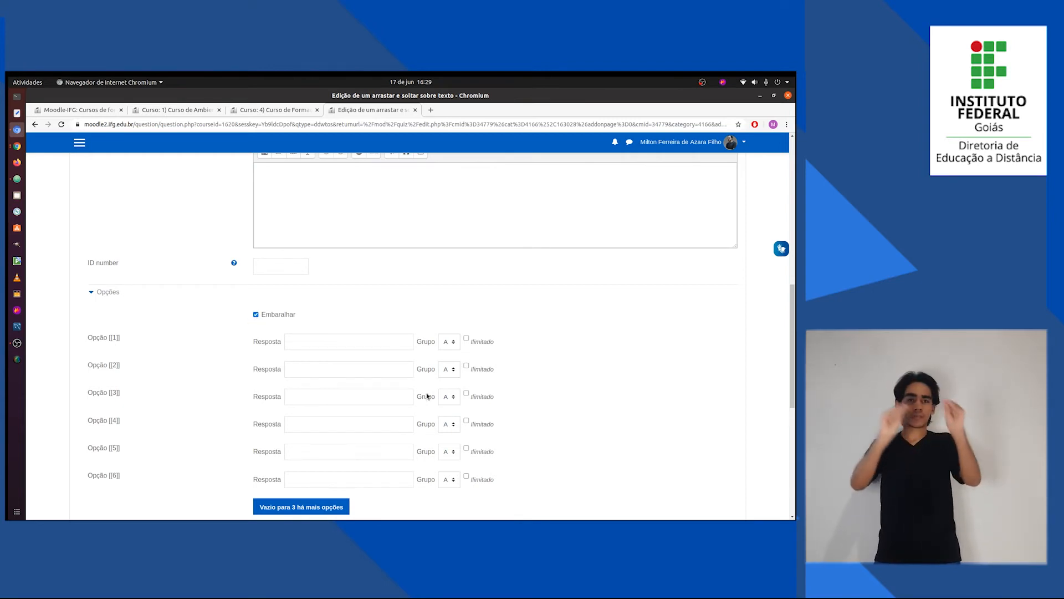
pyautogui.click(348, 344)
pyautogui.click(344, 371)
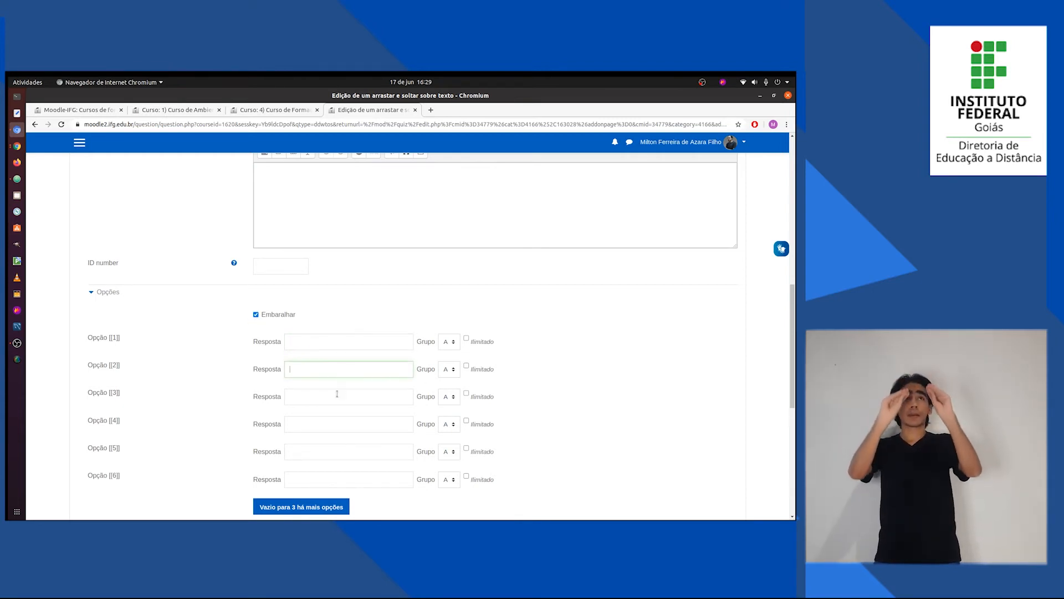
pyautogui.click(334, 397)
pyautogui.click(323, 426)
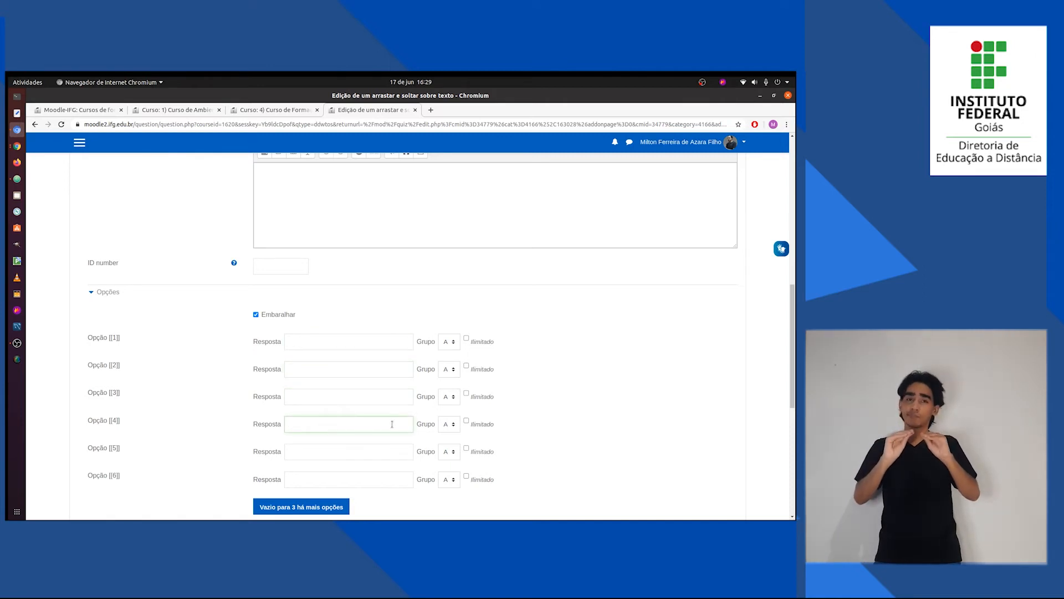
pyautogui.scroll(5, 378, 380)
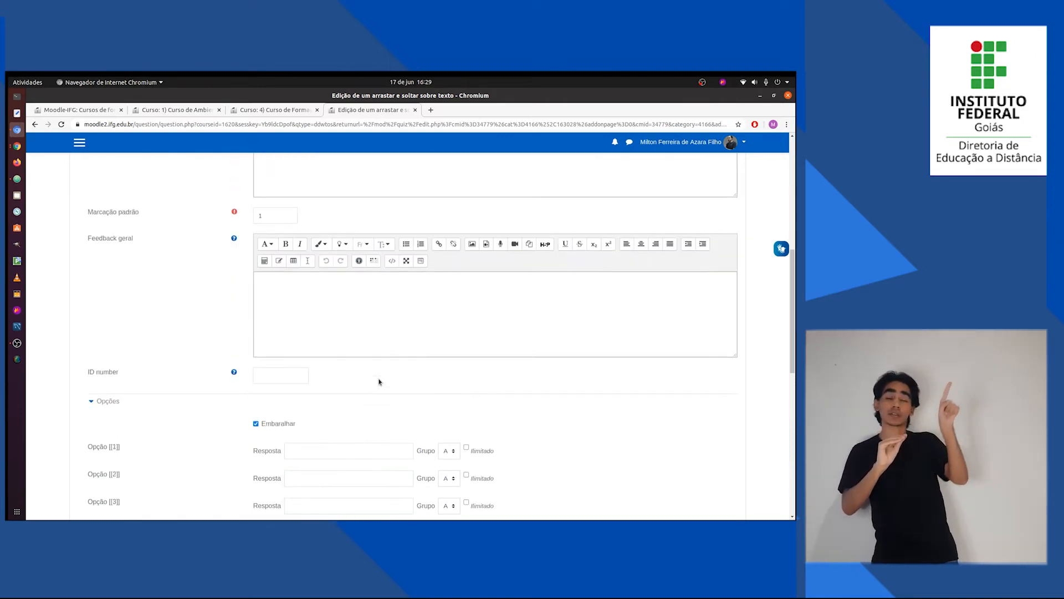
pyautogui.scroll(-4, 319, 328)
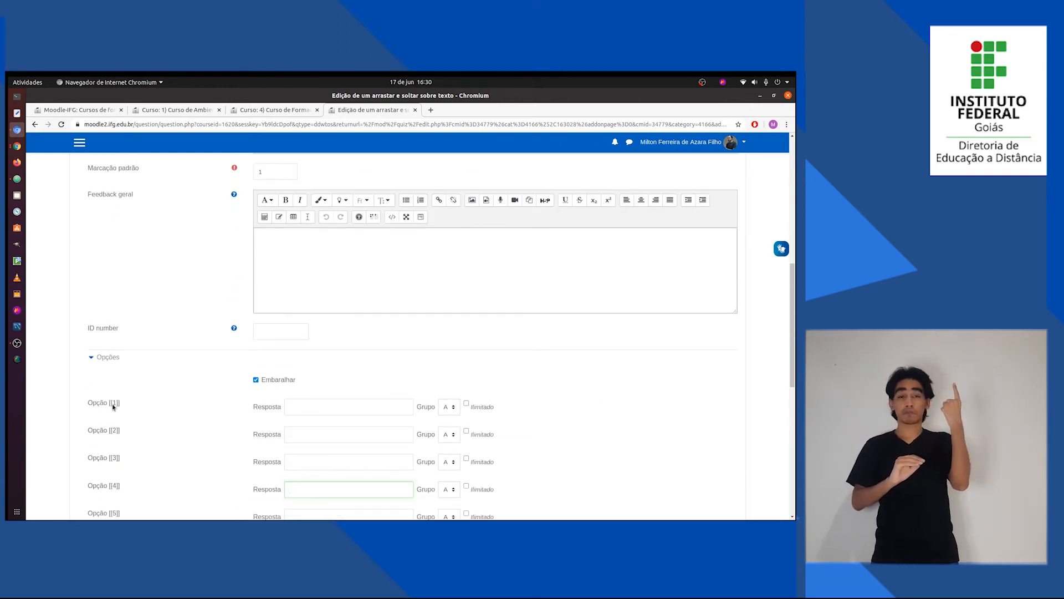
pyautogui.click(113, 407)
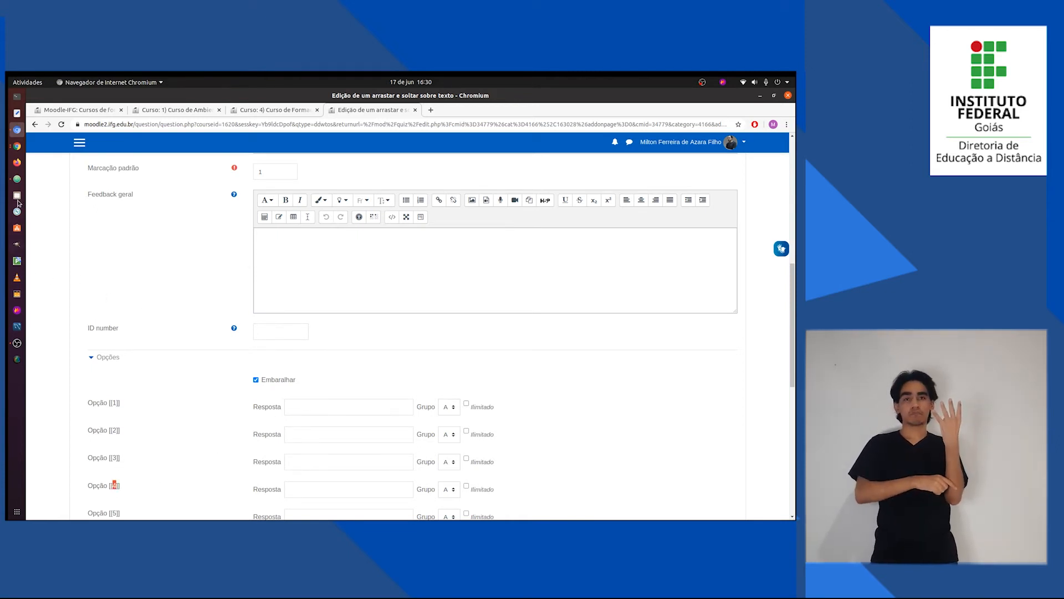
# Copy the word "permissões" from Questões.txt into the answer of Opção [[1]].
pyautogui.click(16, 178)
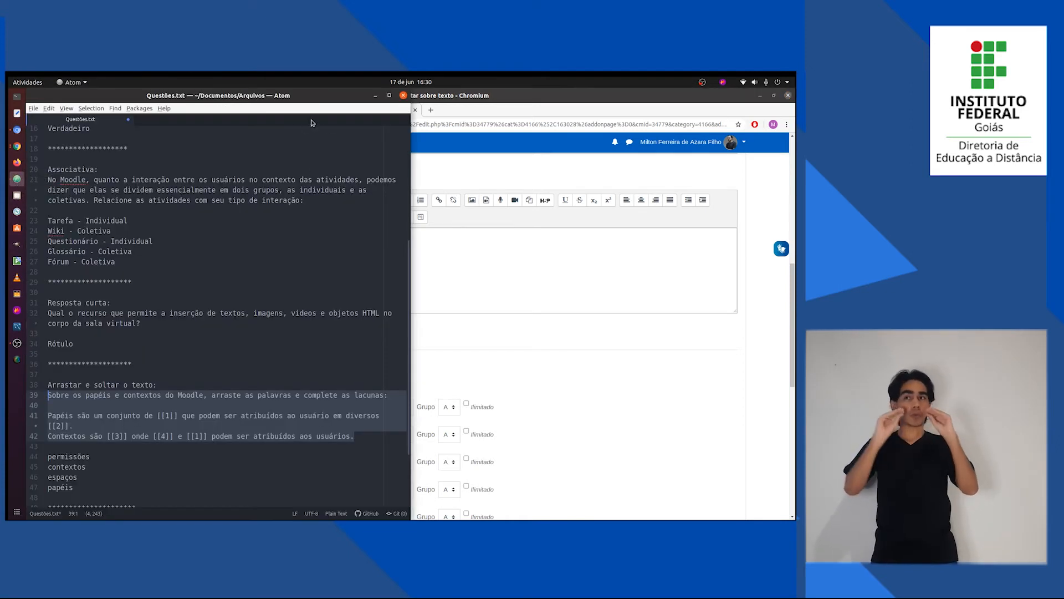
pyautogui.scroll(-2, 210, 407)
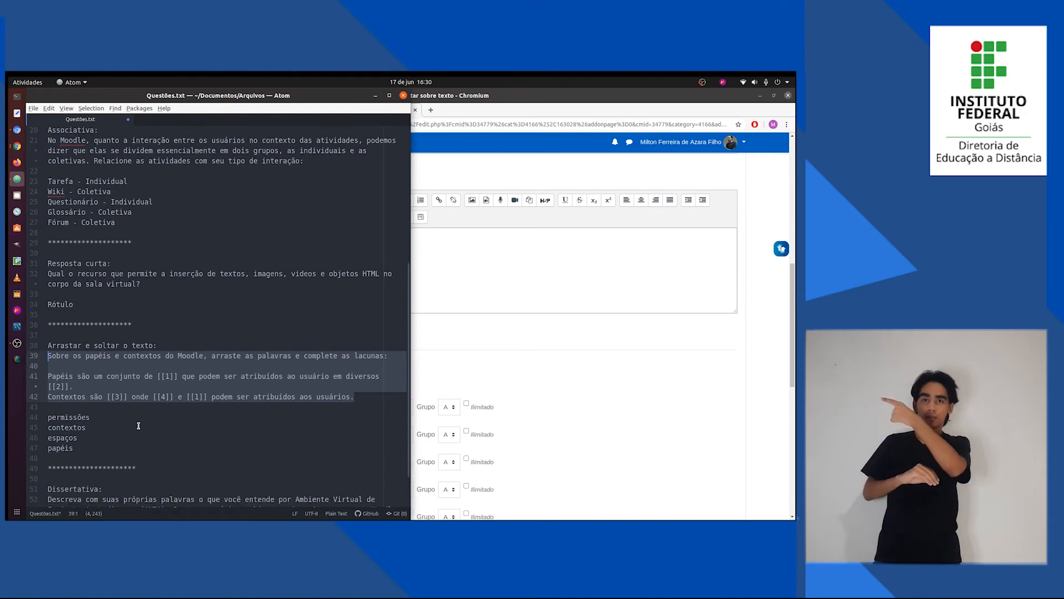
pyautogui.doubleClick(78, 417)
pyautogui.hotkey('ctrl', 'c')
pyautogui.hotkey('alt', 'Tab')
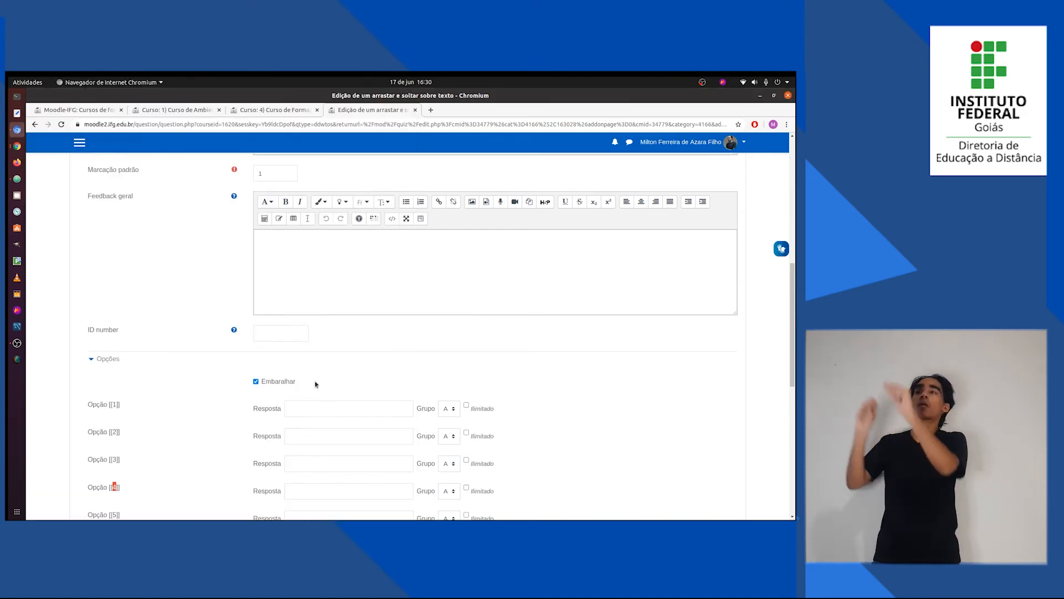
pyautogui.scroll(10, 309, 353)
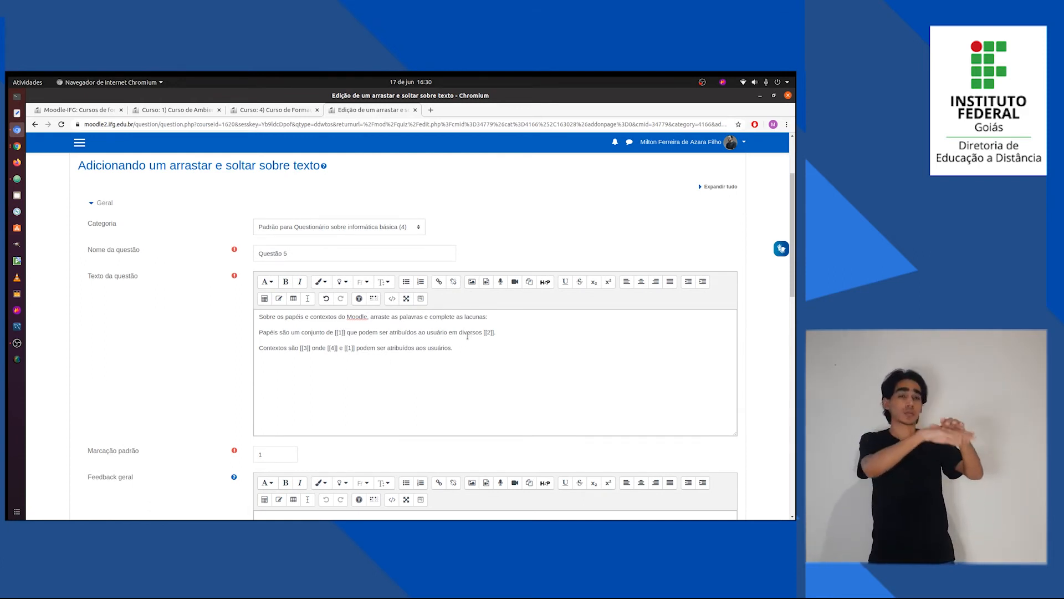
pyautogui.scroll(-5, 488, 335)
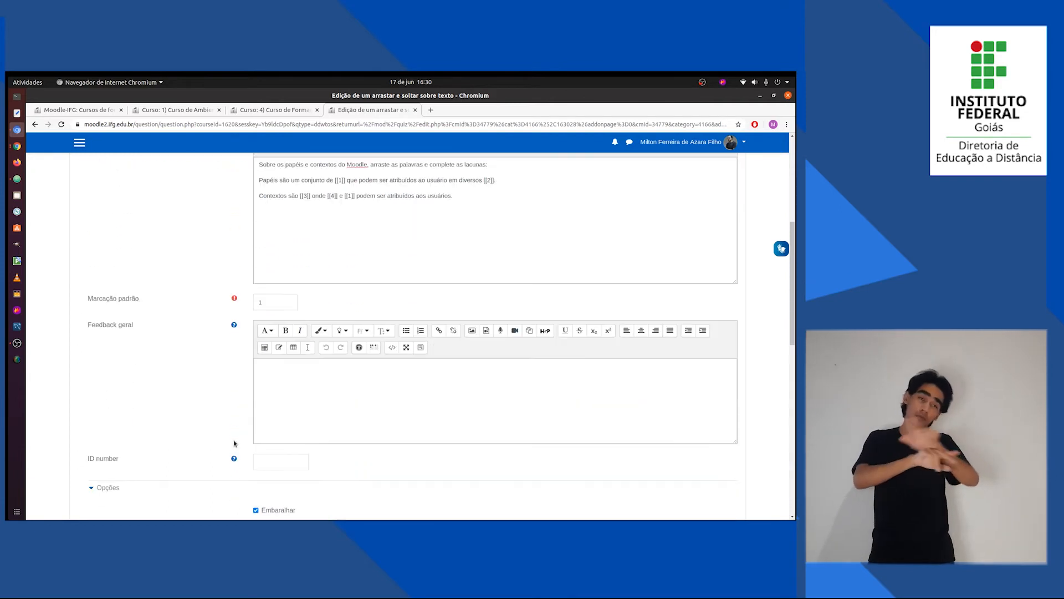
pyautogui.scroll(-2, 327, 356)
pyautogui.click(328, 341)
pyautogui.hotkey('ctrl', 'v')
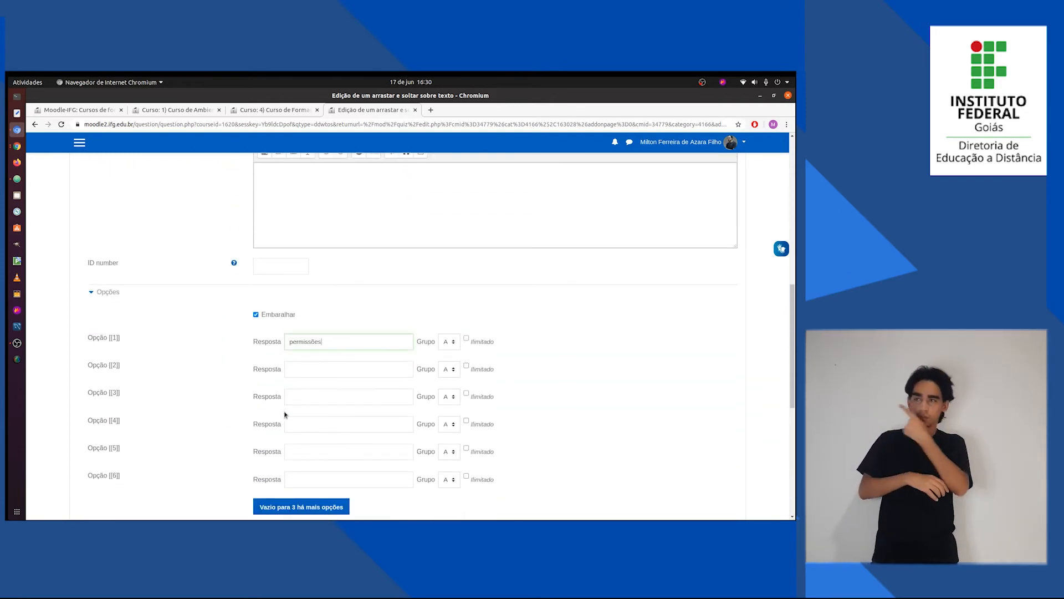
# Copy the word "contextos" from Questões.txt into the answer of Opção [[2]].
pyautogui.hotkey('alt', 'Tab')
pyautogui.doubleClick(76, 426)
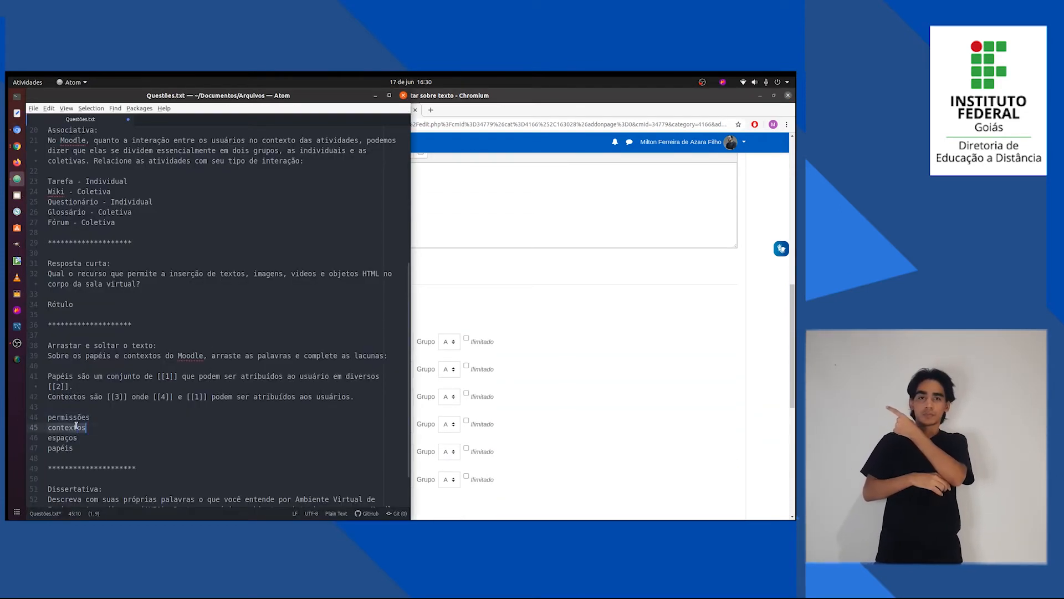
pyautogui.hotkey('ctrl', 'c')
pyautogui.hotkey('alt', 'Tab')
pyautogui.click(304, 370)
pyautogui.hotkey('ctrl', 'v')
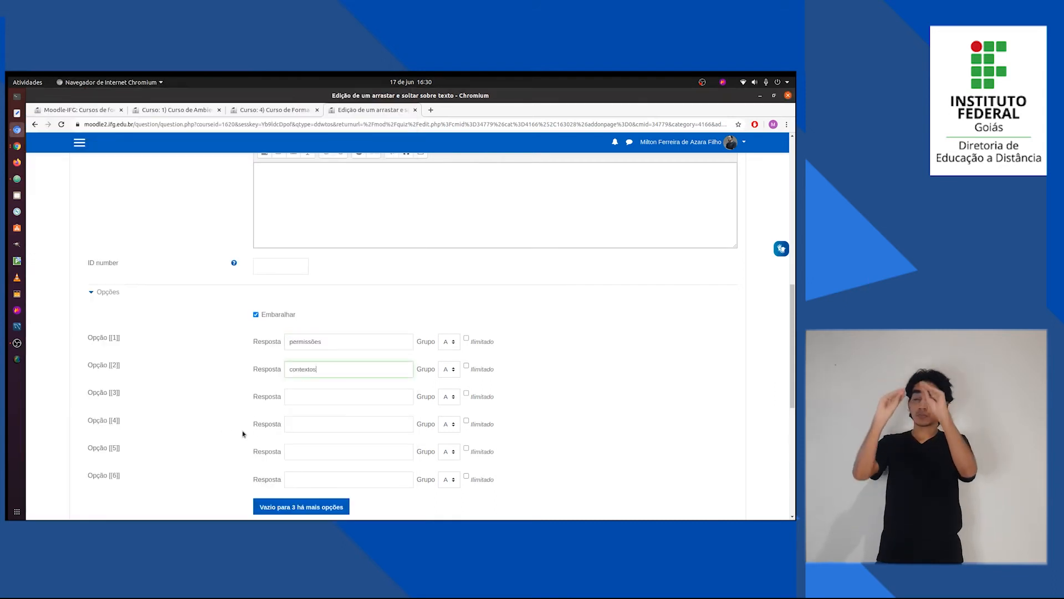
# Copy the word "espaços" from Questões.txt into the answer of Opção [[3]].
pyautogui.hotkey('alt', 'Tab')
pyautogui.doubleClick(65, 437)
pyautogui.hotkey('ctrl', 'c')
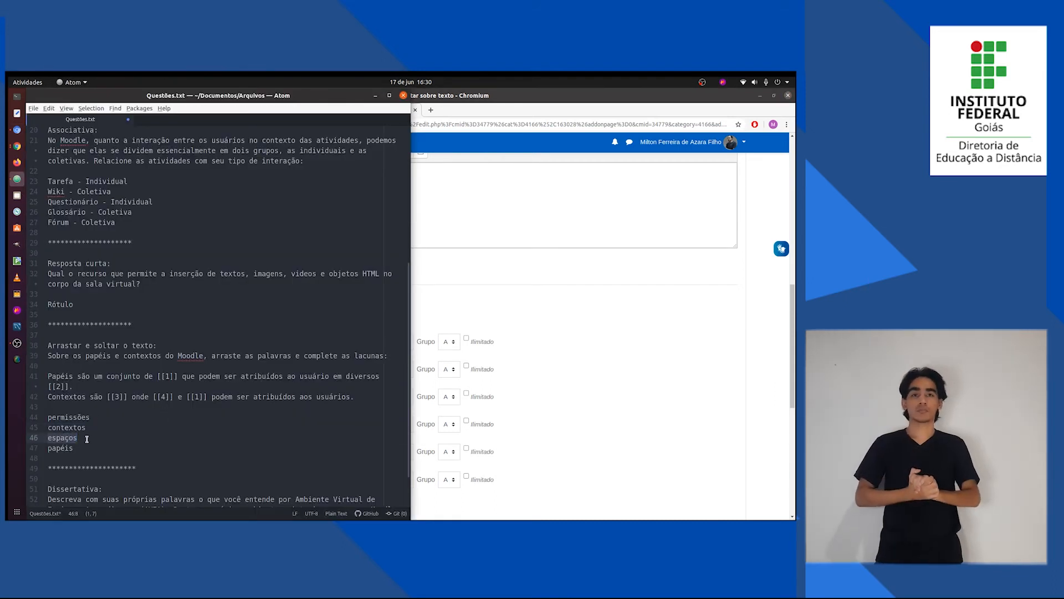
pyautogui.hotkey('alt', 'Tab')
pyautogui.hotkey('ctrl', 'v')
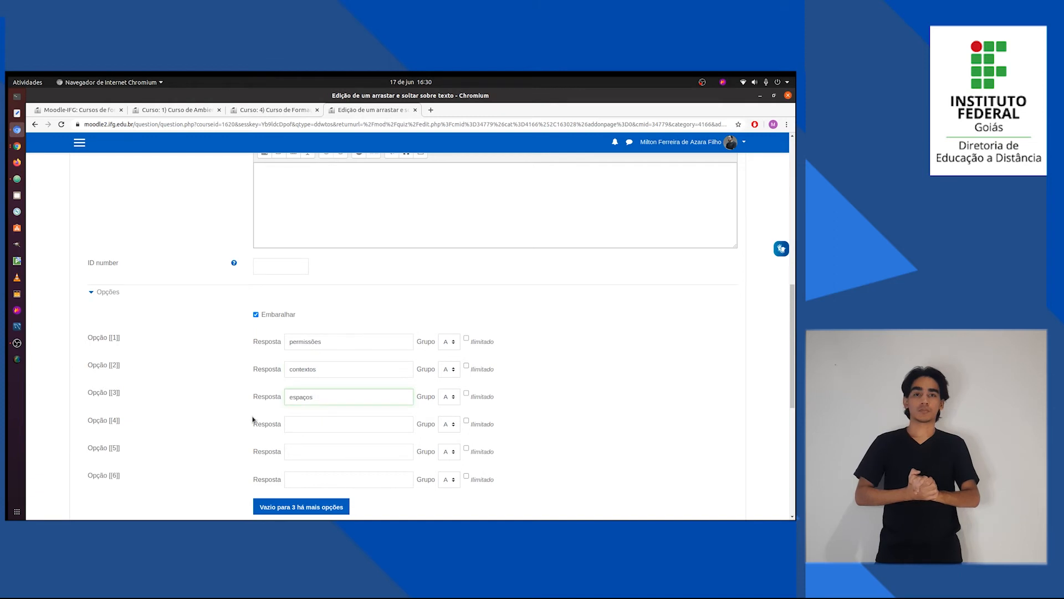
# Check the fourth gap in the question text and copy "papéis" from Questões.txt into the answer of Opção [[4]].
pyautogui.hotkey('alt', 'Tab')
pyautogui.hotkey('alt', 'Tab')
pyautogui.scroll(8, 287, 332)
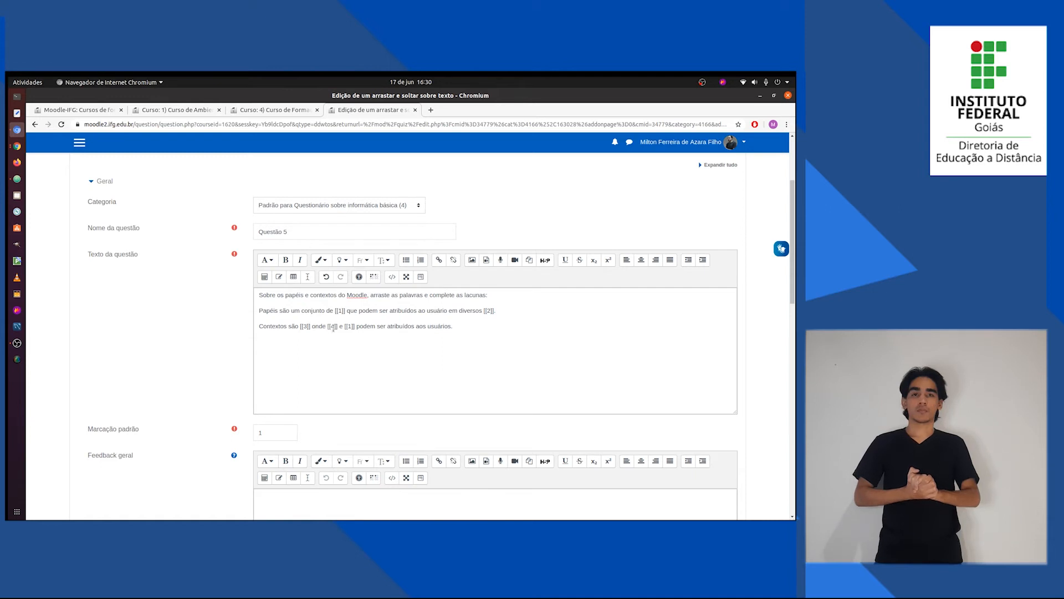
pyautogui.hotkey('alt', 'Tab')
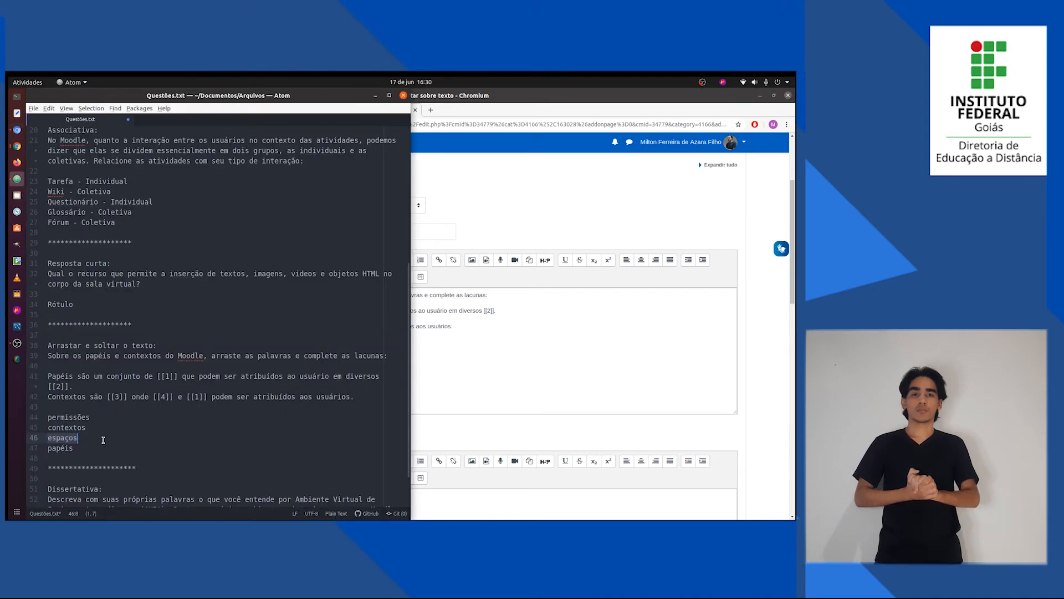
pyautogui.doubleClick(65, 447)
pyautogui.hotkey('alt', 'Tab')
pyautogui.scroll(-10, 246, 452)
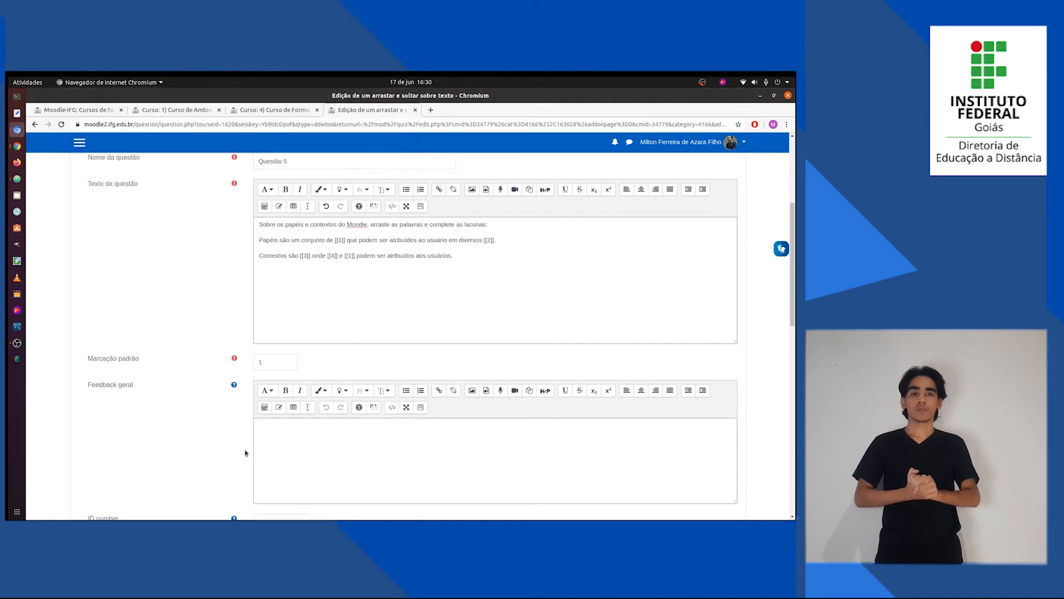
pyautogui.scroll(-3, 248, 453)
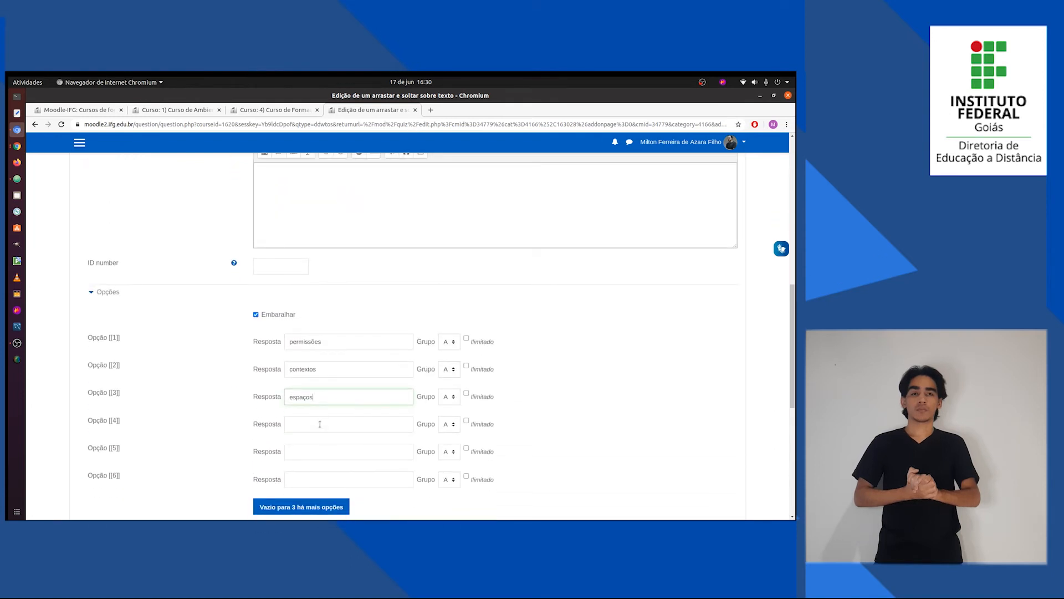
pyautogui.click(320, 424)
pyautogui.hotkey('ctrl', 'v')
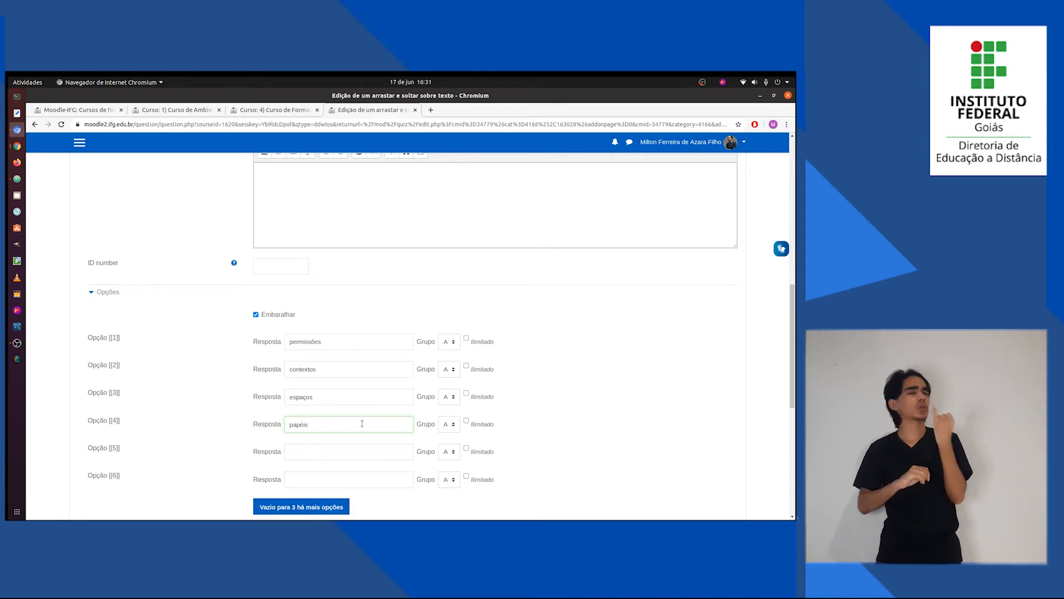
# Compare the options with the gaps in the question text and mark the answers of Opção [[1]] to [[4]] as ilimitado.
pyautogui.scroll(3, 348, 420)
pyautogui.scroll(-2, 336, 427)
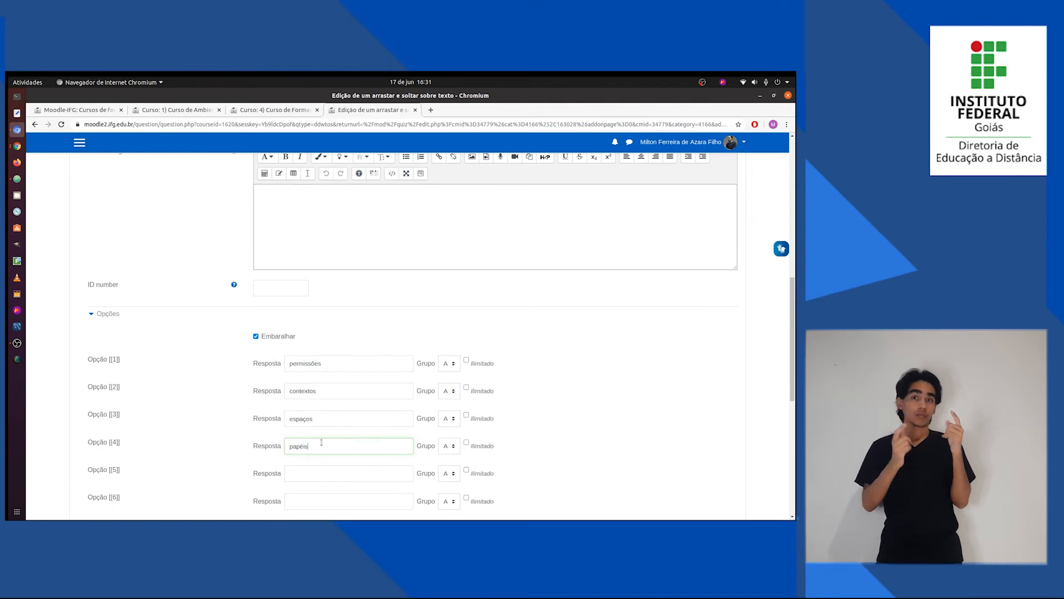
pyautogui.scroll(1, 320, 447)
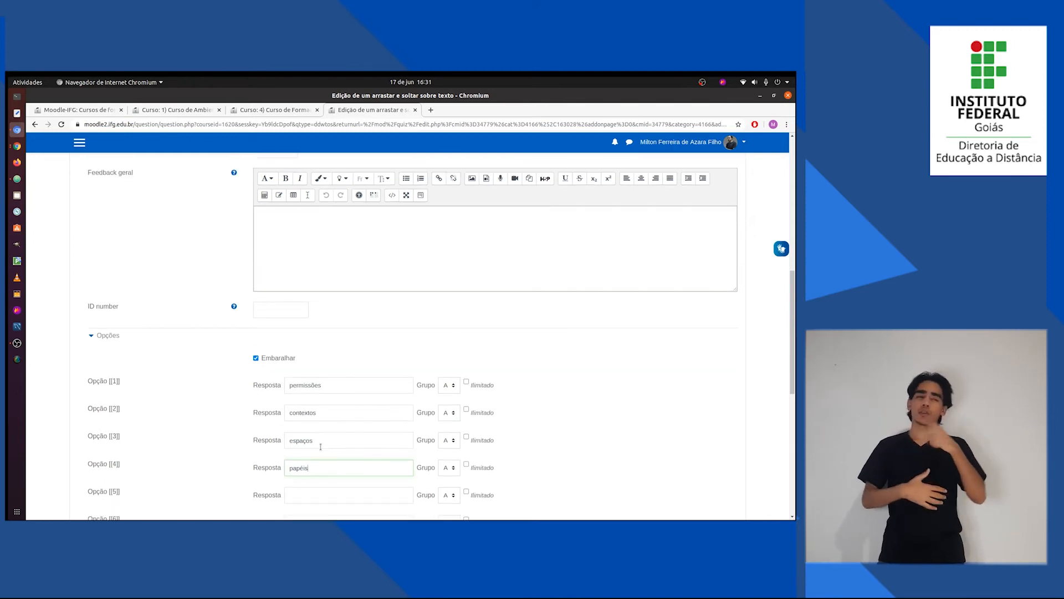
pyautogui.scroll(9, 318, 471)
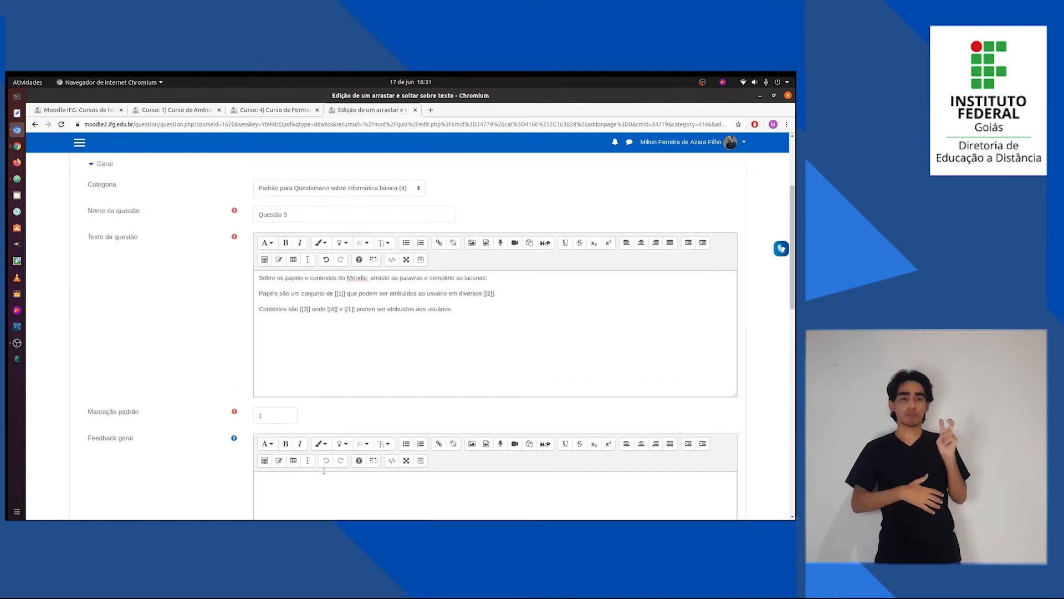
pyautogui.scroll(-4, 324, 470)
pyautogui.scroll(-4, 324, 470)
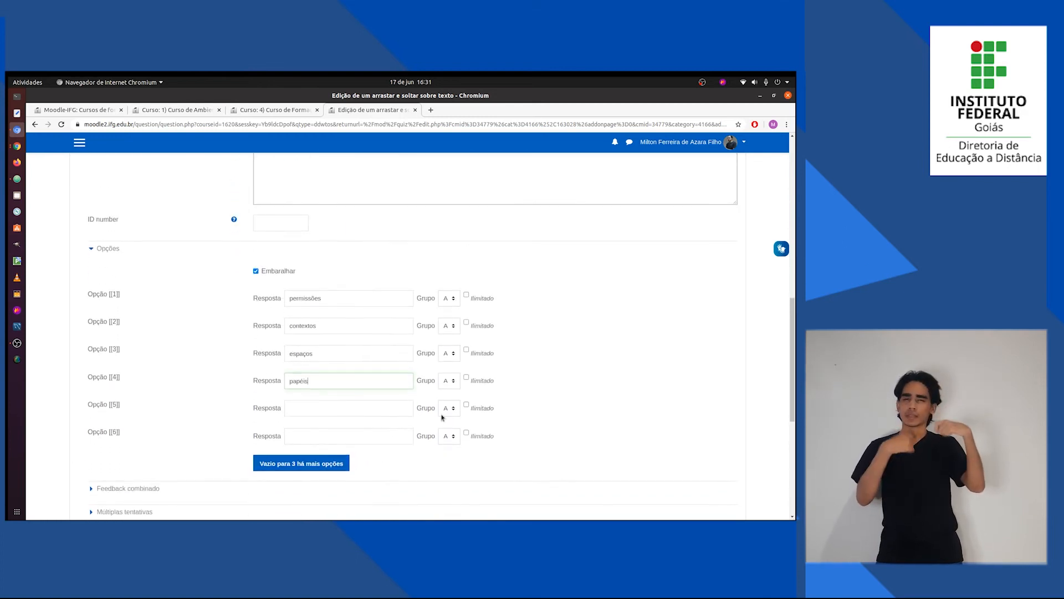
pyautogui.click(466, 377)
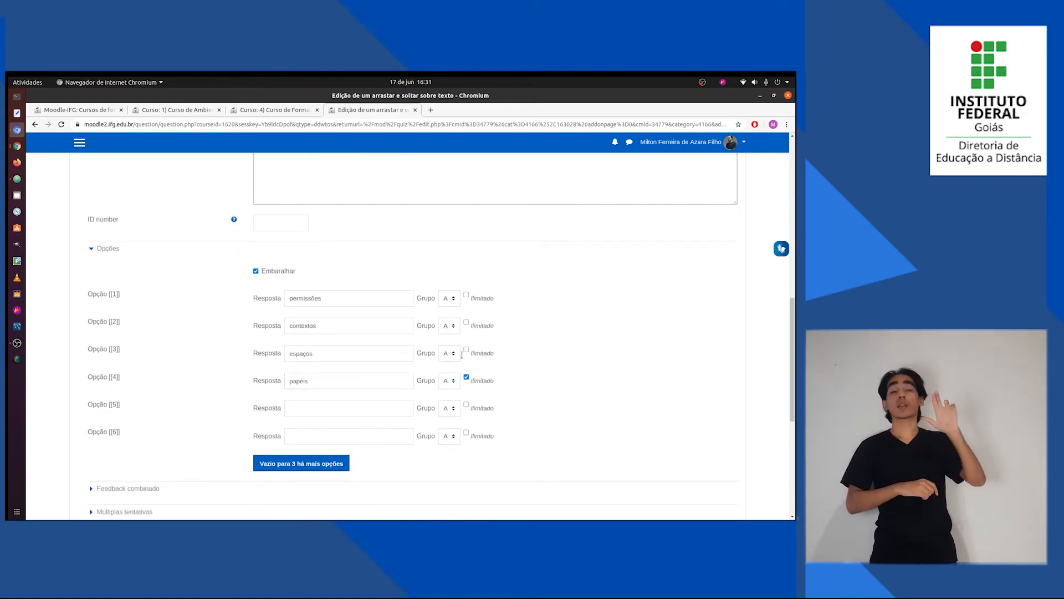
pyautogui.click(466, 323)
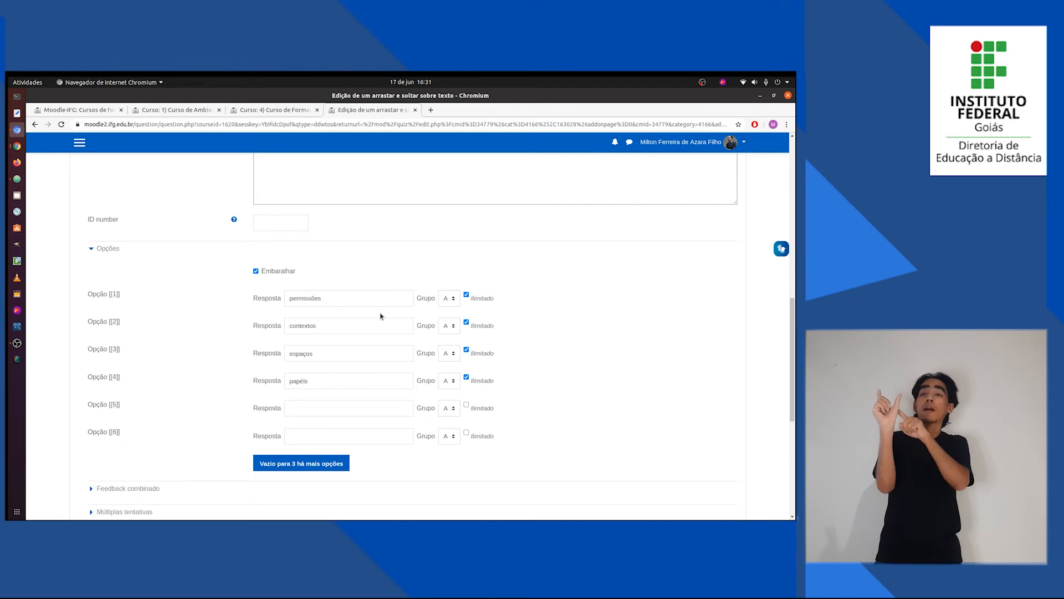
pyautogui.scroll(8, 381, 316)
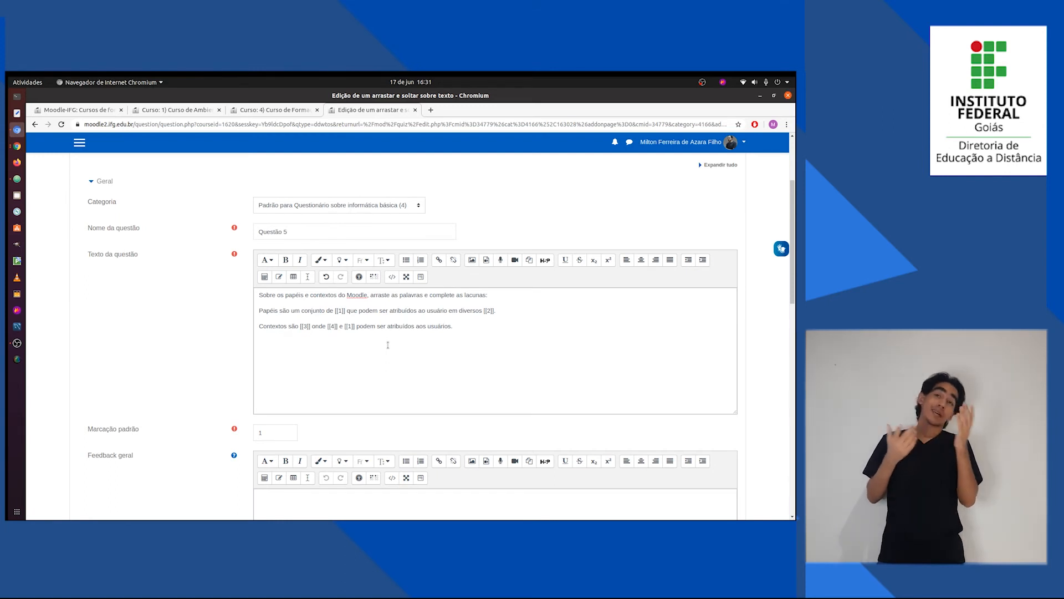
# Review the numbered gaps in the Questão 5 text against the answer options and save the question to the quiz.
pyautogui.scroll(-3, 403, 397)
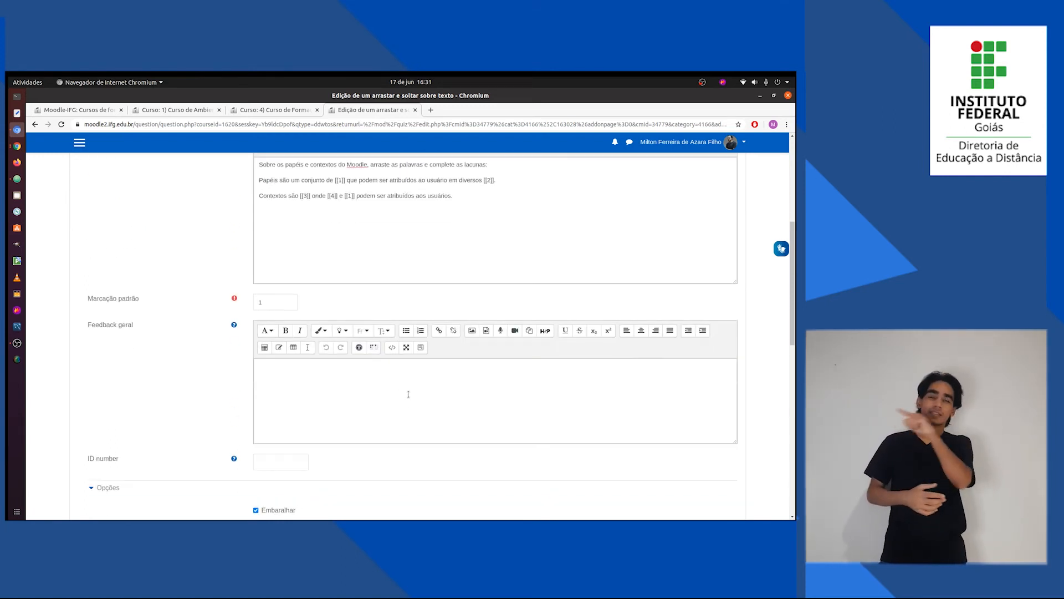
pyautogui.scroll(3, 409, 394)
pyautogui.moveTo(481, 266); pyautogui.dragTo(242, 226)
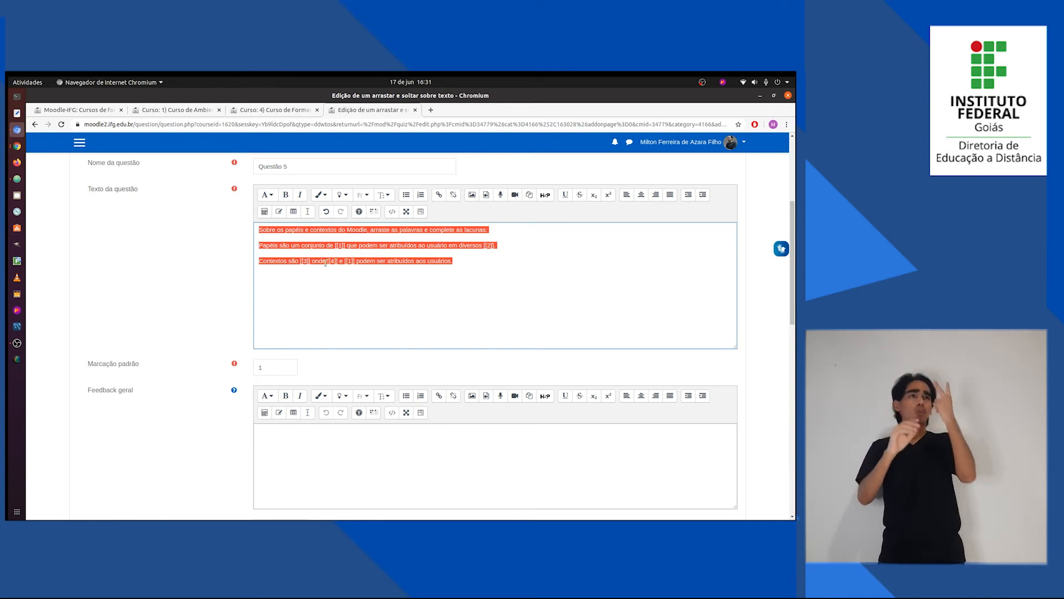
pyautogui.click(328, 246)
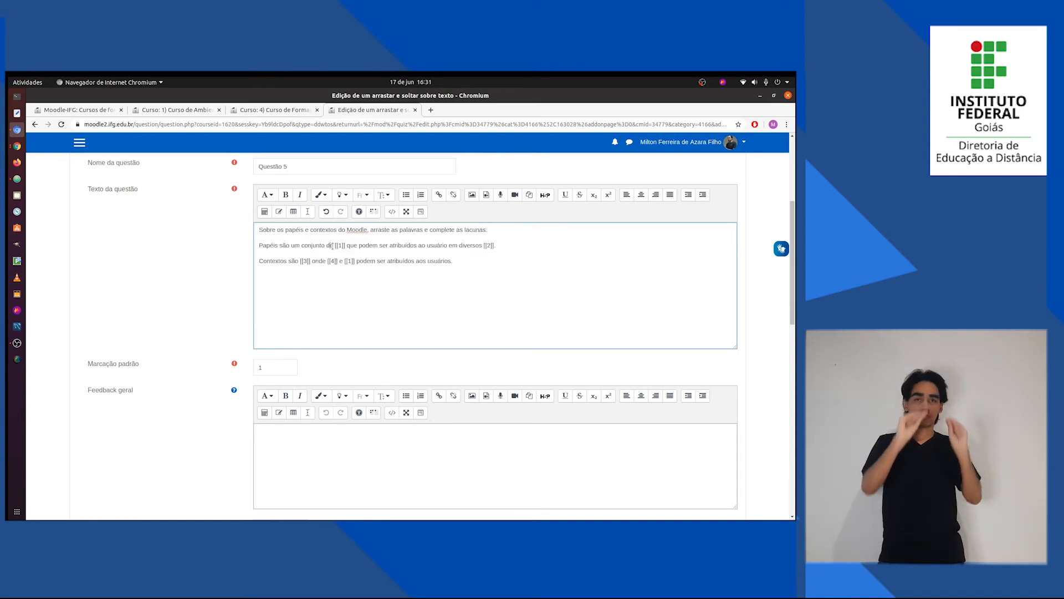
pyautogui.moveTo(335, 245); pyautogui.dragTo(342, 246)
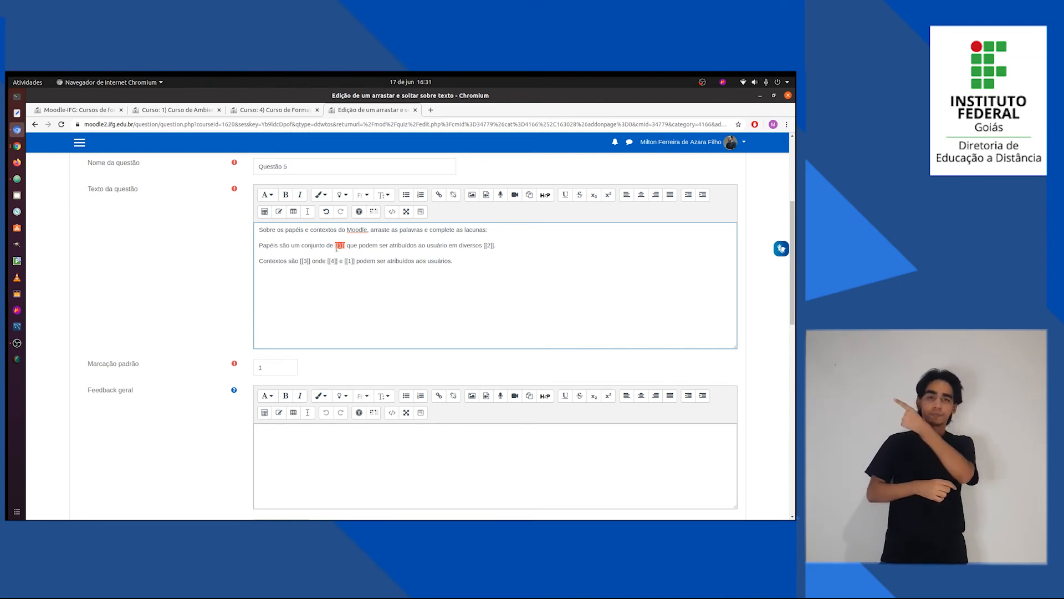
pyautogui.scroll(-5, 135, 417)
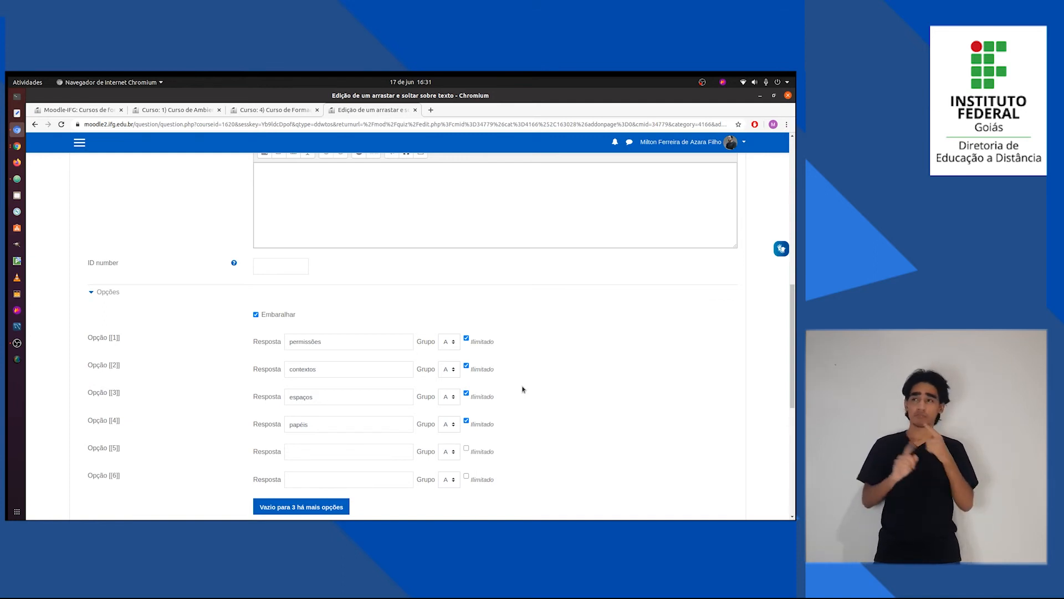
pyautogui.scroll(-5, 554, 391)
pyautogui.scroll(-4, 565, 391)
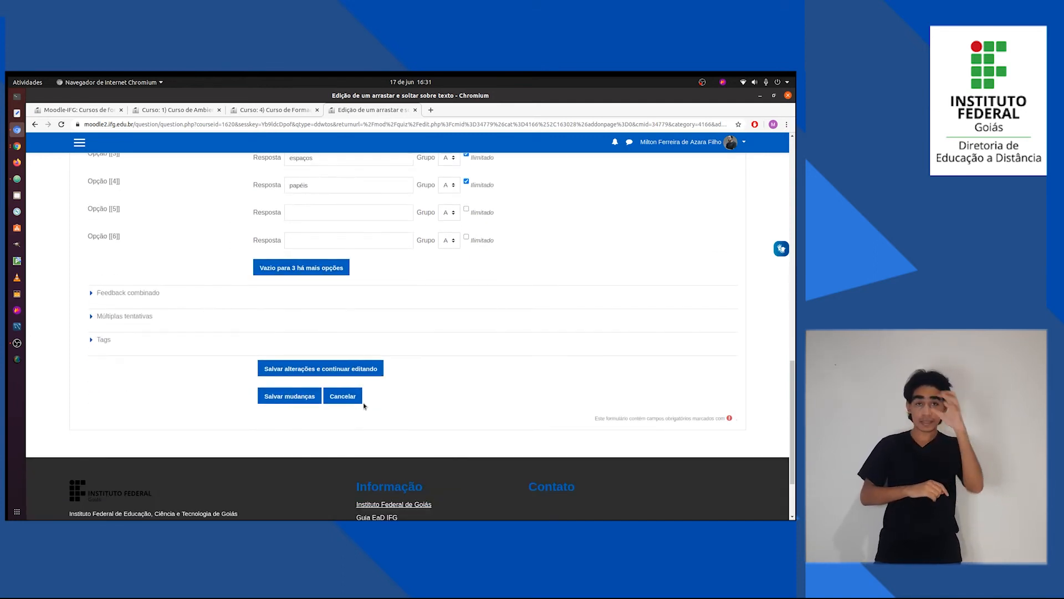
pyautogui.click(292, 396)
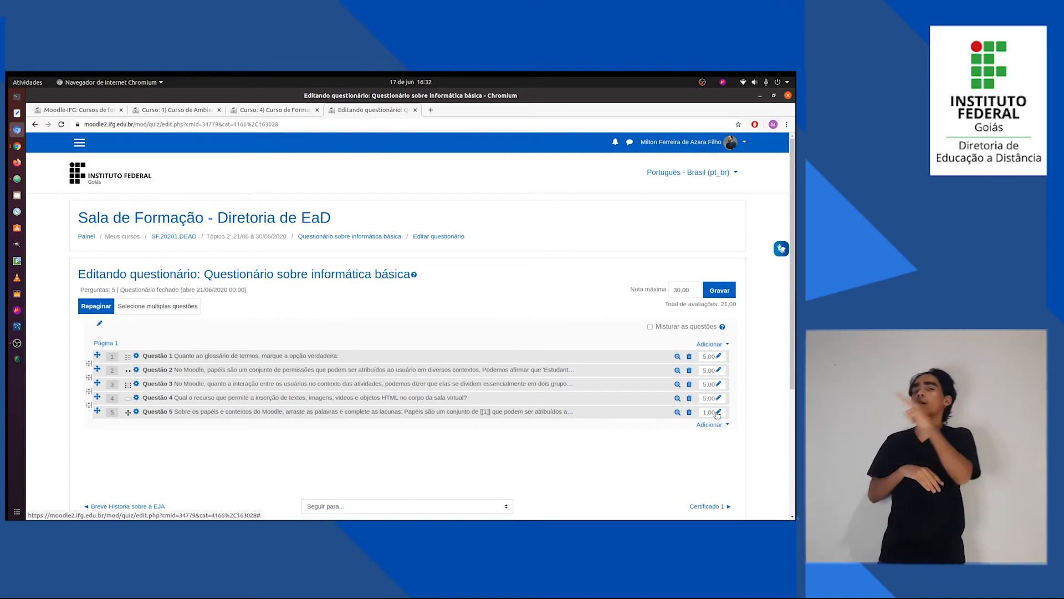
# Set the grade of Questão 5 to 5 in the quiz's question list.
pyautogui.click(716, 413)
pyautogui.write('5')
pyautogui.press('Return')
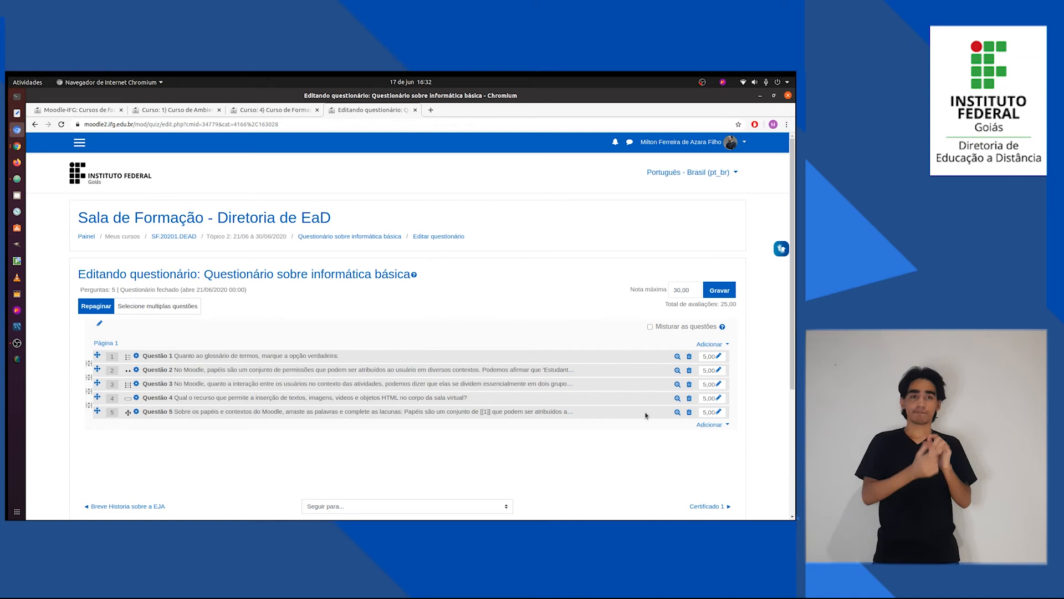
# Preview Questão 5 and move the preview window over the middle of the quiz page.
pyautogui.click(678, 412)
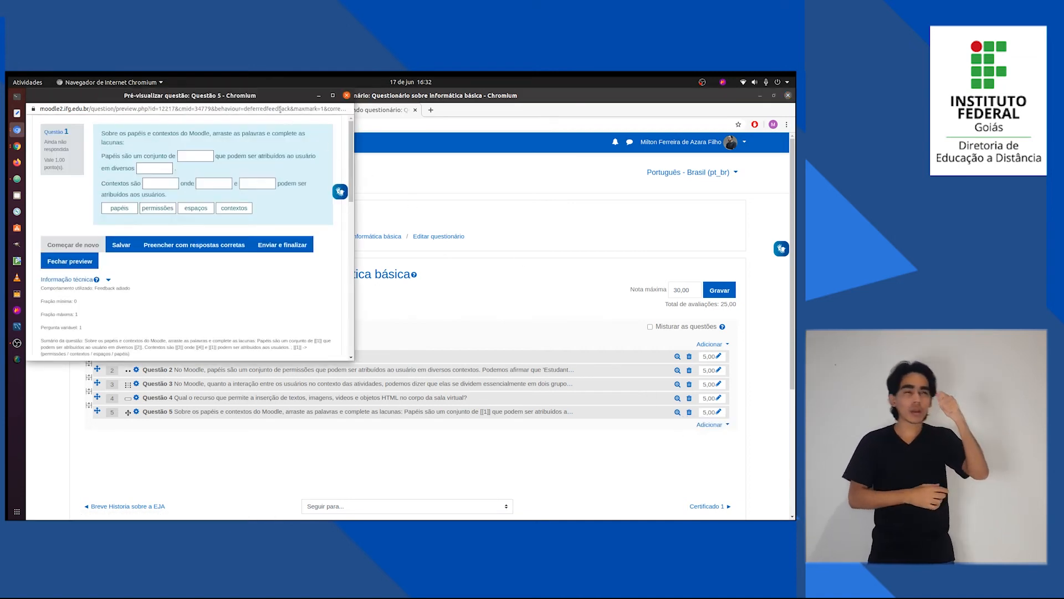
pyautogui.moveTo(278, 109); pyautogui.dragTo(483, 181)
pyautogui.click(293, 122)
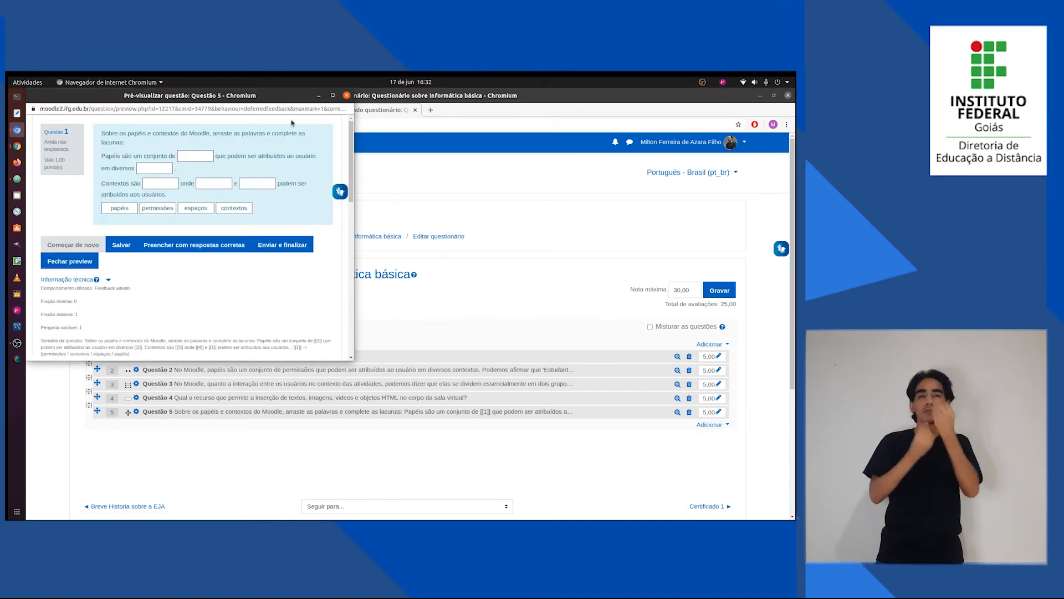
pyautogui.moveTo(290, 98); pyautogui.dragTo(590, 191)
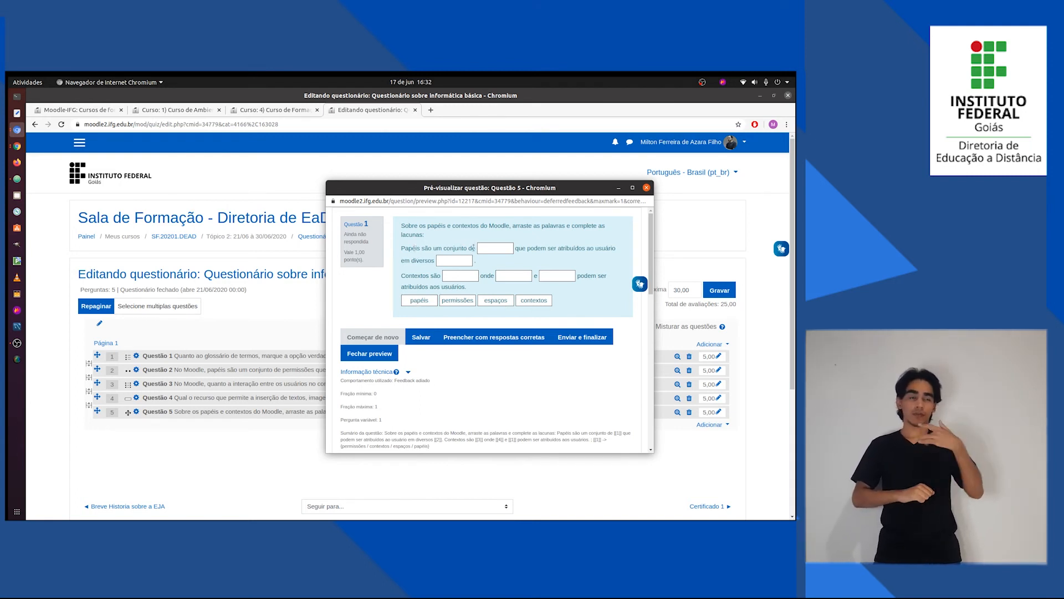
# Test the preview by filling the gaps in order with permissões, espaços, espaços, permissões and papéis, and close the preview.
pyautogui.moveTo(457, 299); pyautogui.dragTo(486, 251)
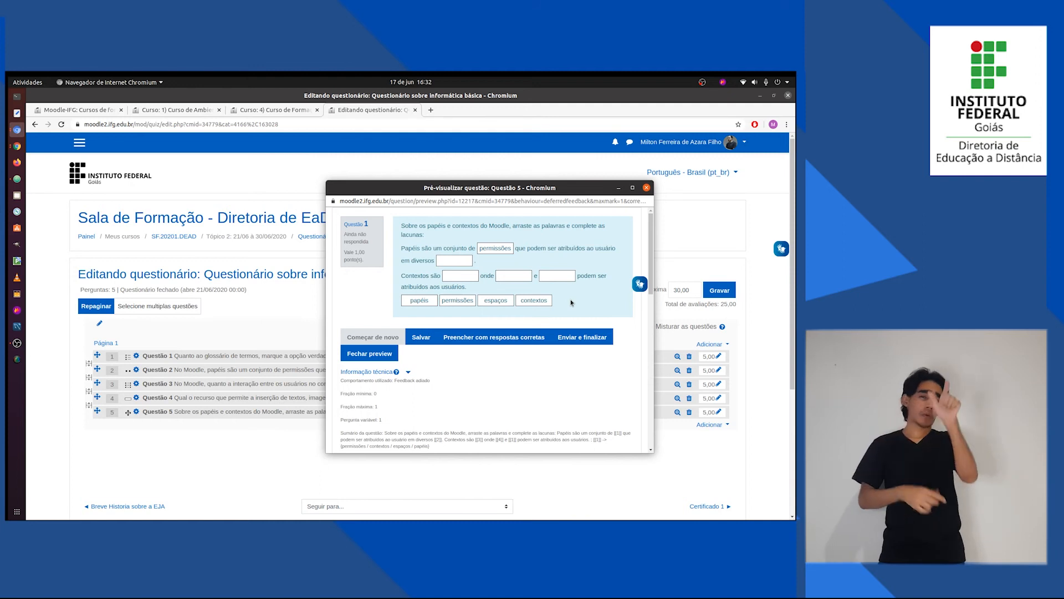
pyautogui.moveTo(509, 299); pyautogui.dragTo(454, 259)
pyautogui.moveTo(457, 300); pyautogui.dragTo(460, 276)
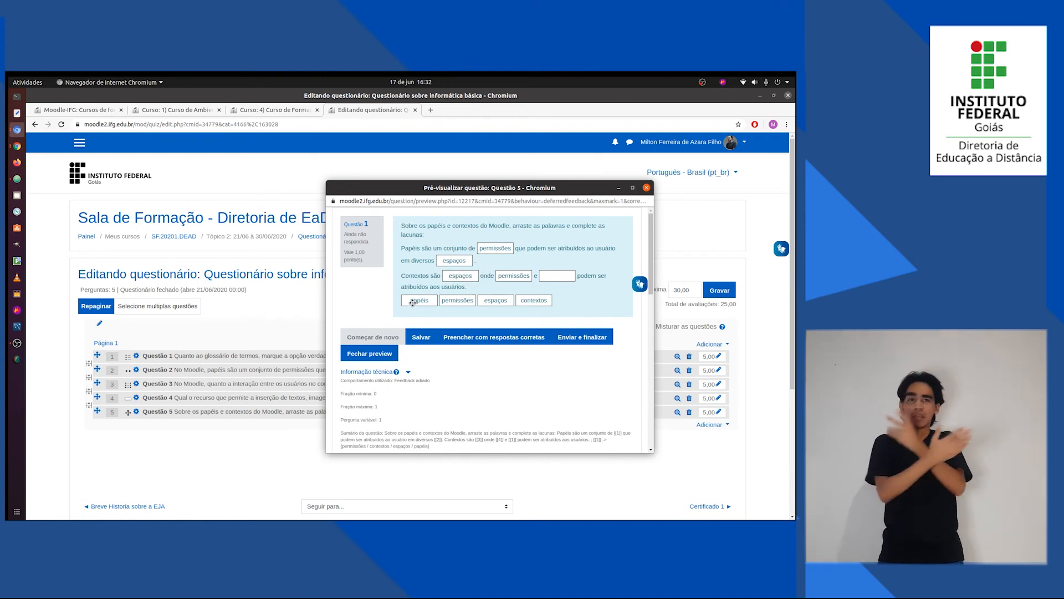
pyautogui.moveTo(415, 303); pyautogui.dragTo(556, 276)
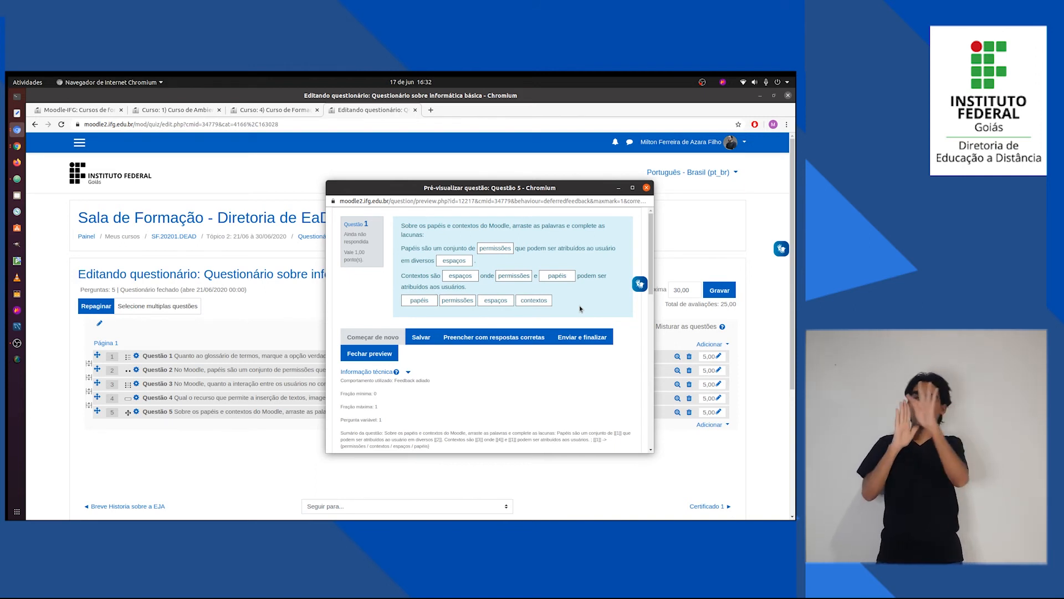
pyautogui.click(646, 188)
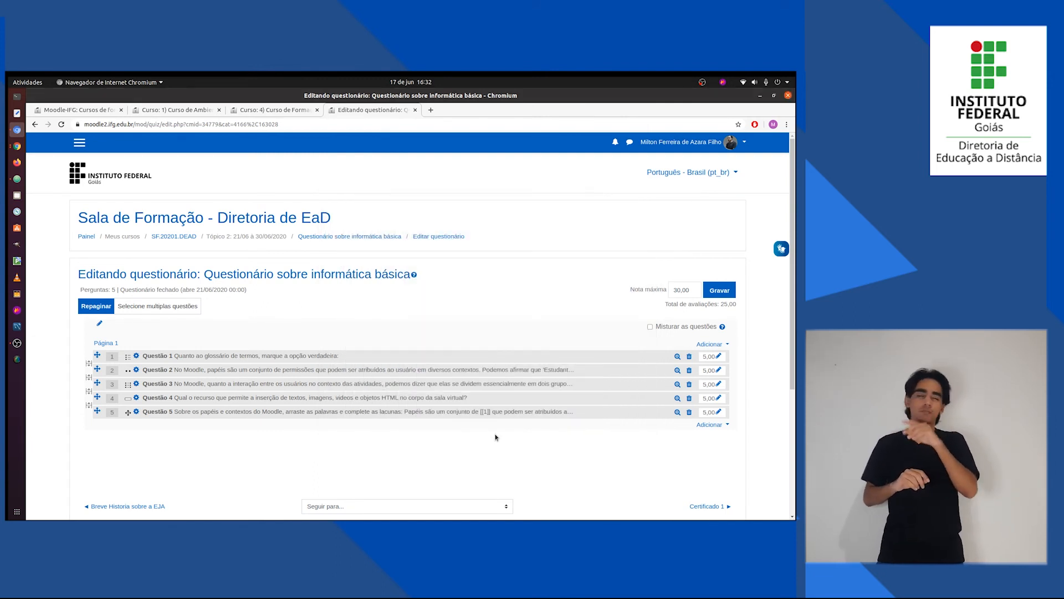
# Check the last prepared question in Questões.txt and add a new question of type Dissertação at the end of the quiz.
pyautogui.click(717, 426)
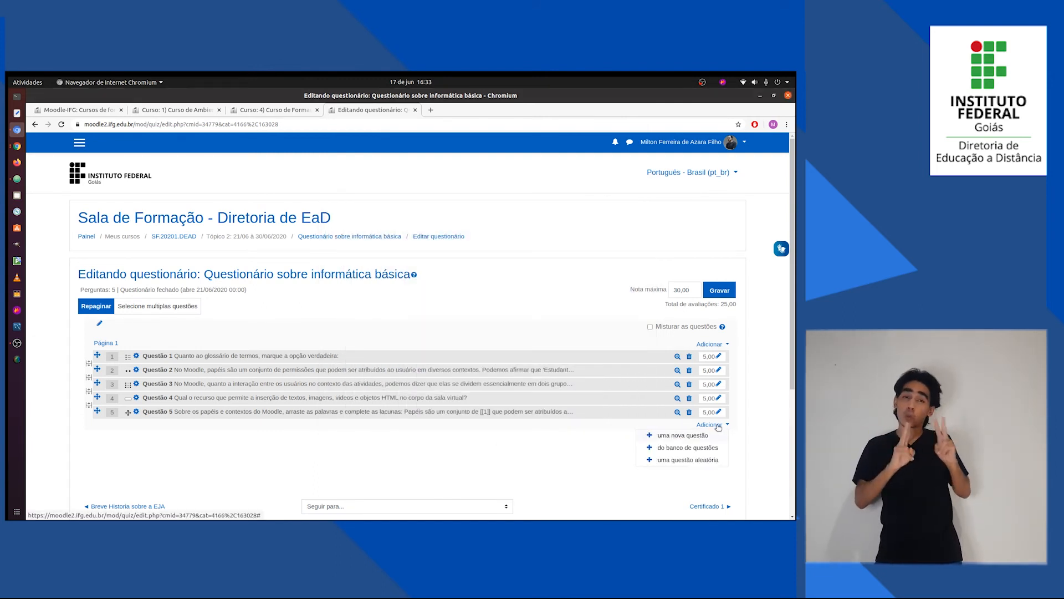
pyautogui.hotkey('alt', 'Tab')
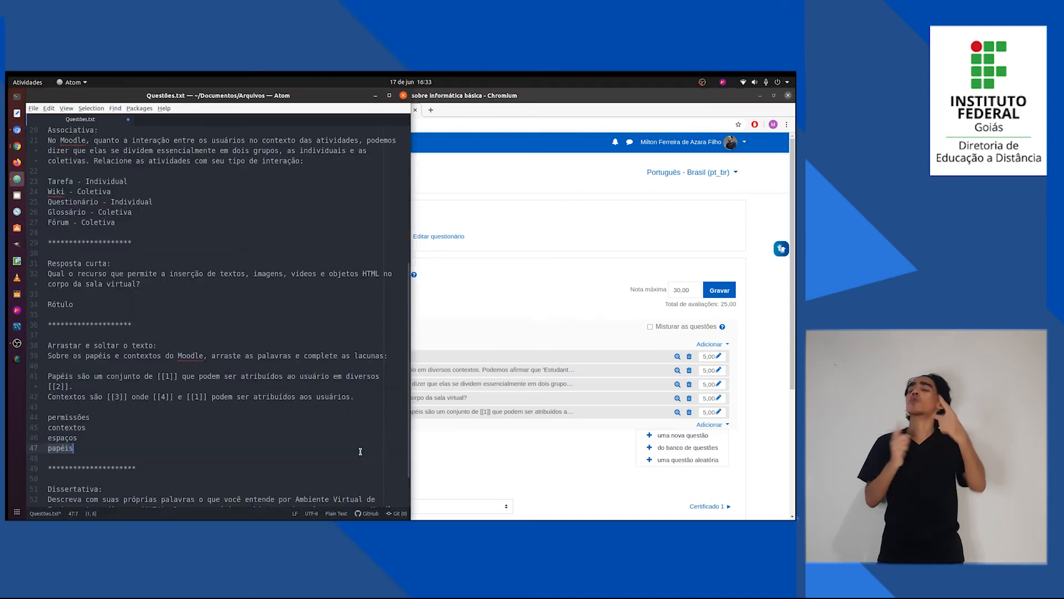
pyautogui.scroll(-2, 123, 425)
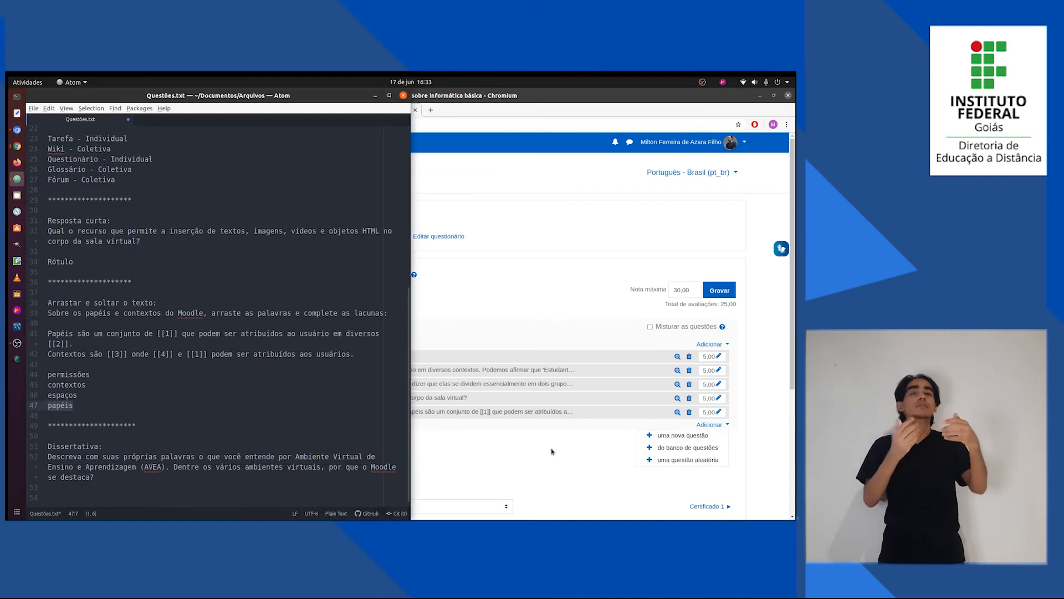
pyautogui.hotkey('alt', 'Tab')
pyautogui.click(684, 436)
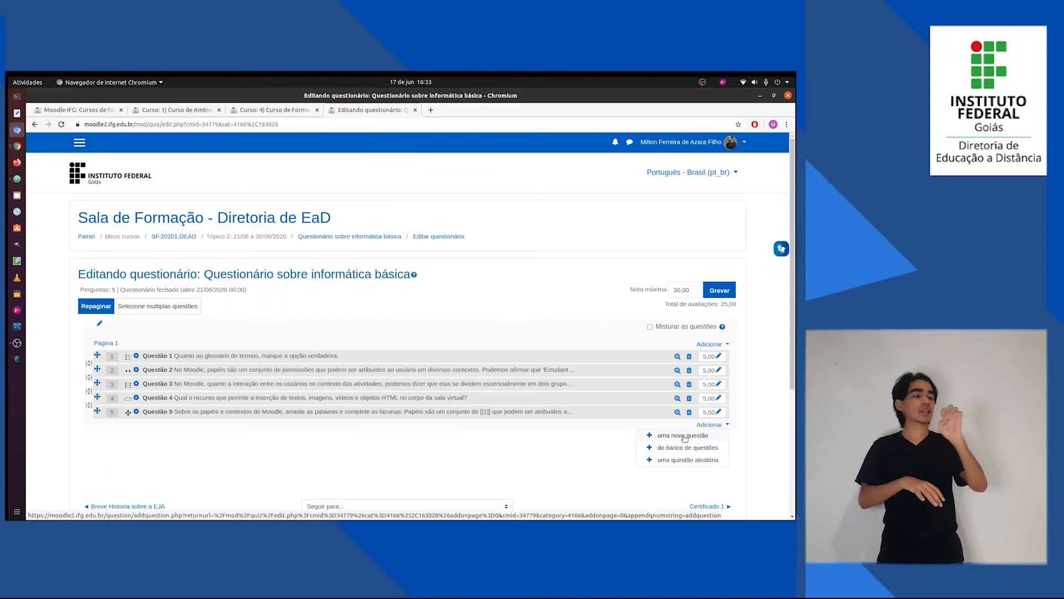
pyautogui.moveTo(397, 323); pyautogui.dragTo(389, 410)
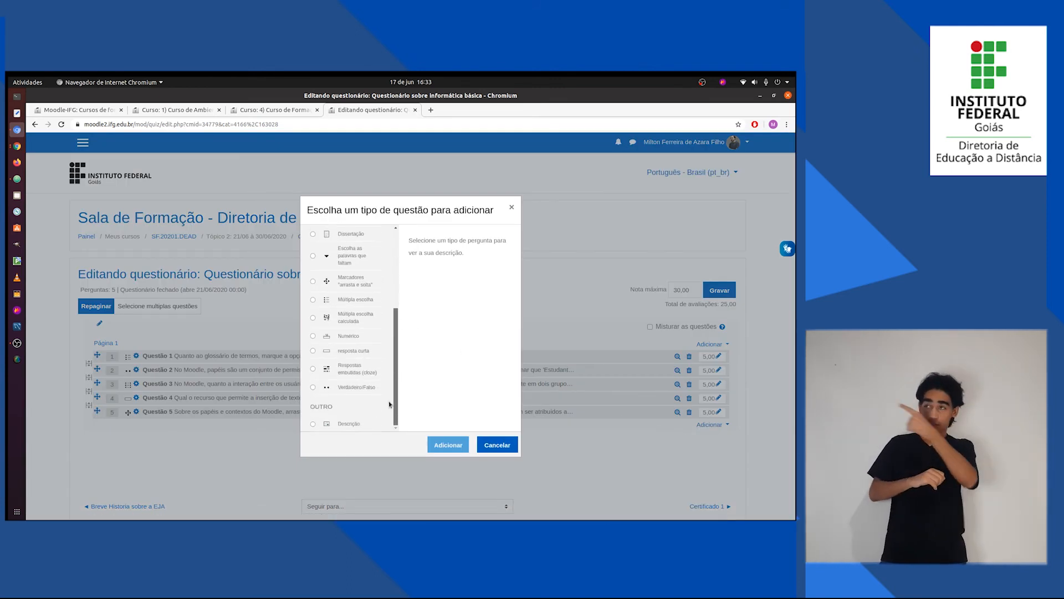
pyautogui.scroll(3, 388, 398)
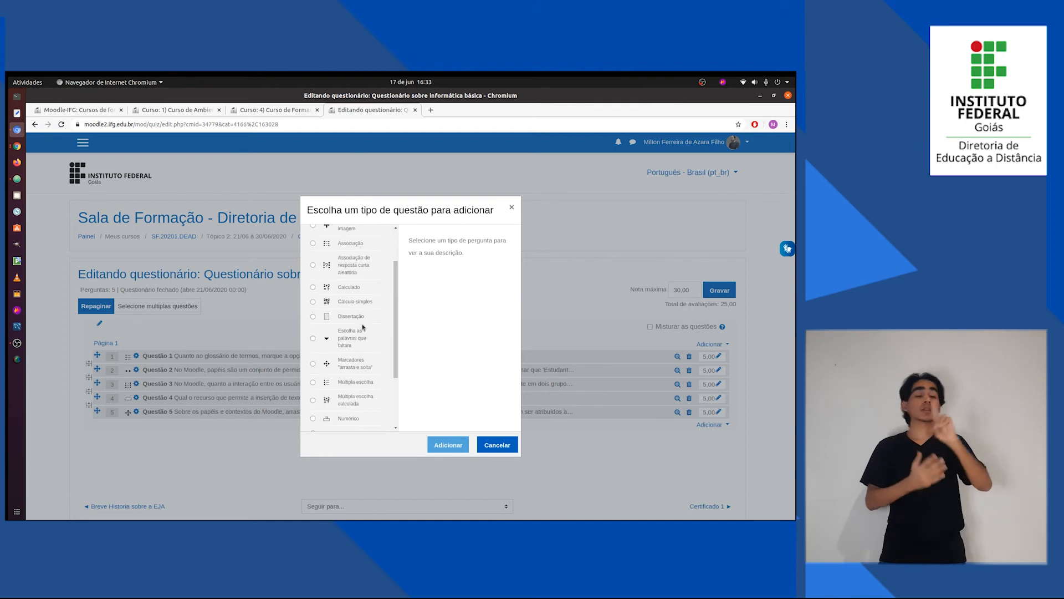
pyautogui.click(351, 315)
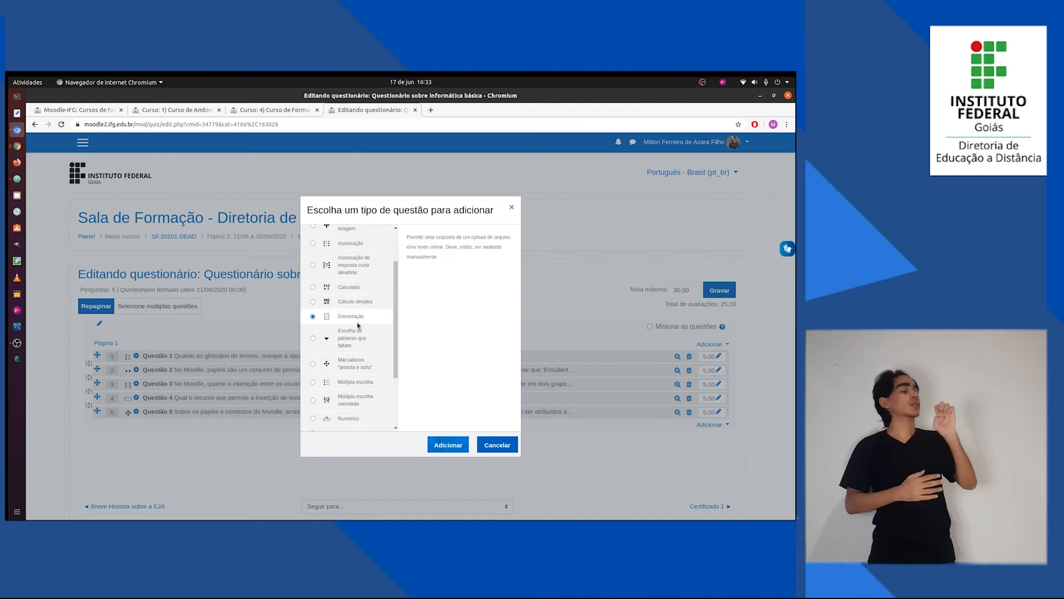
pyautogui.click(441, 444)
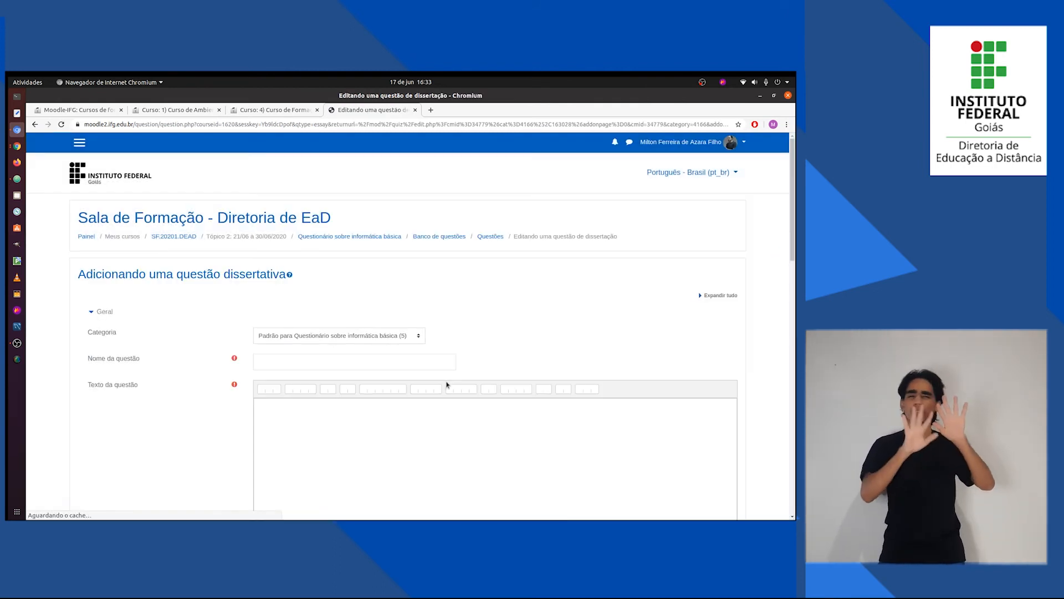
# Name the question Questão 6 and copy the Dissertativa prompt from Questões.txt into its question text.
pyautogui.click(325, 361)
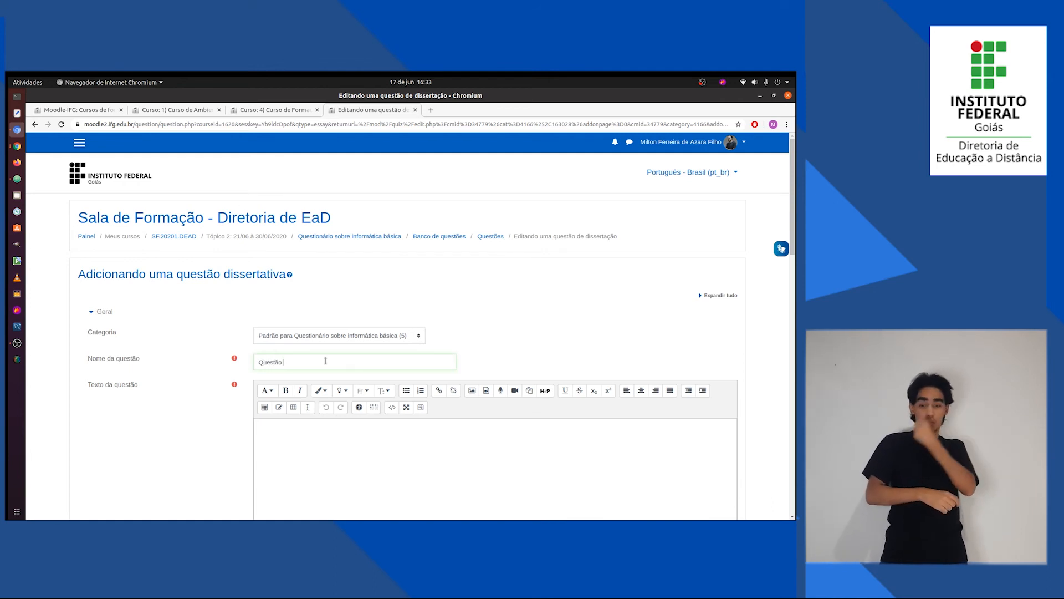
pyautogui.hotkey('alt', 'Tab')
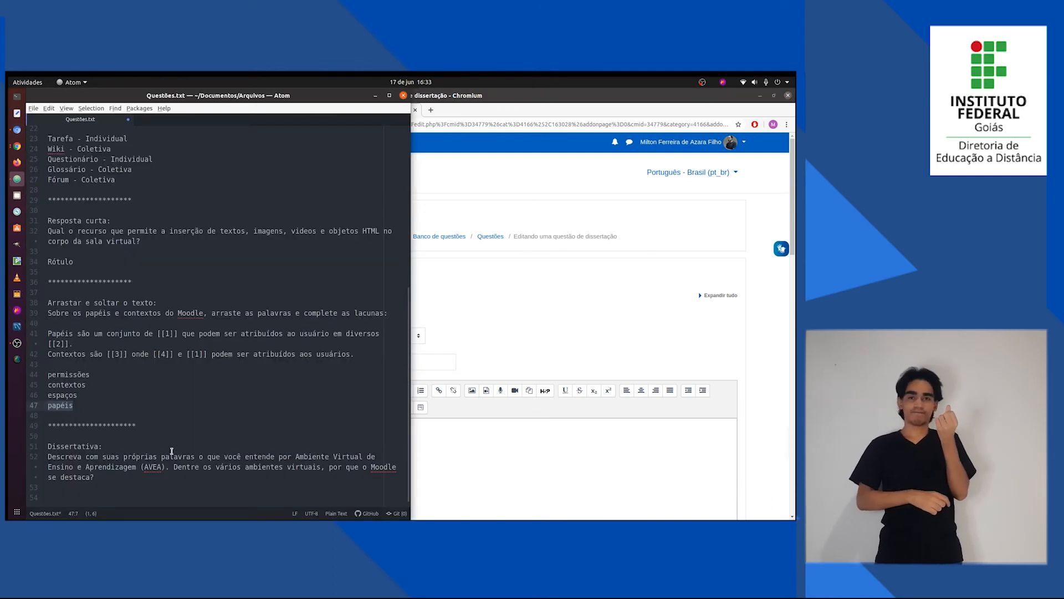
pyautogui.moveTo(109, 476); pyautogui.dragTo(48, 456)
pyautogui.hotkey('ctrl', 'c')
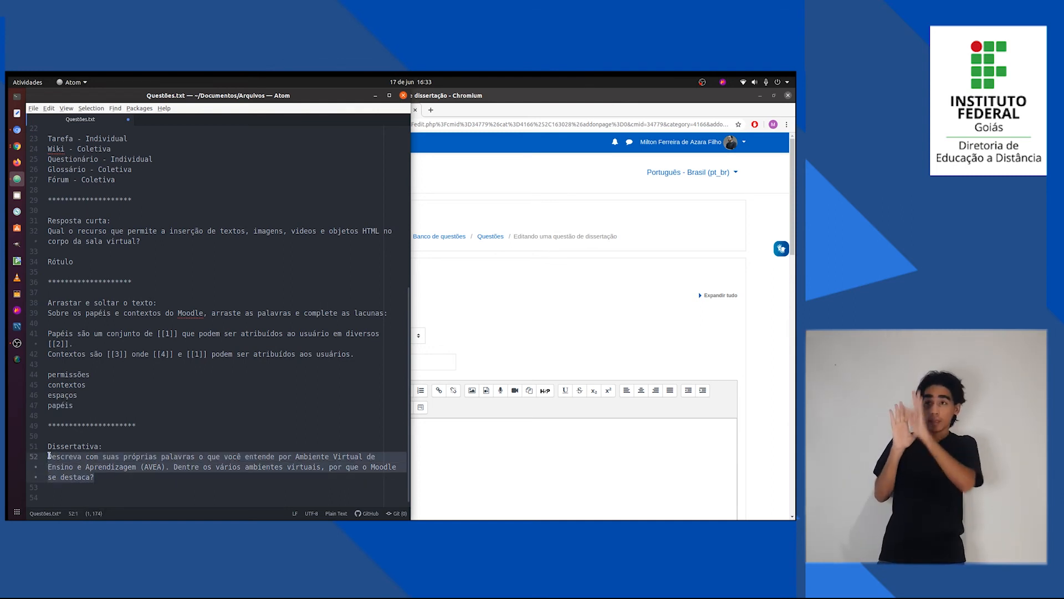
pyautogui.hotkey('alt', 'Tab')
pyautogui.click(325, 472)
pyautogui.hotkey('ctrl', 'v')
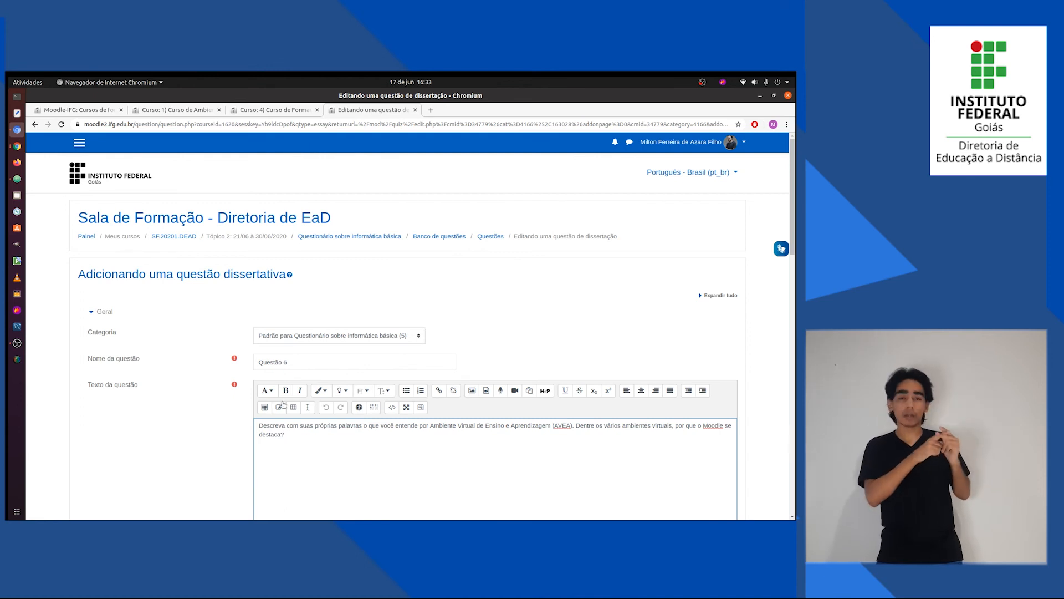
# Review the response options of Questão 6, keep Permitir anexos at Não, and save the question.
pyautogui.scroll(-5, 213, 454)
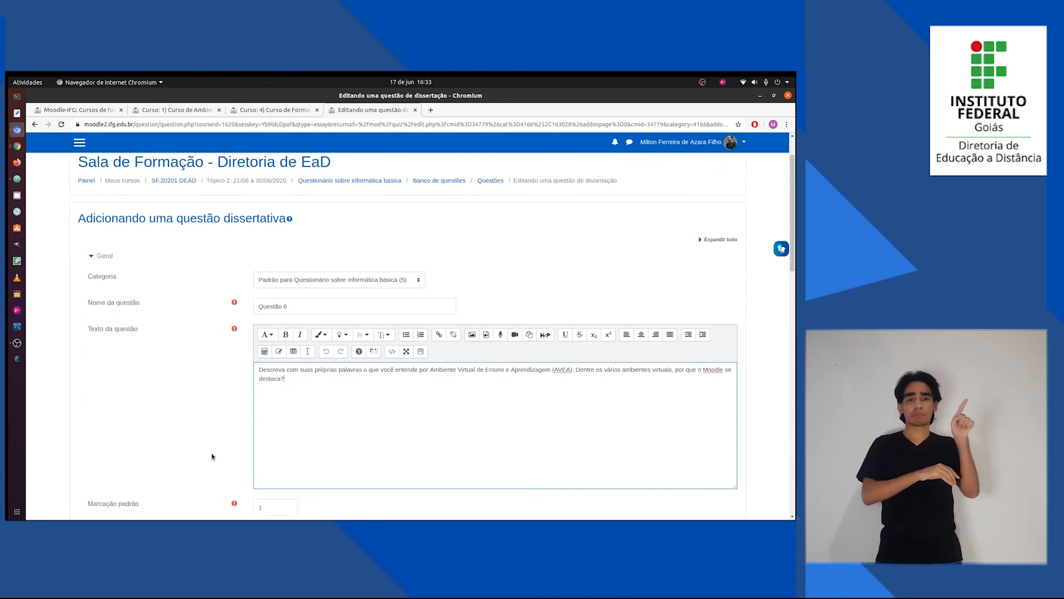
pyautogui.scroll(-2, 214, 461)
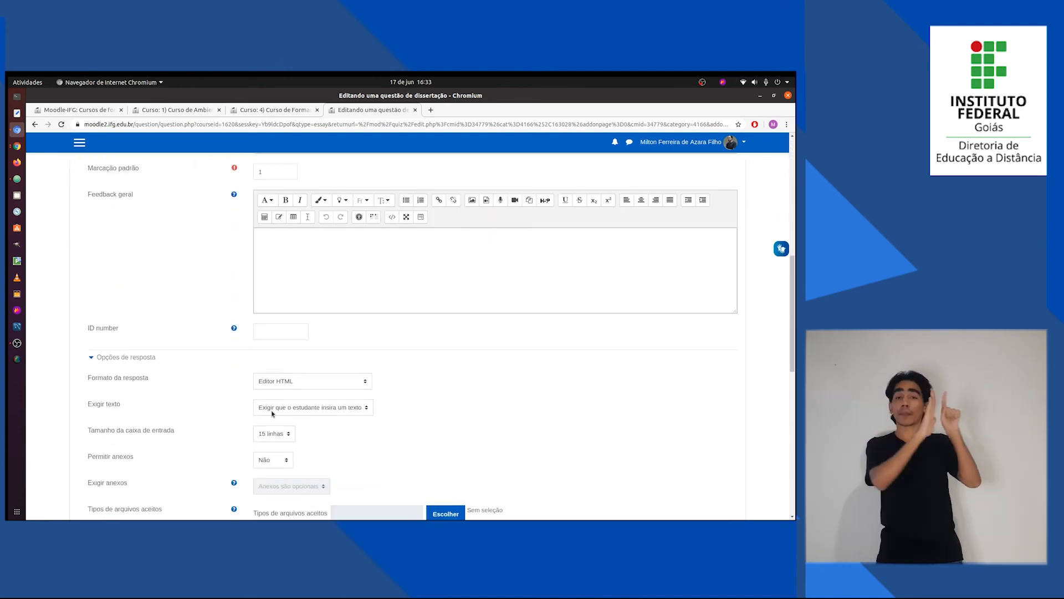
pyautogui.scroll(-1, 237, 424)
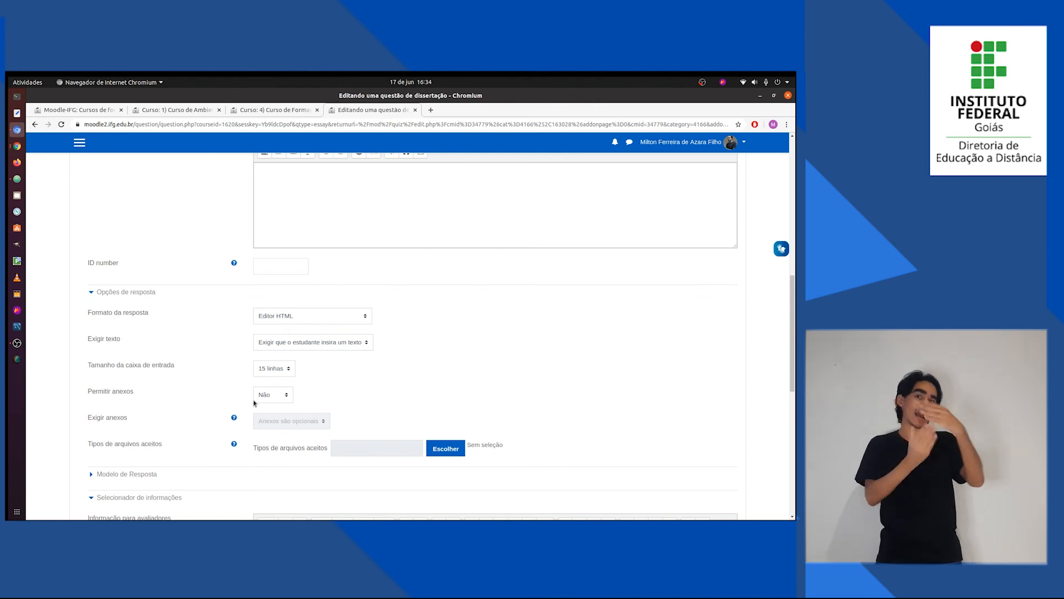
pyautogui.click(274, 395)
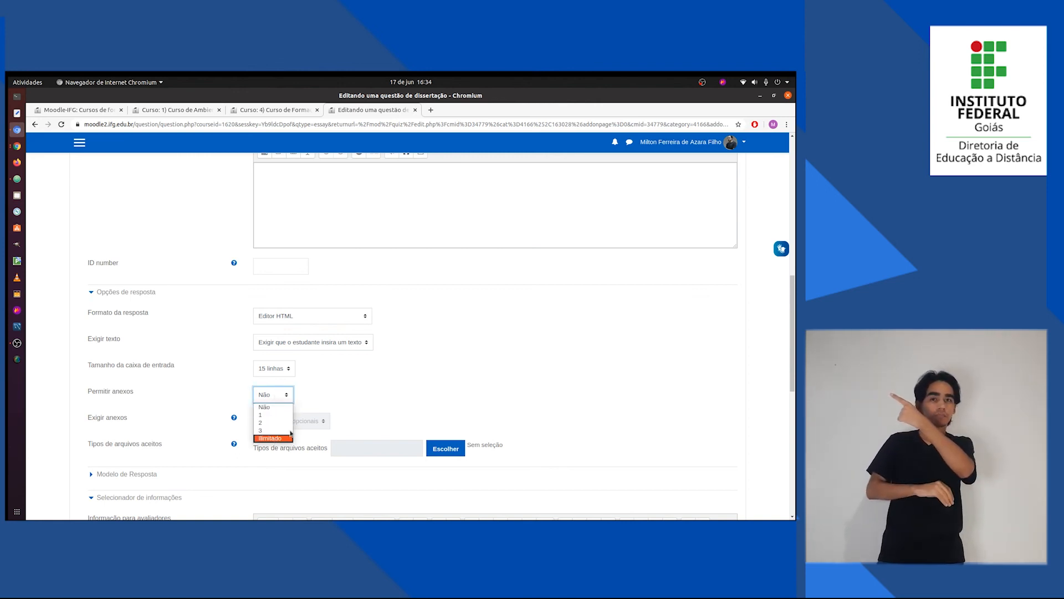
pyautogui.click(327, 401)
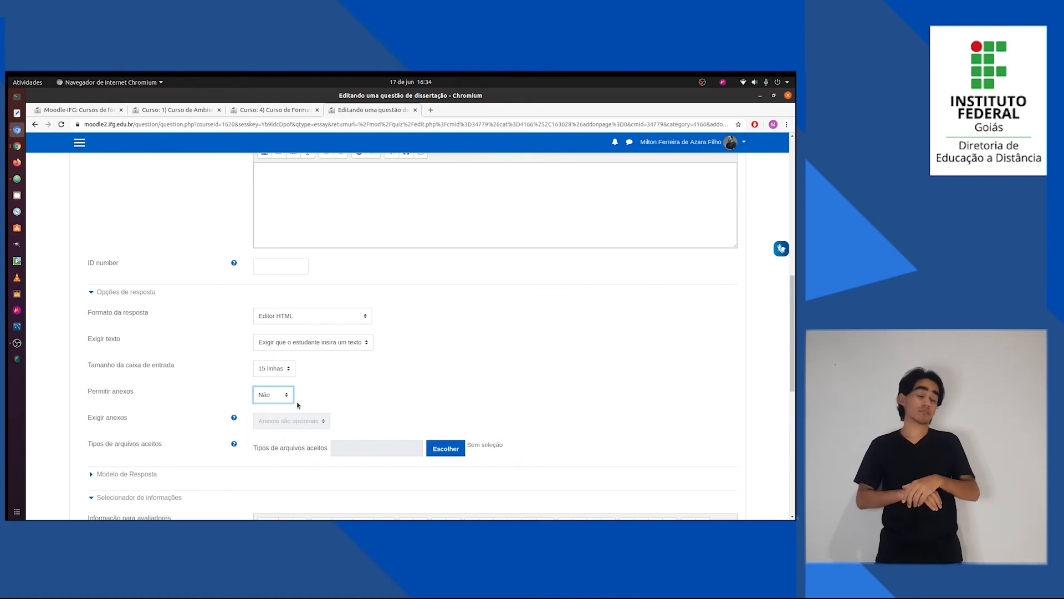
pyautogui.scroll(-5, 333, 407)
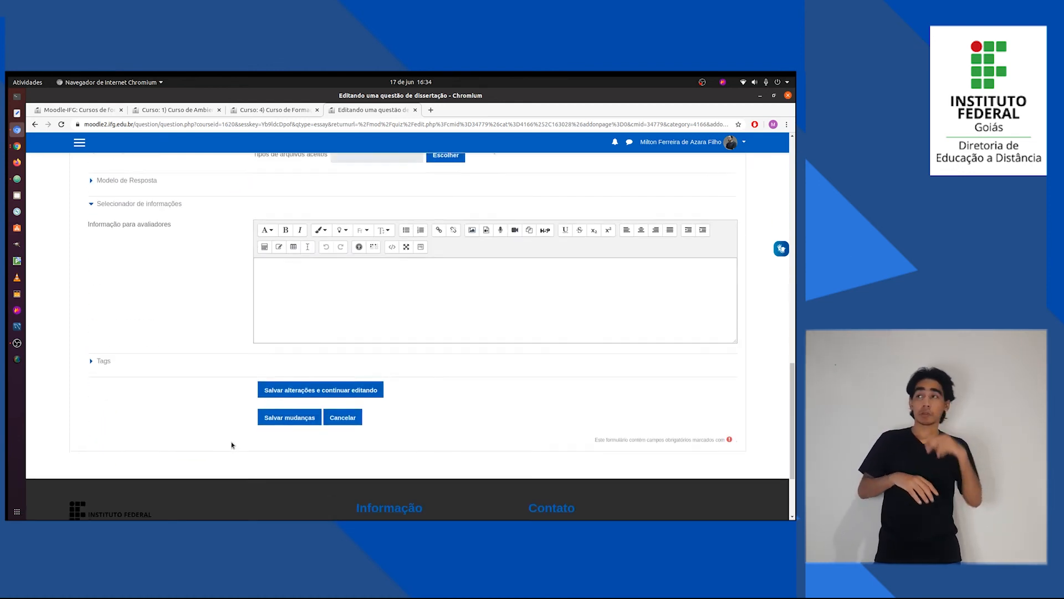
pyautogui.click(303, 410)
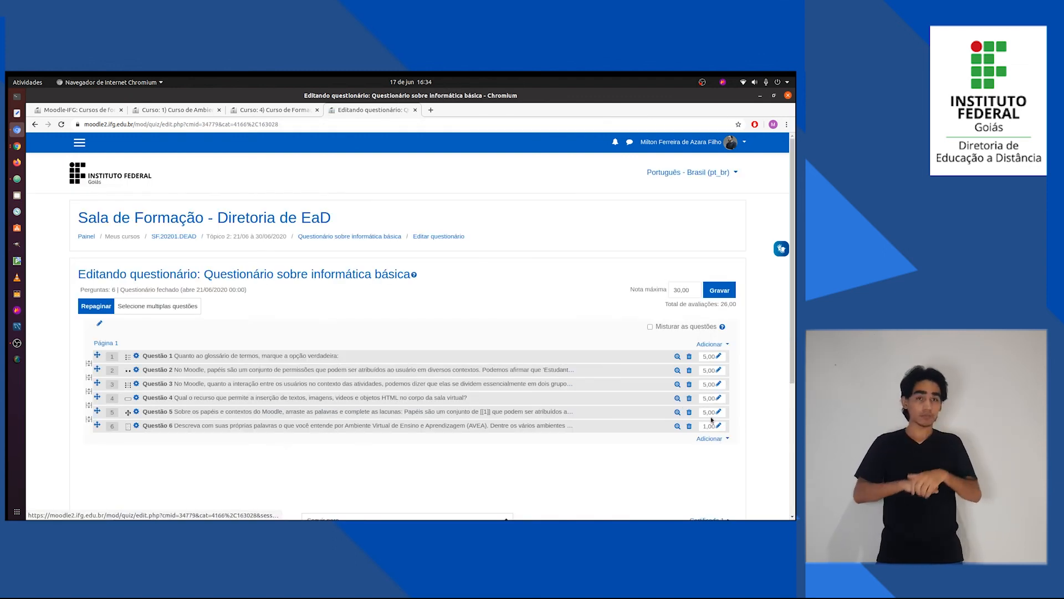
# Set the mark of Questão 6 to 5 and check the quiz's total of marks against its maximum grade.
pyautogui.click(718, 426)
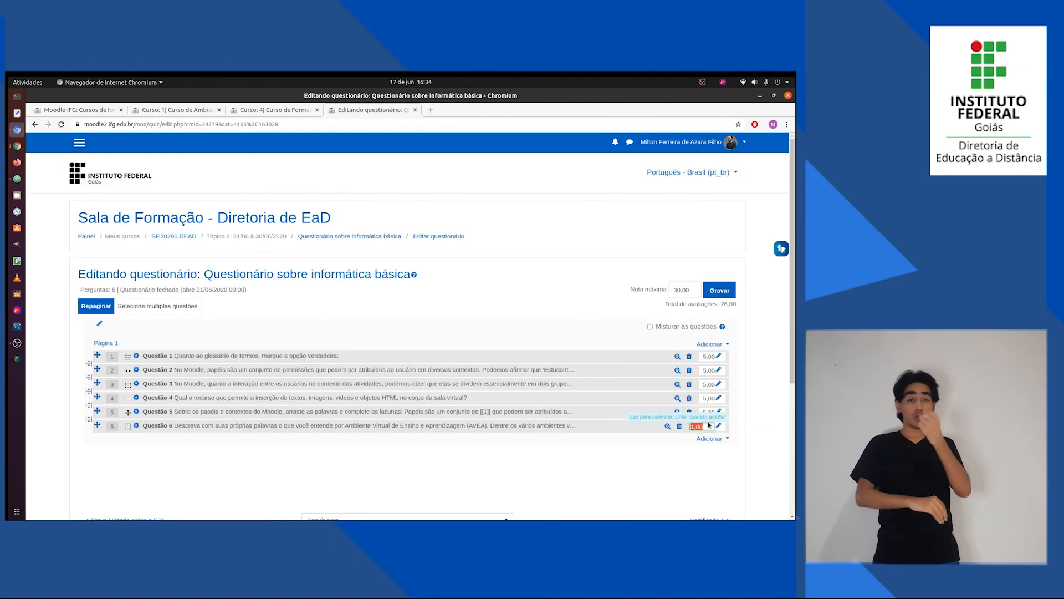
pyautogui.write('5')
pyautogui.press('Return')
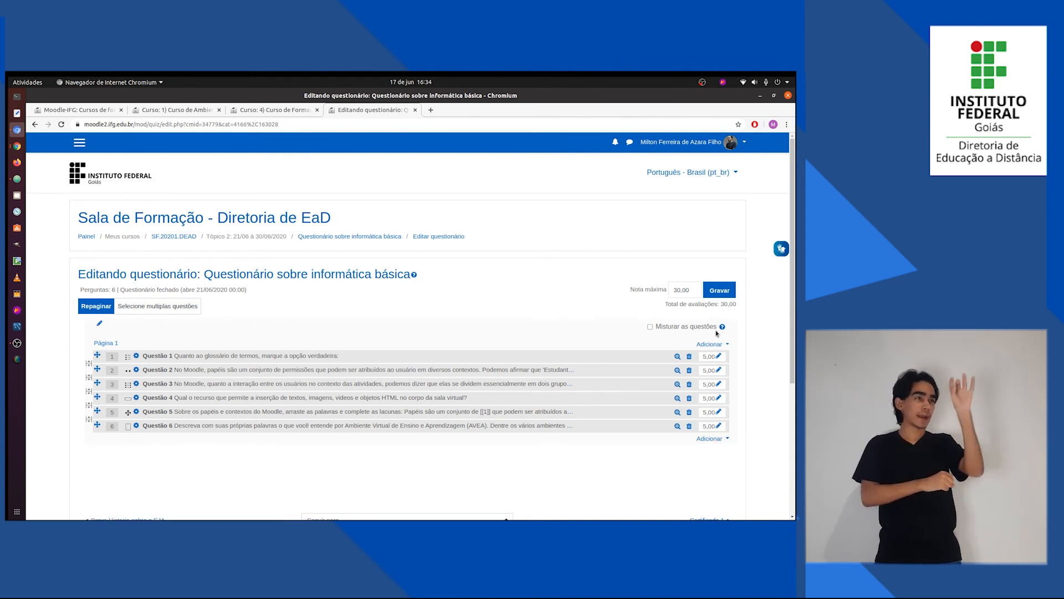
pyautogui.moveTo(721, 302); pyautogui.dragTo(739, 306)
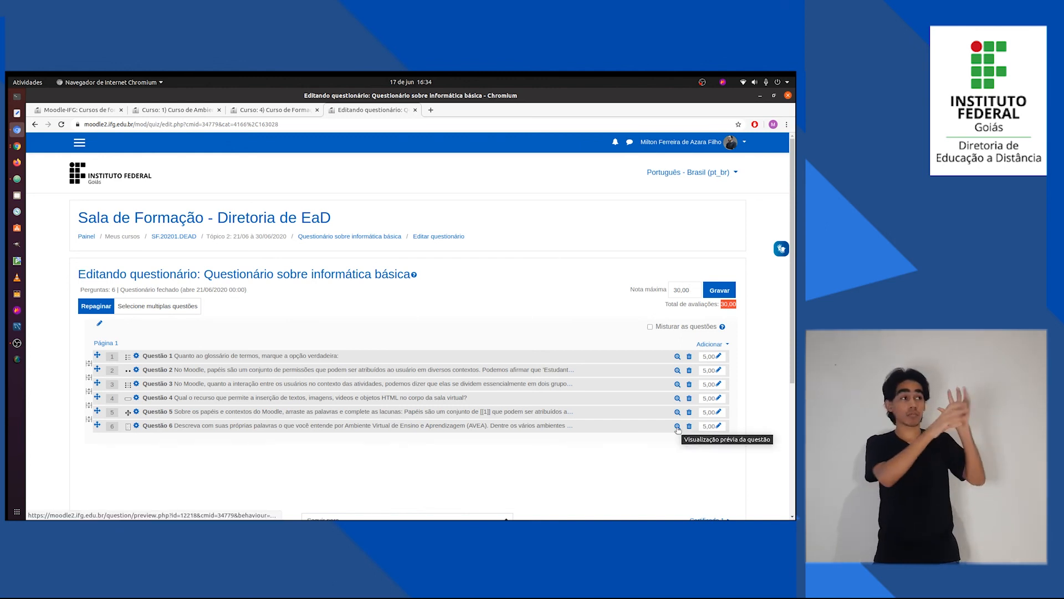
# Preview Questão 6 in a widened window, examine its prompt and essay answer area, and close the preview.
pyautogui.click(677, 426)
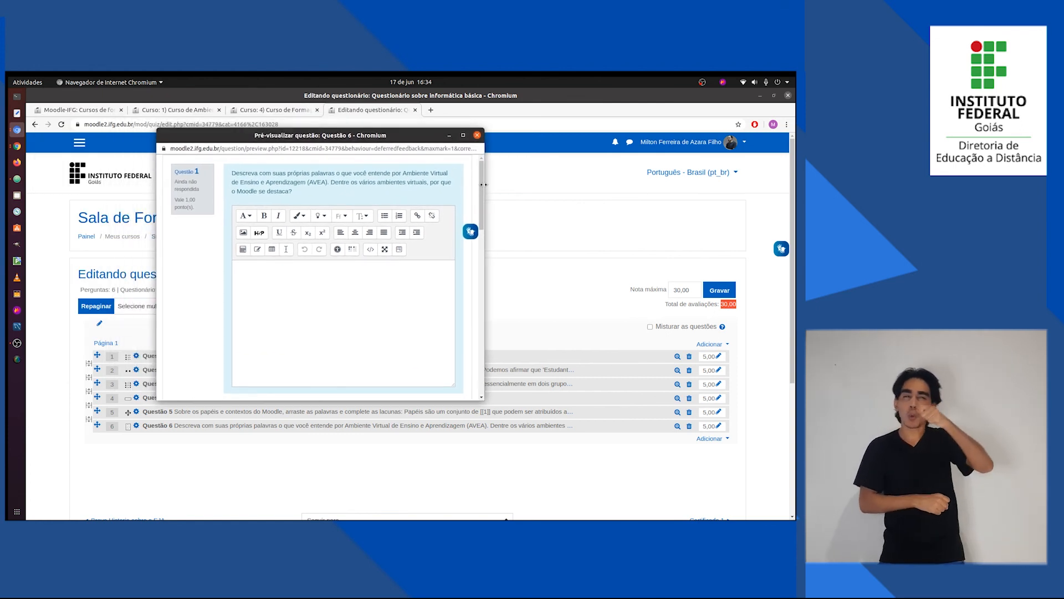
pyautogui.moveTo(484, 185); pyautogui.dragTo(559, 184)
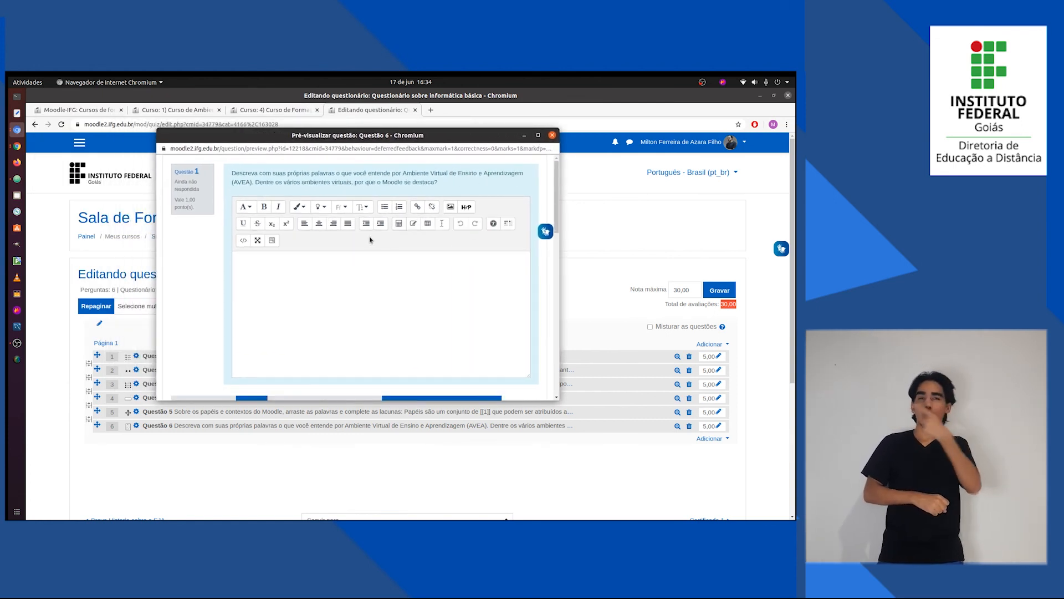
pyautogui.moveTo(435, 183); pyautogui.dragTo(232, 173)
pyautogui.click(300, 302)
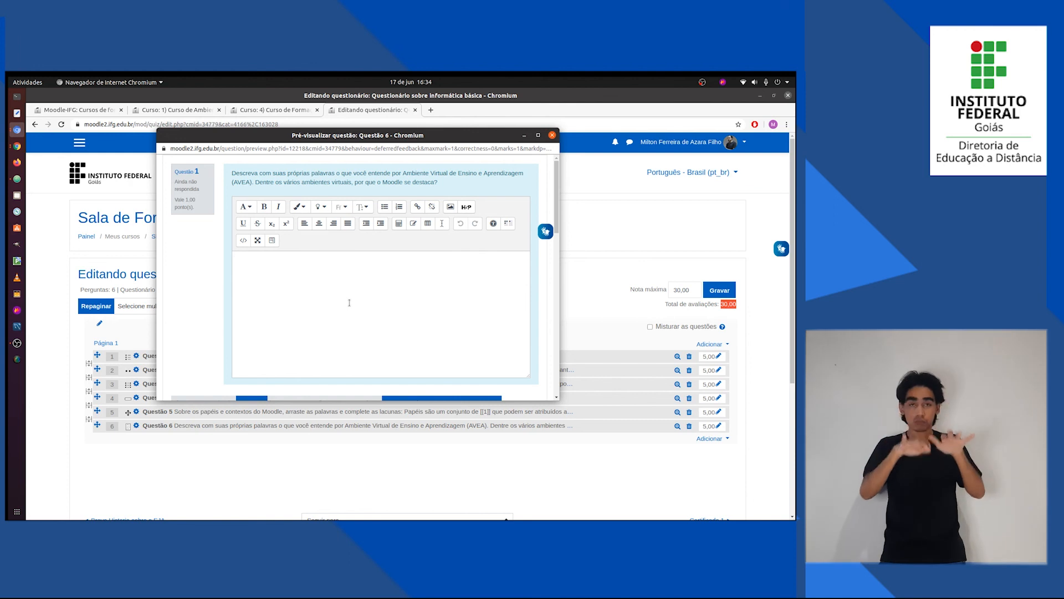
pyautogui.scroll(-1, 349, 302)
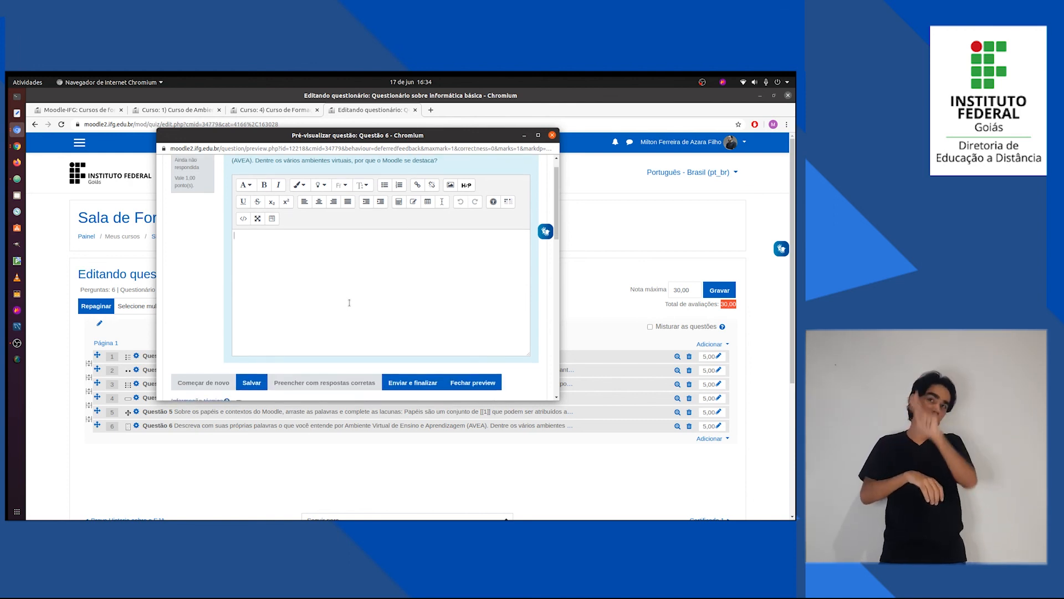
pyautogui.scroll(1, 350, 302)
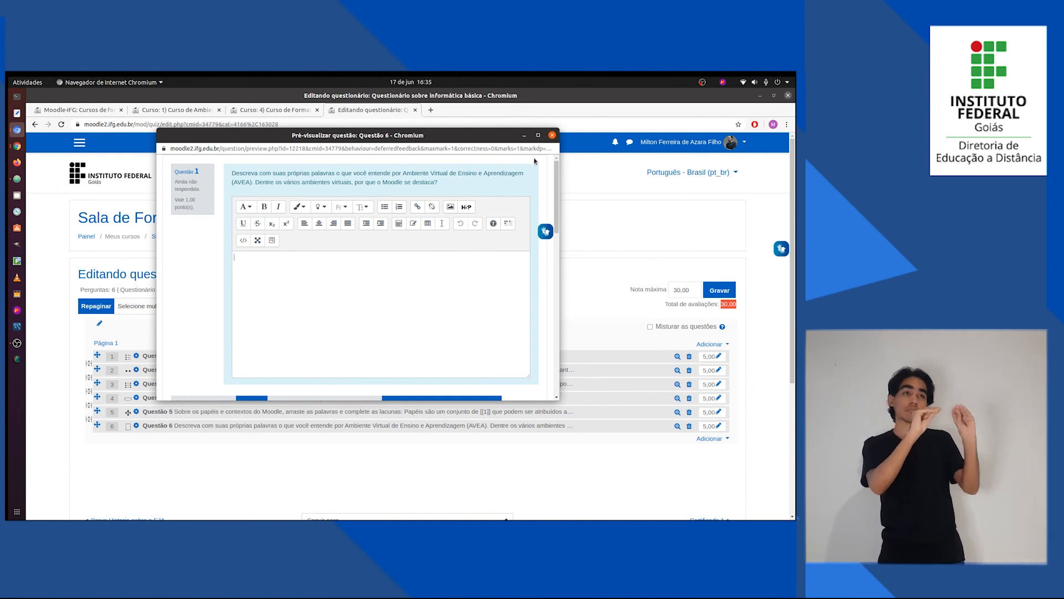
pyautogui.click(552, 135)
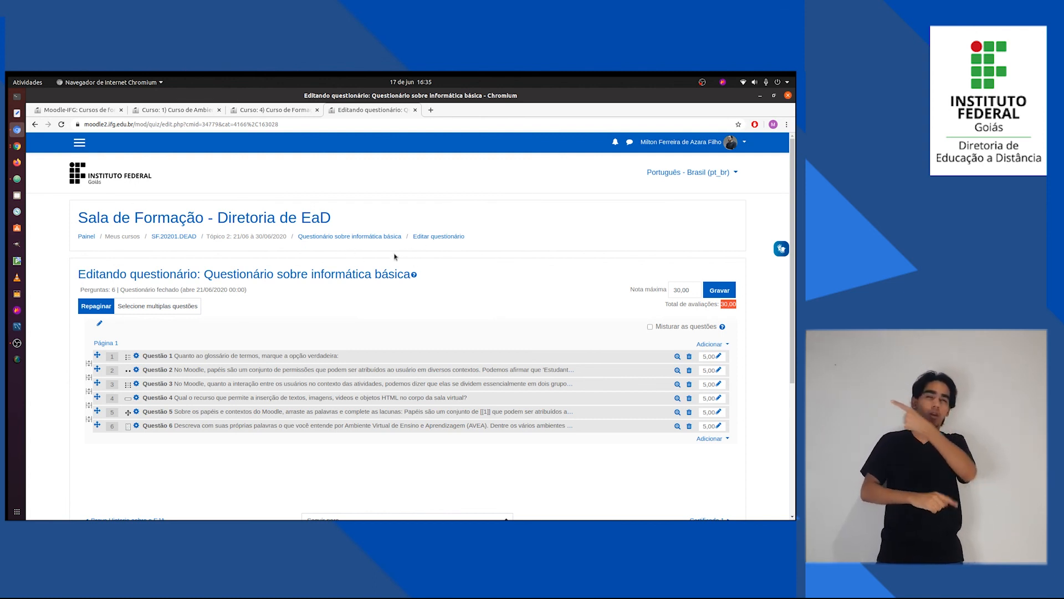
# Return to the Sala de Formação course page and open Questionário sobre informática básica under topic 2's activities.
pyautogui.scroll(-3, 356, 305)
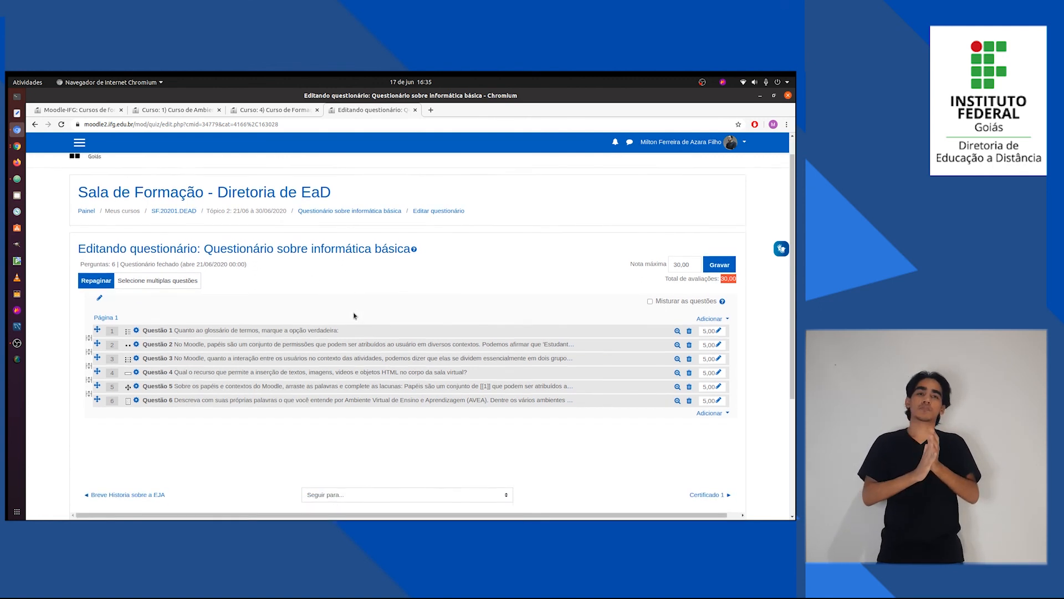
pyautogui.scroll(3, 378, 396)
pyautogui.scroll(-5, 330, 360)
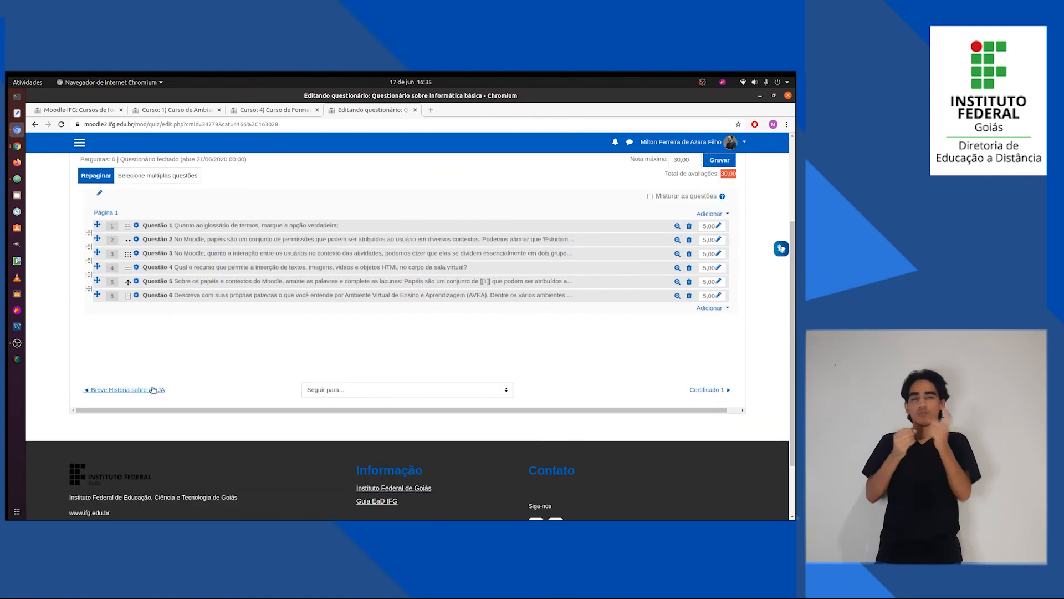
pyautogui.click(149, 389)
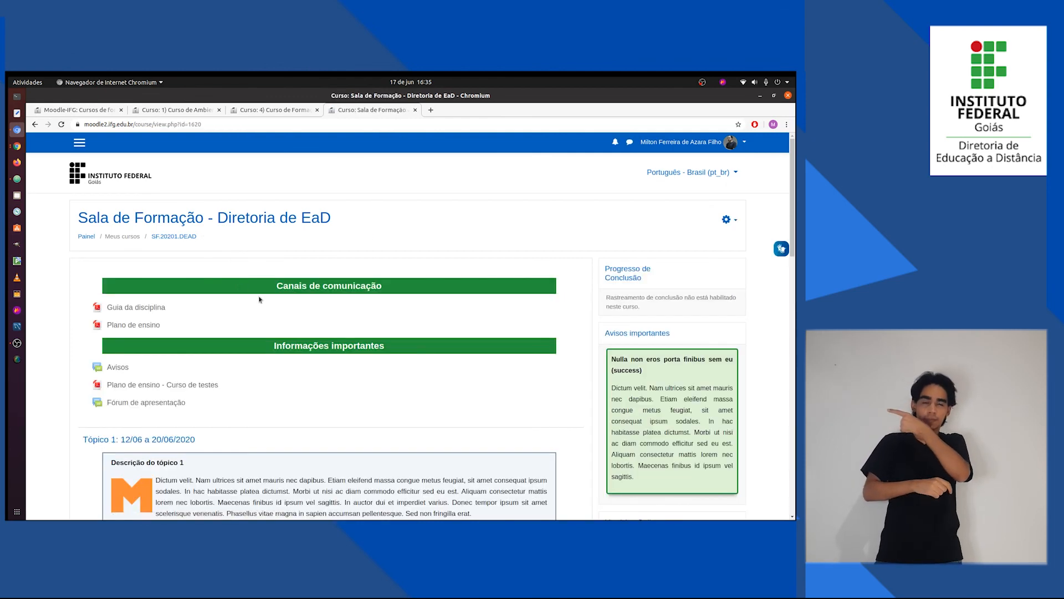
pyautogui.scroll(-10, 292, 339)
pyautogui.scroll(-9, 285, 344)
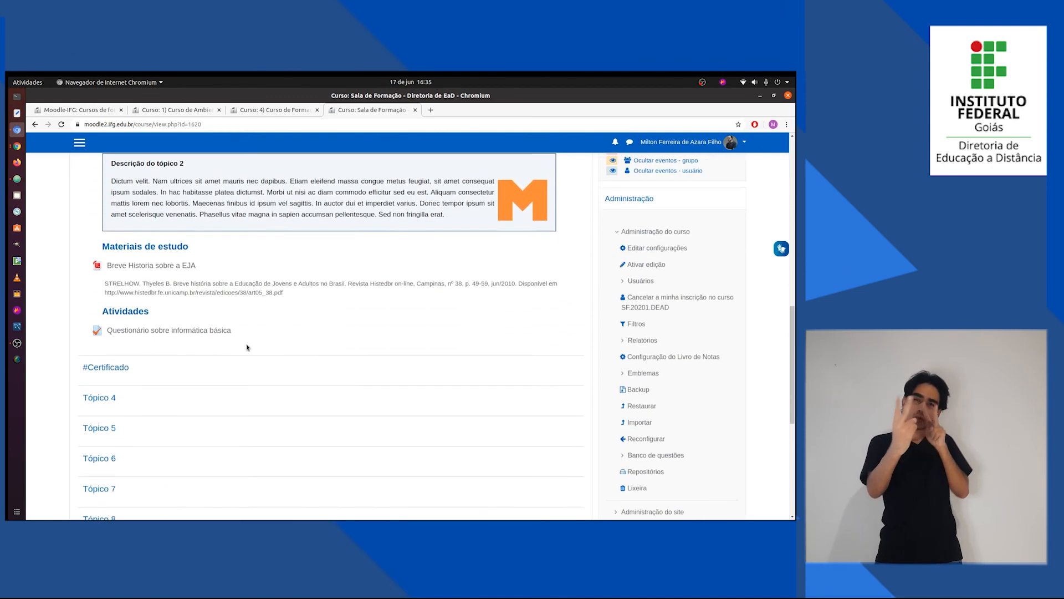
pyautogui.click(203, 316)
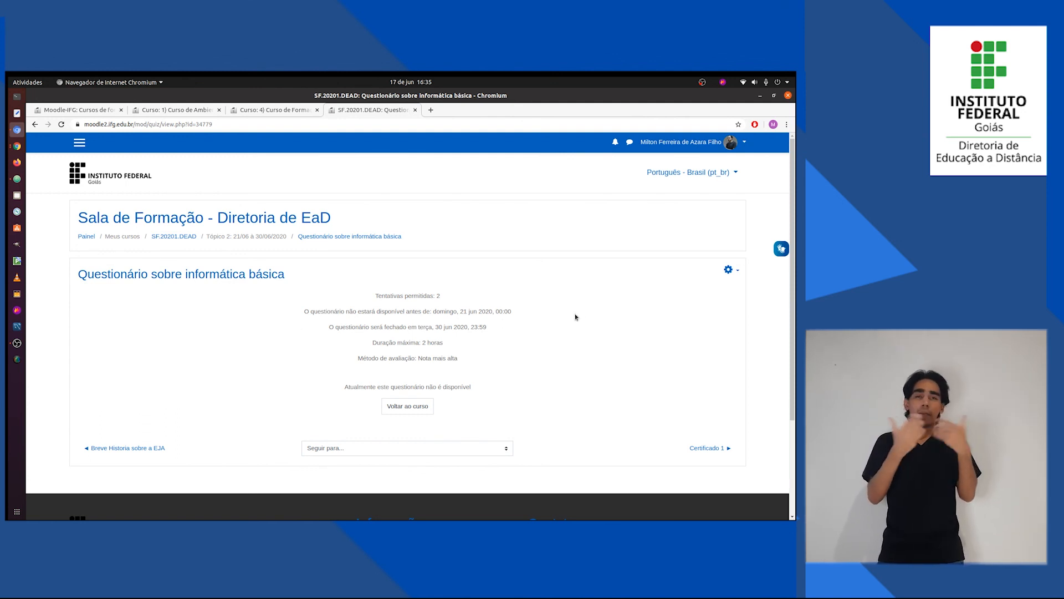
# Open the preview of the whole quiz and start a timed attempt.
pyautogui.click(729, 271)
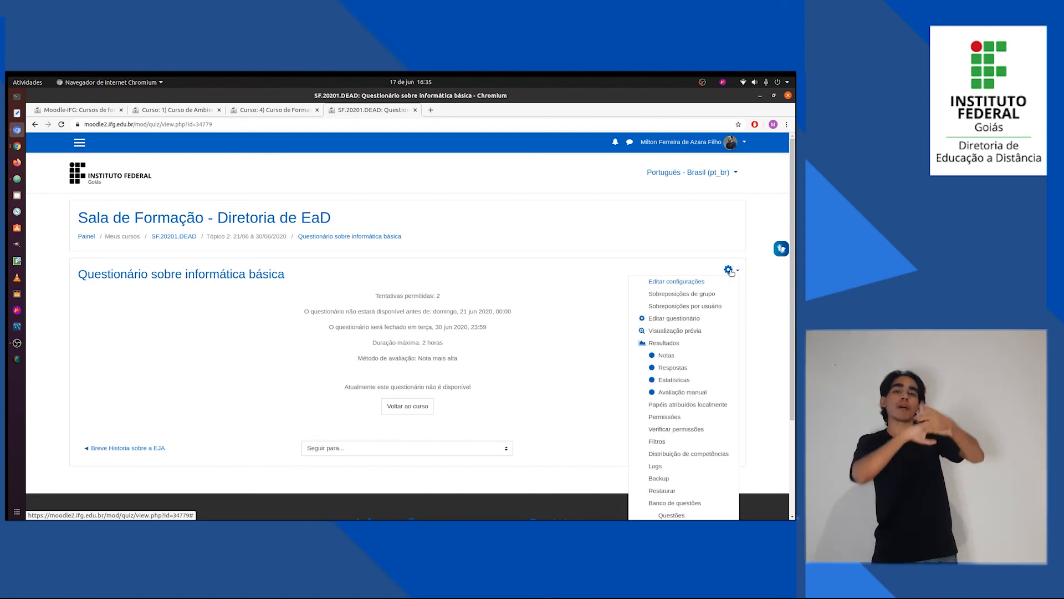
pyautogui.click(681, 332)
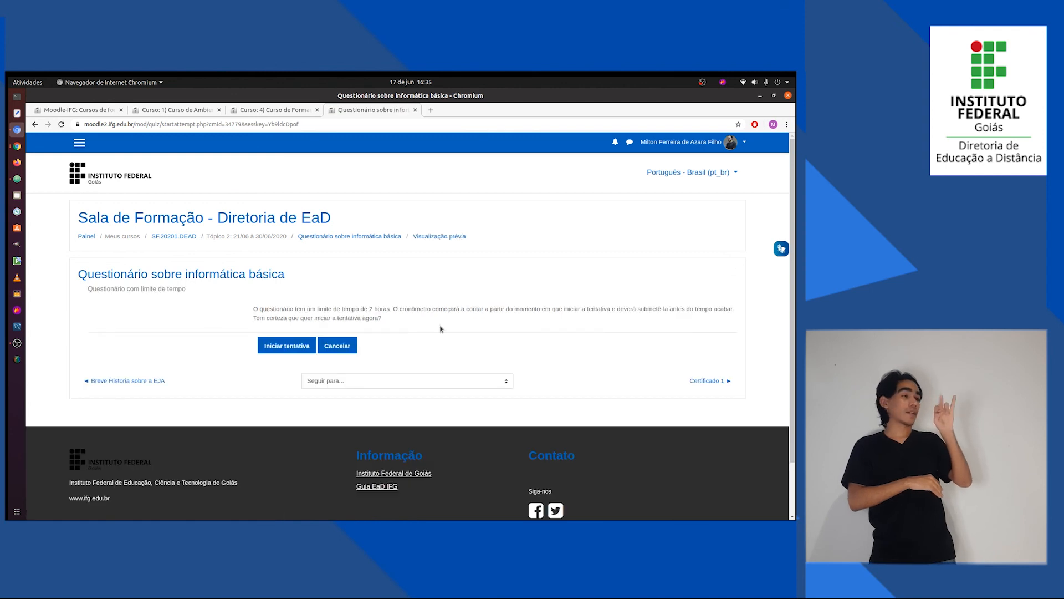
pyautogui.click(287, 346)
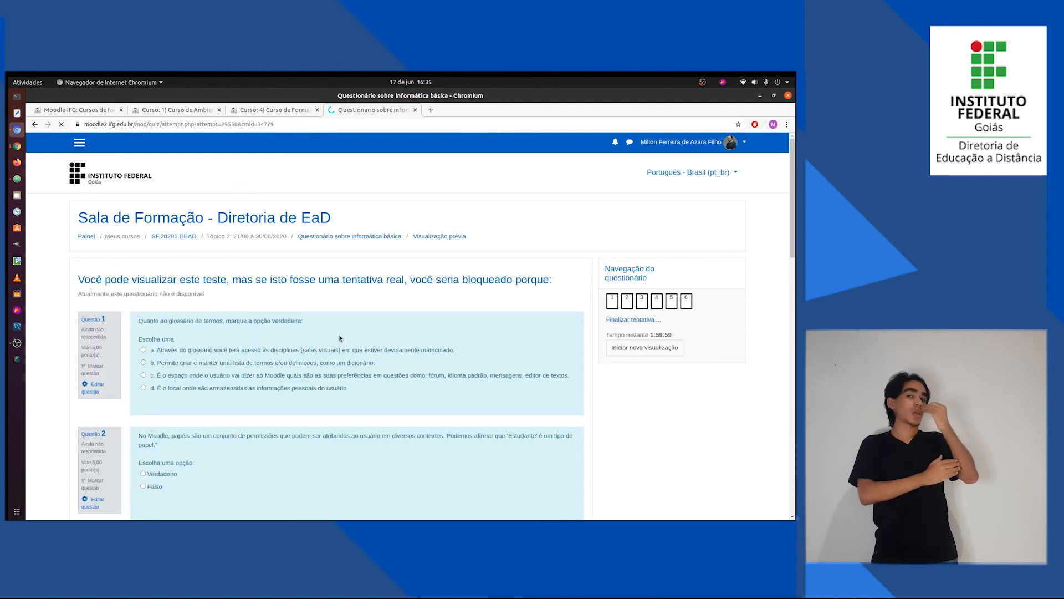
# Review Questões 1 to 6 in the quiz preview and return to the SF.20201.DEAD course page.
pyautogui.scroll(-2, 340, 337)
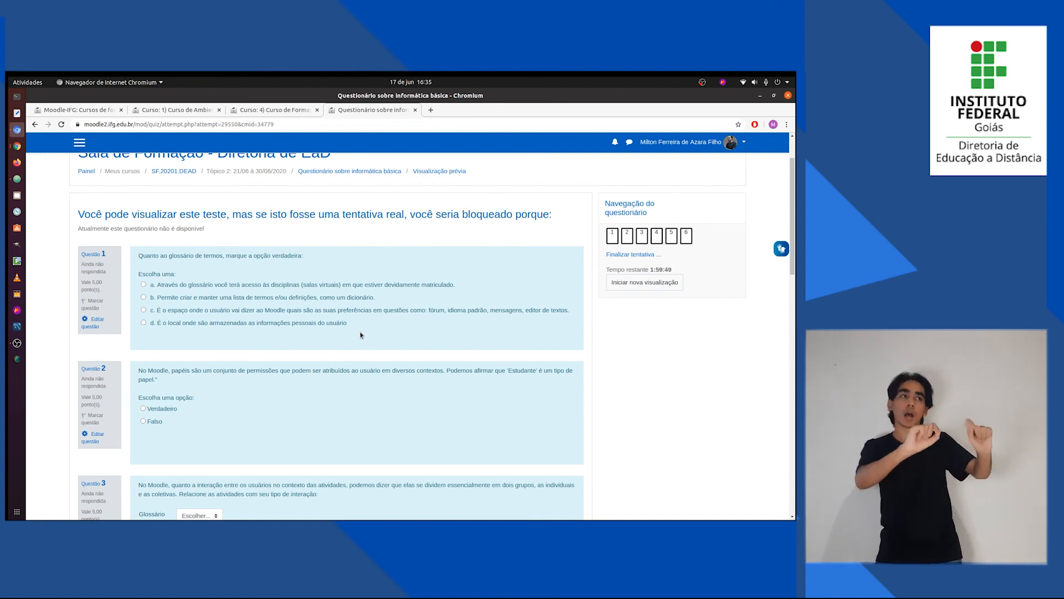
pyautogui.scroll(-2, 345, 326)
pyautogui.scroll(-6, 344, 326)
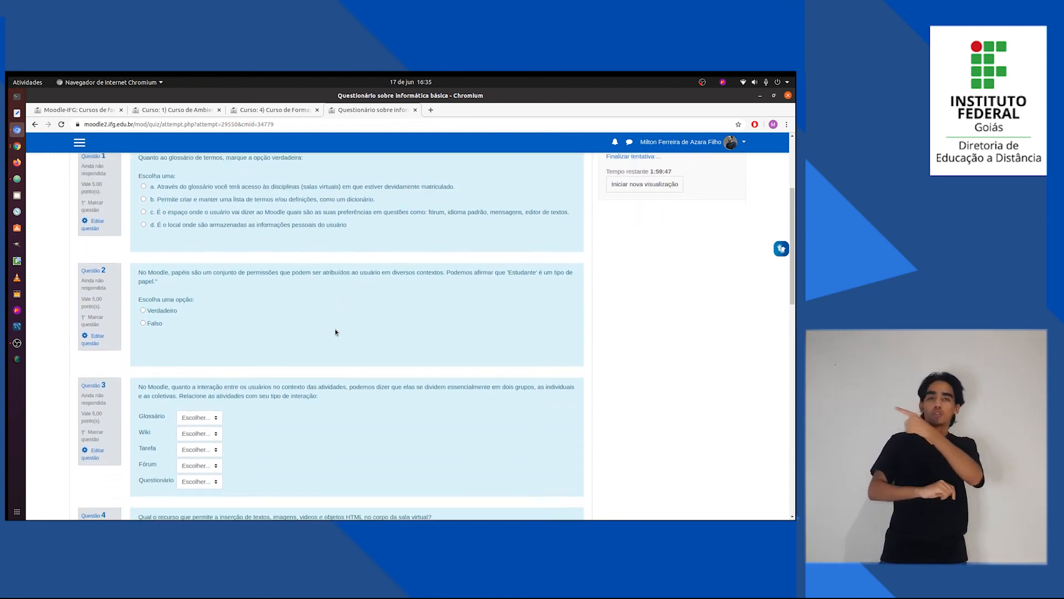
pyautogui.scroll(-10, 328, 349)
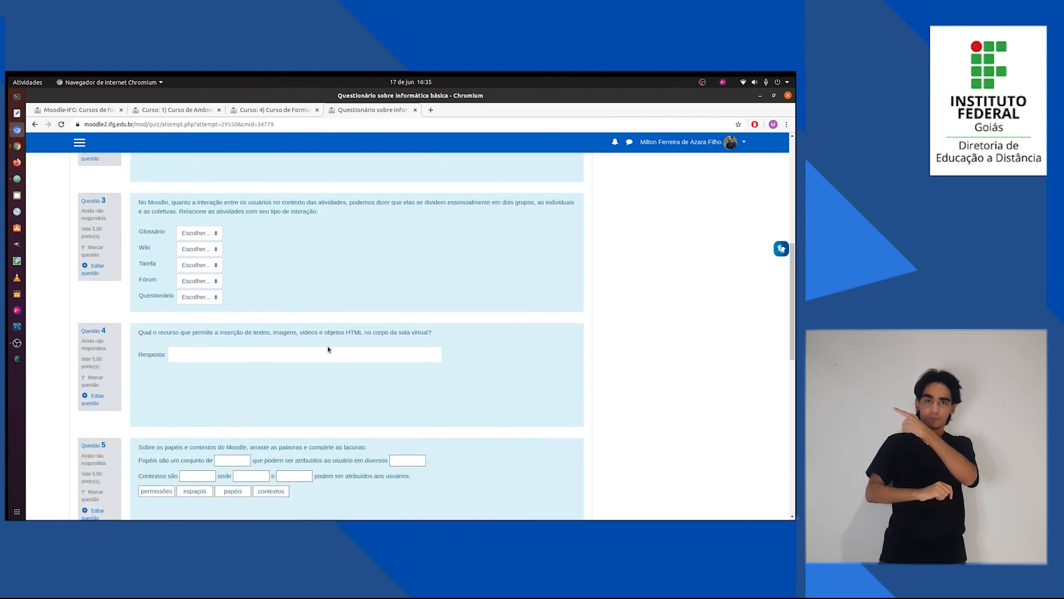
pyautogui.scroll(-6, 332, 347)
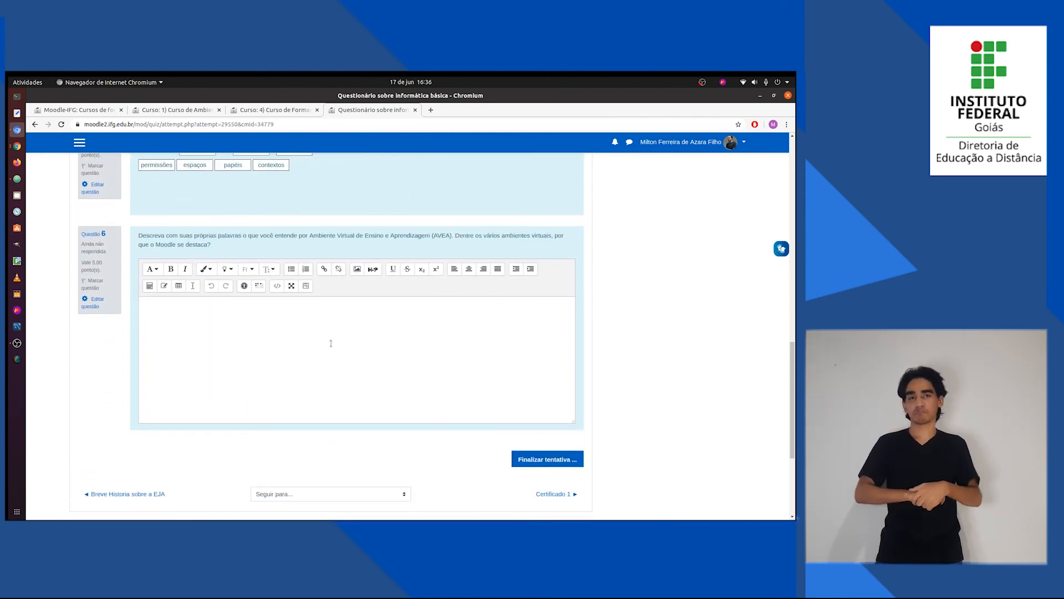
pyautogui.scroll(8, 332, 348)
pyautogui.scroll(20, 332, 349)
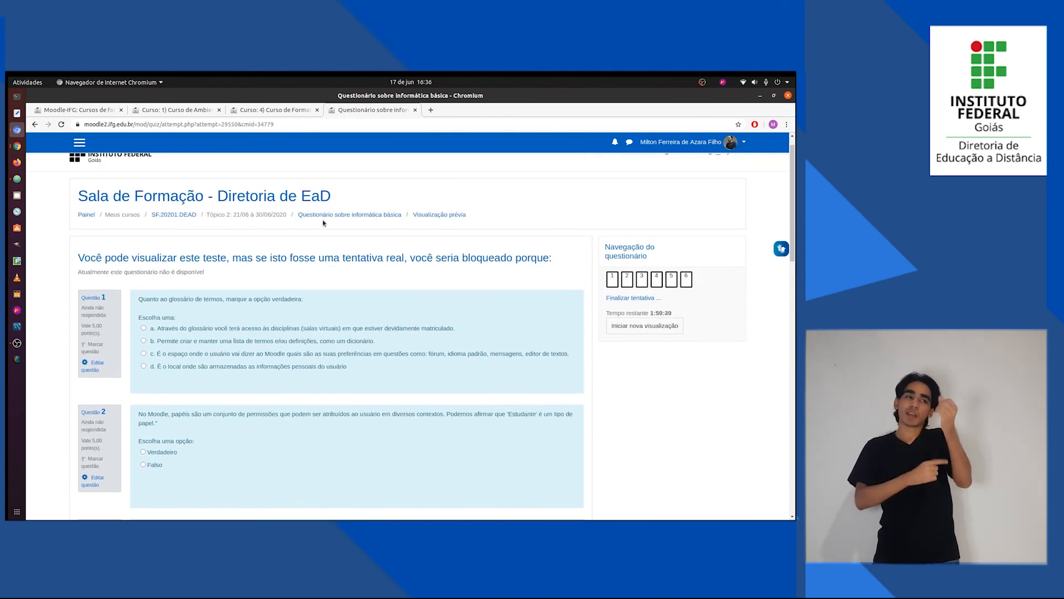
pyautogui.click(175, 216)
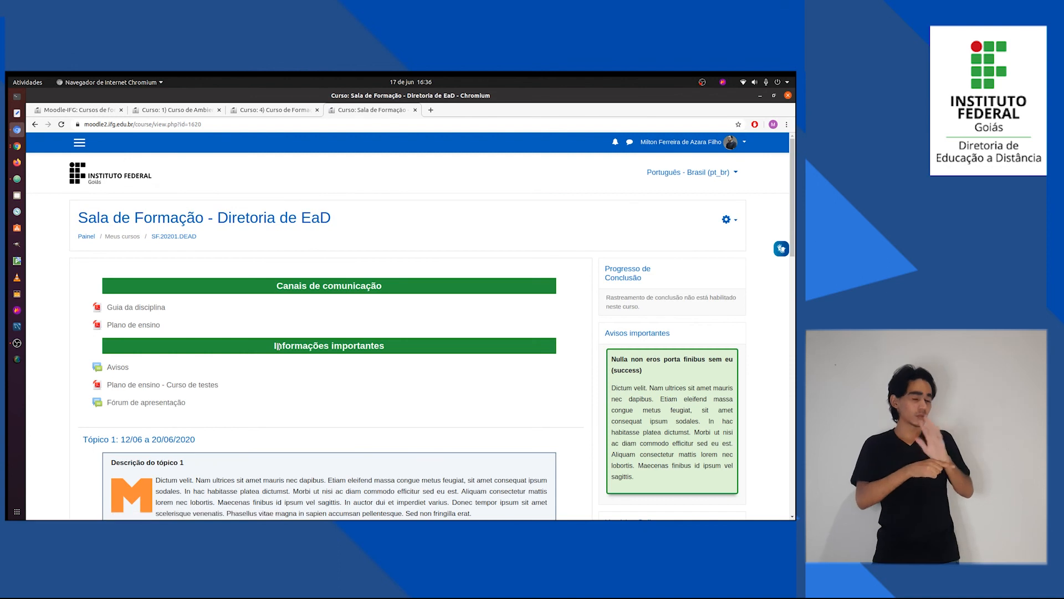